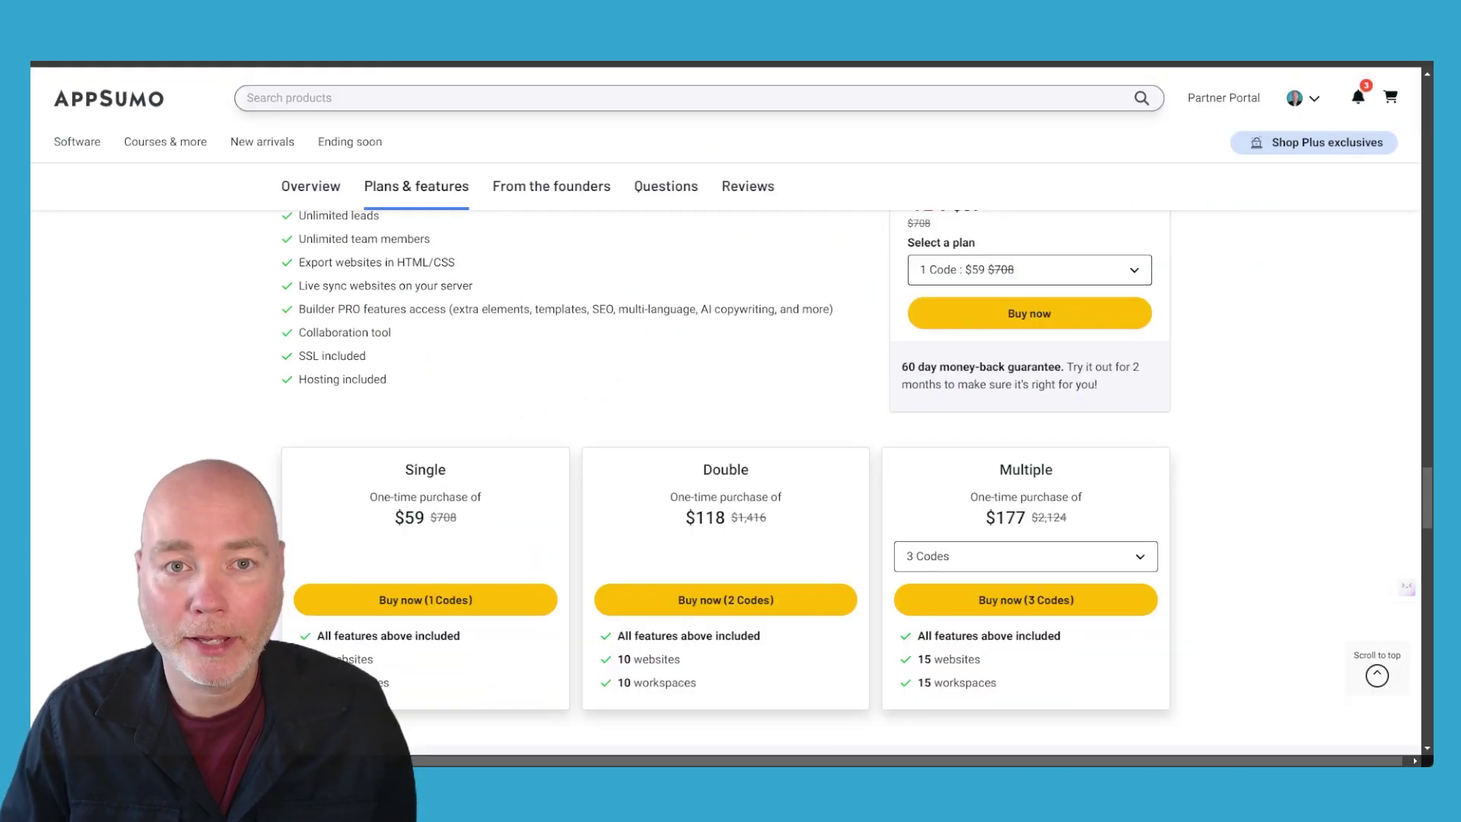
Step: Scroll the AppSumo Brizy Cloud deal page down to the Single, Double and Multiple plan cards
{"action": "scroll", "coordinate": [532, 336], "scroll_direction": "down", "scroll_amount": 1}
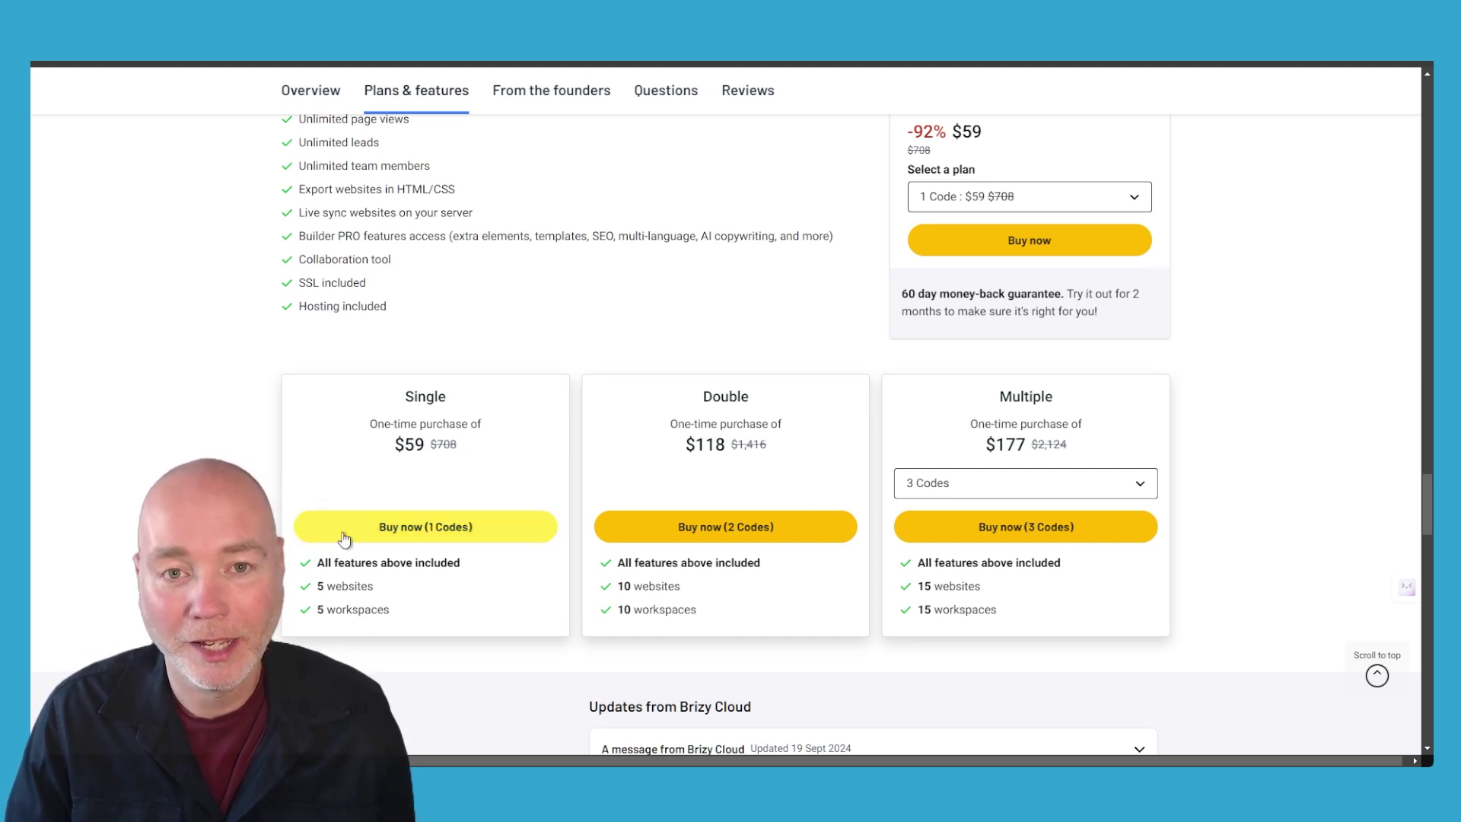
Step: Set the Multiple plan's quantity to 10 Codes, showing $590
{"action": "left_click", "coordinate": [935, 486]}
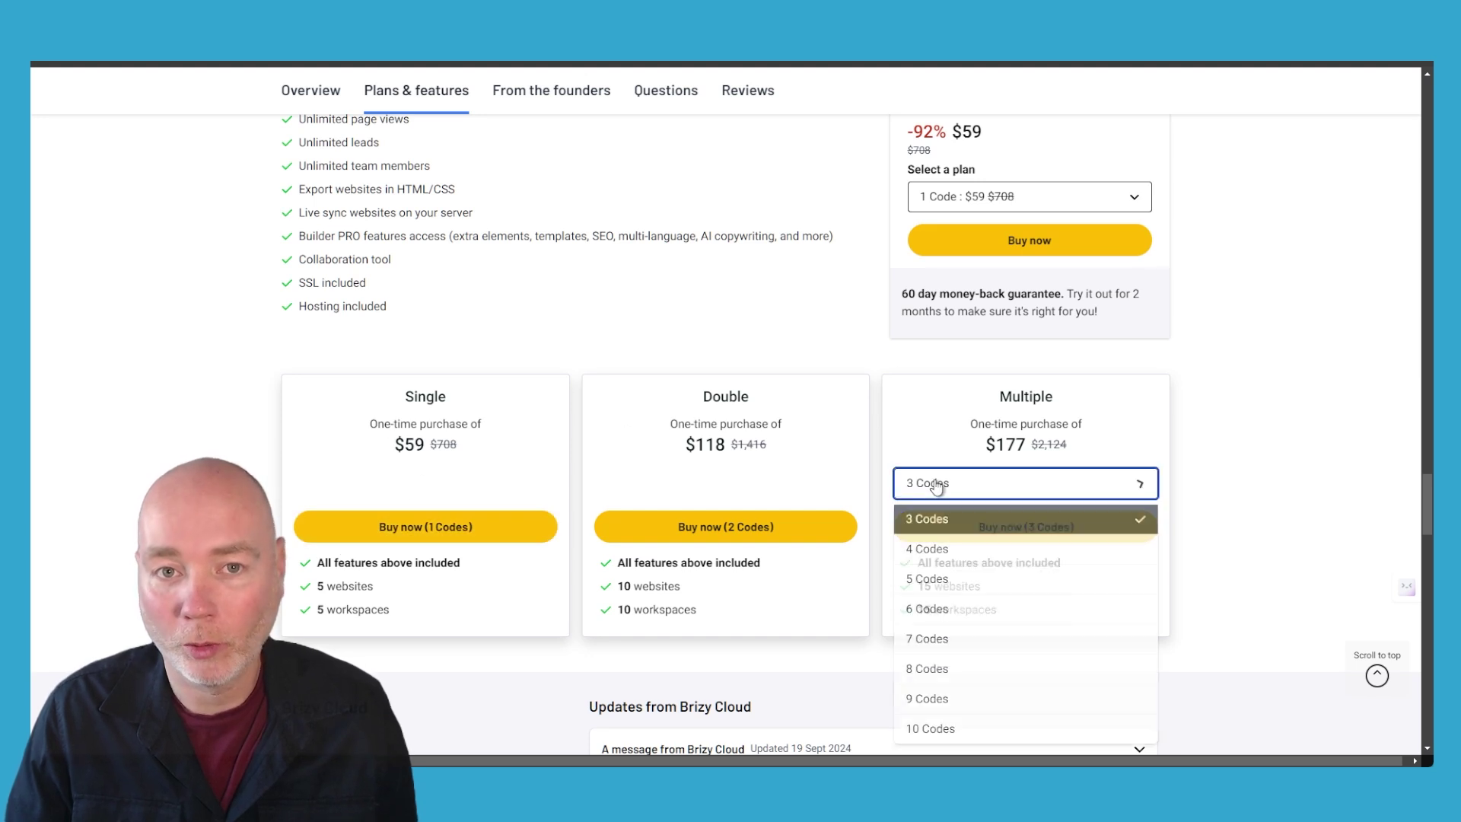
{"action": "left_click", "coordinate": [952, 728]}
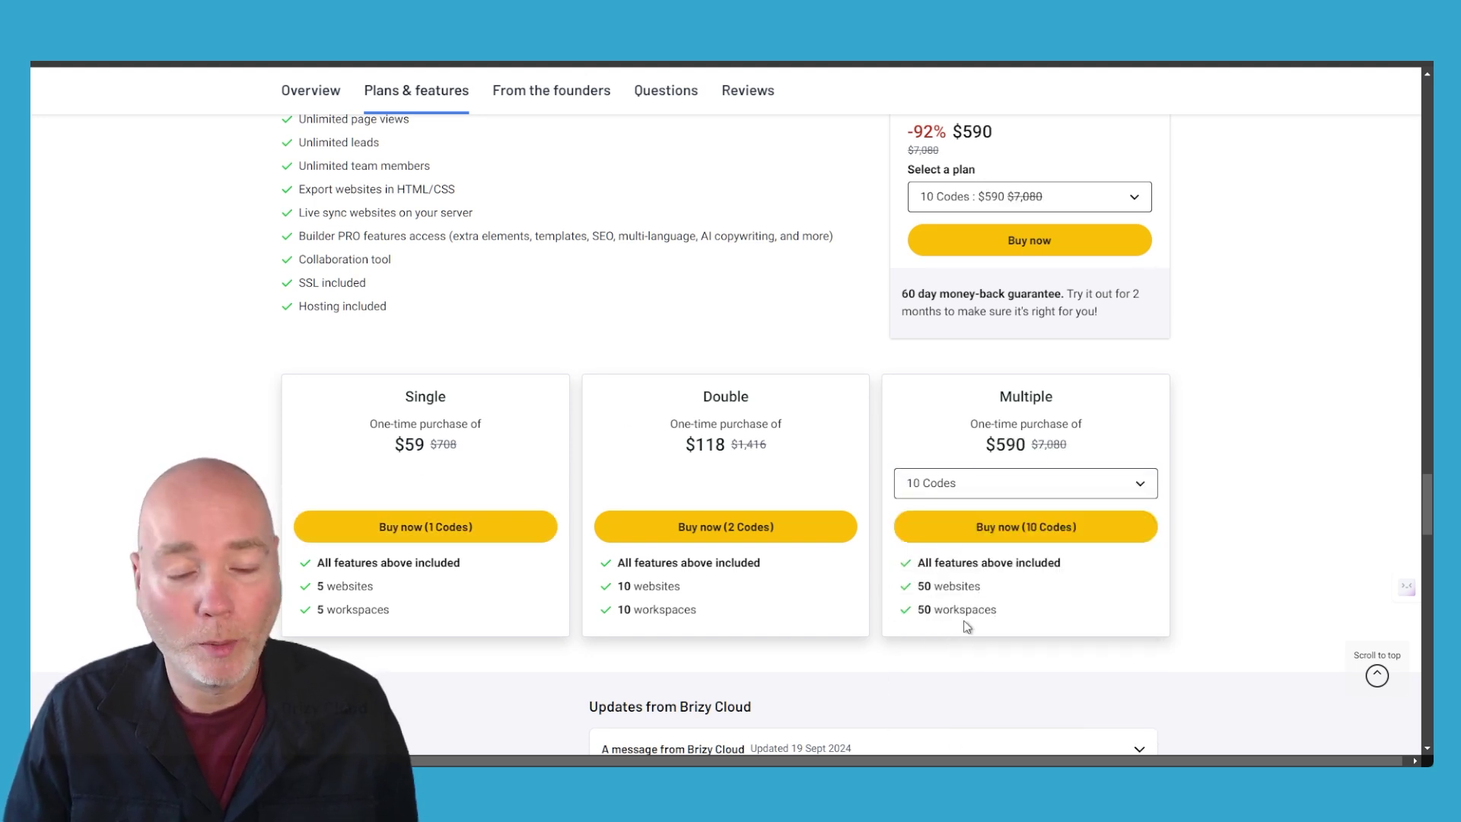
{"action": "scroll", "coordinate": [858, 580], "scroll_direction": "up", "scroll_amount": 5}
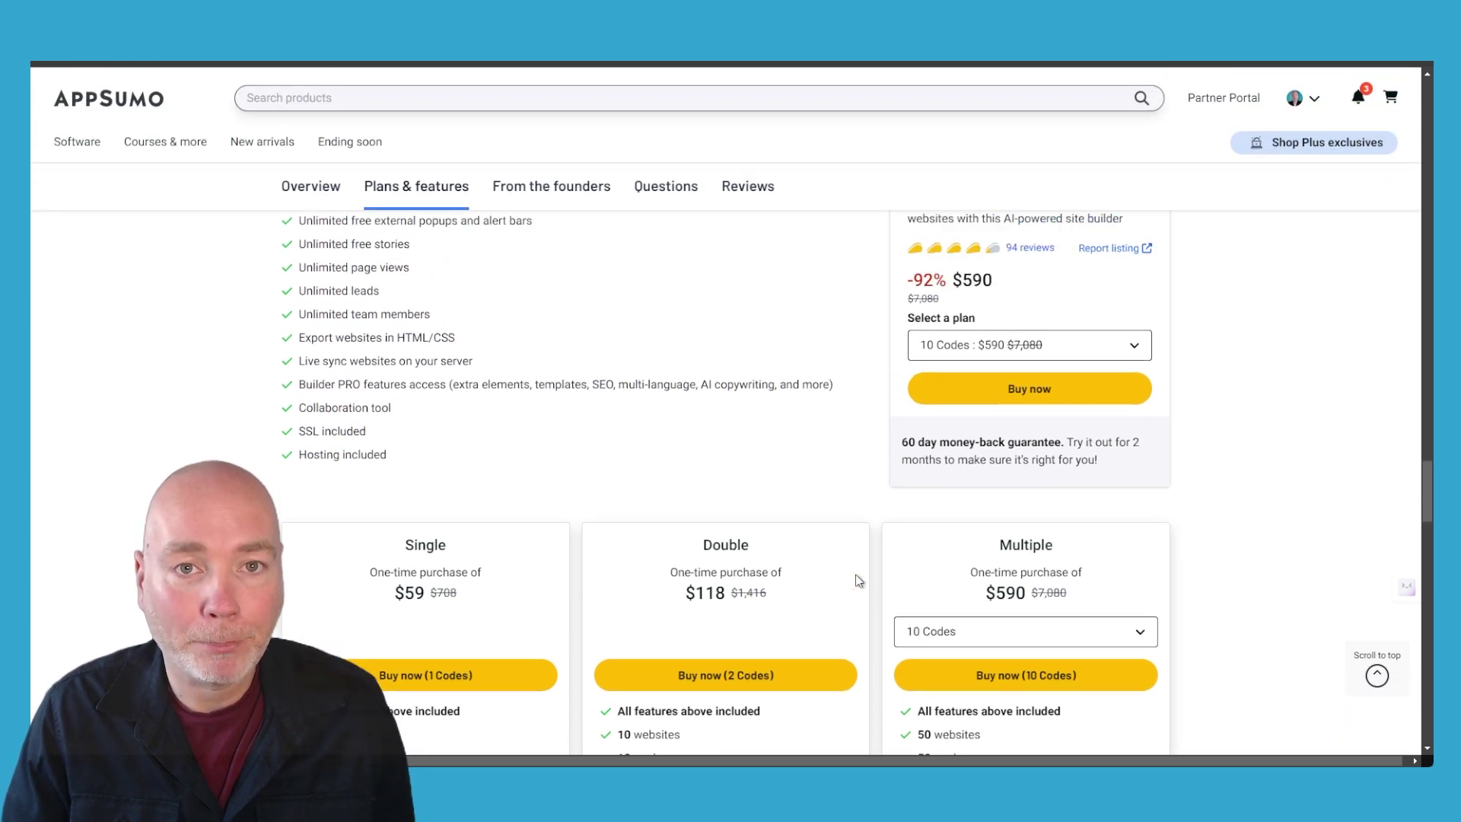
Step: Highlight the AI Builder included feature, then scroll on toward the Brizy projects dashboard
{"action": "left_click_drag", "start_coordinate": [300, 368], "coordinate": [434, 374]}
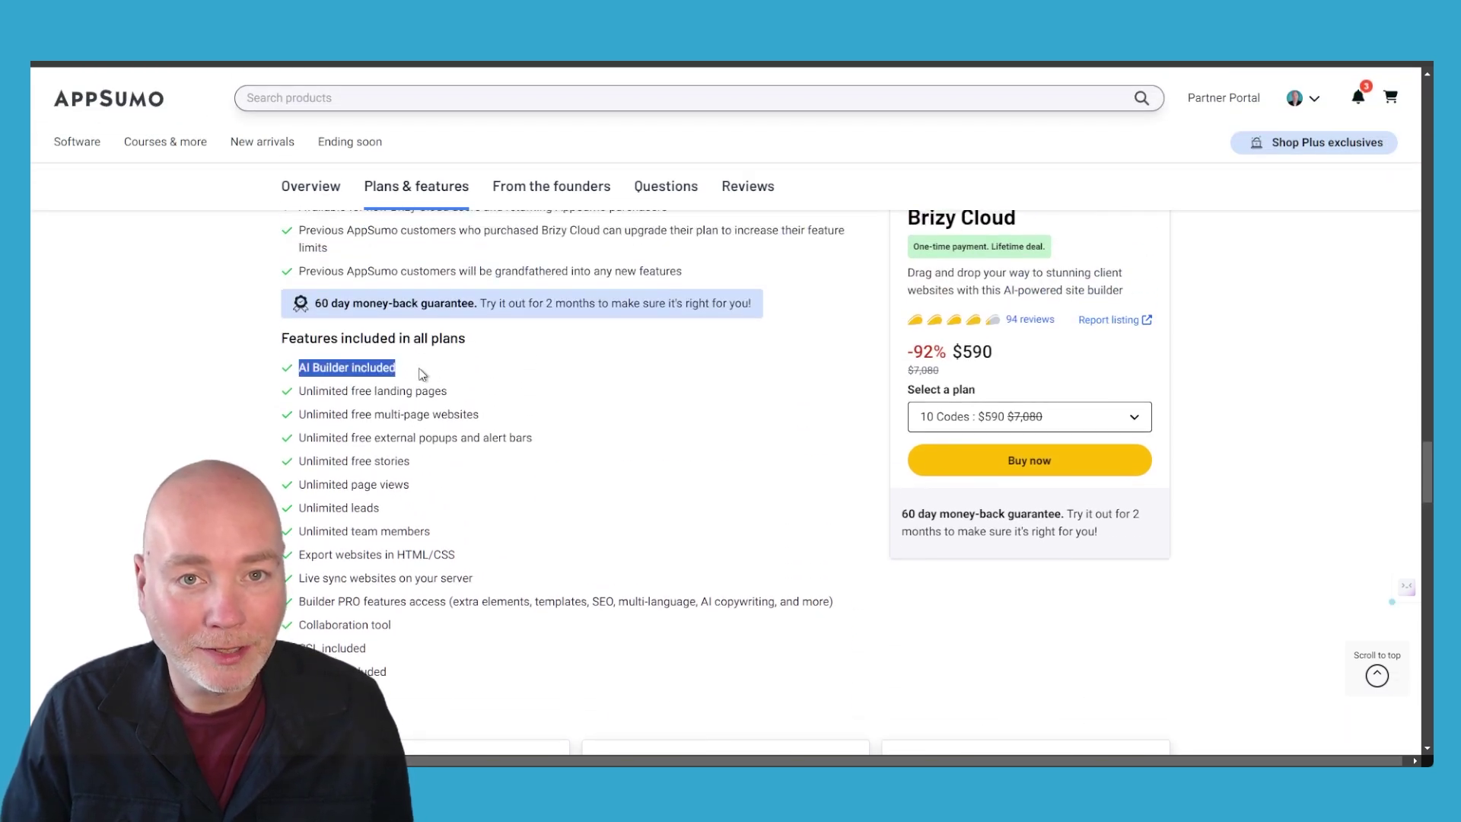
{"action": "left_click", "coordinate": [472, 390]}
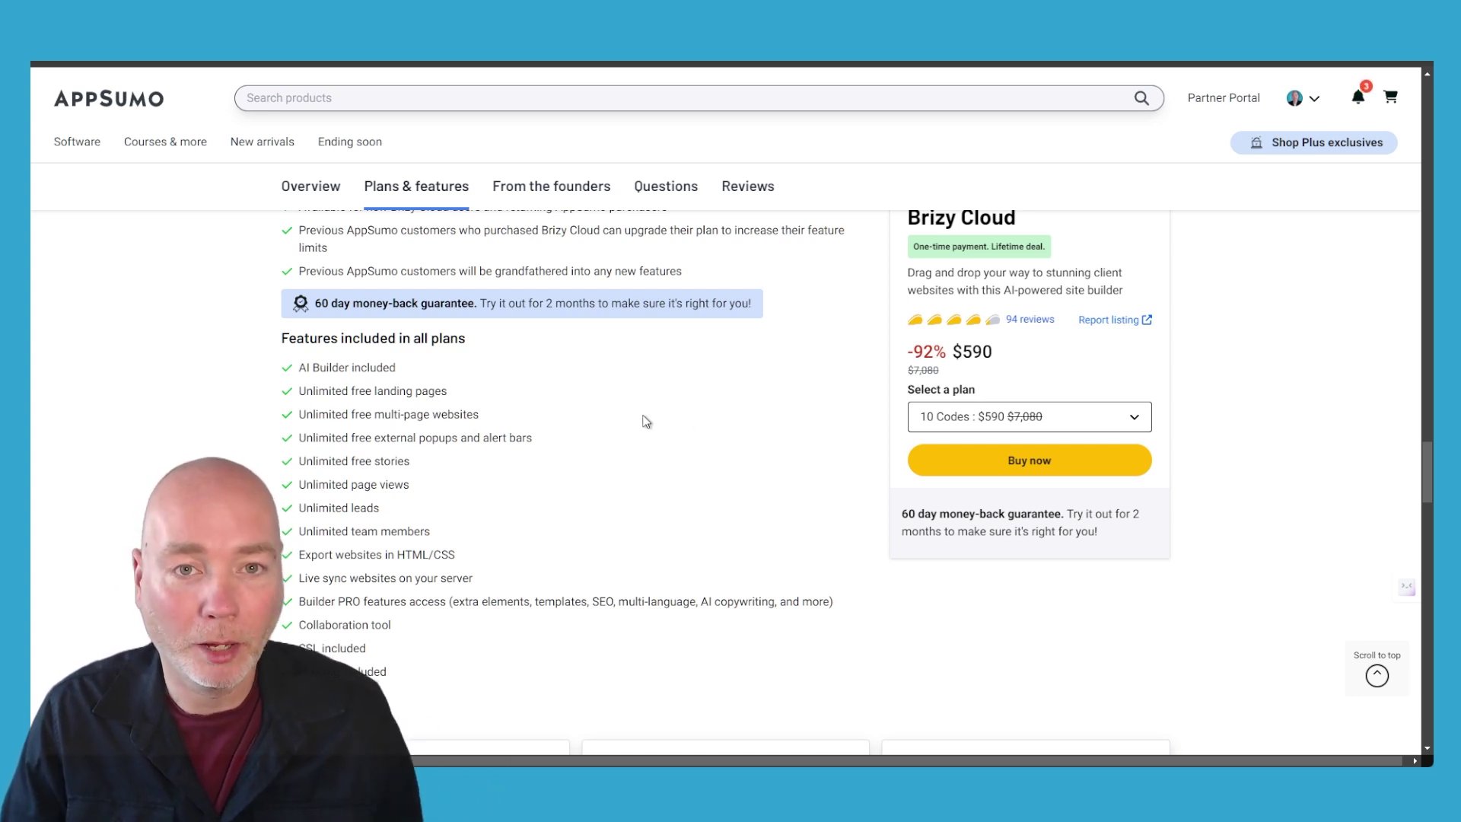
{"action": "scroll", "coordinate": [646, 421], "scroll_direction": "down", "scroll_amount": 4}
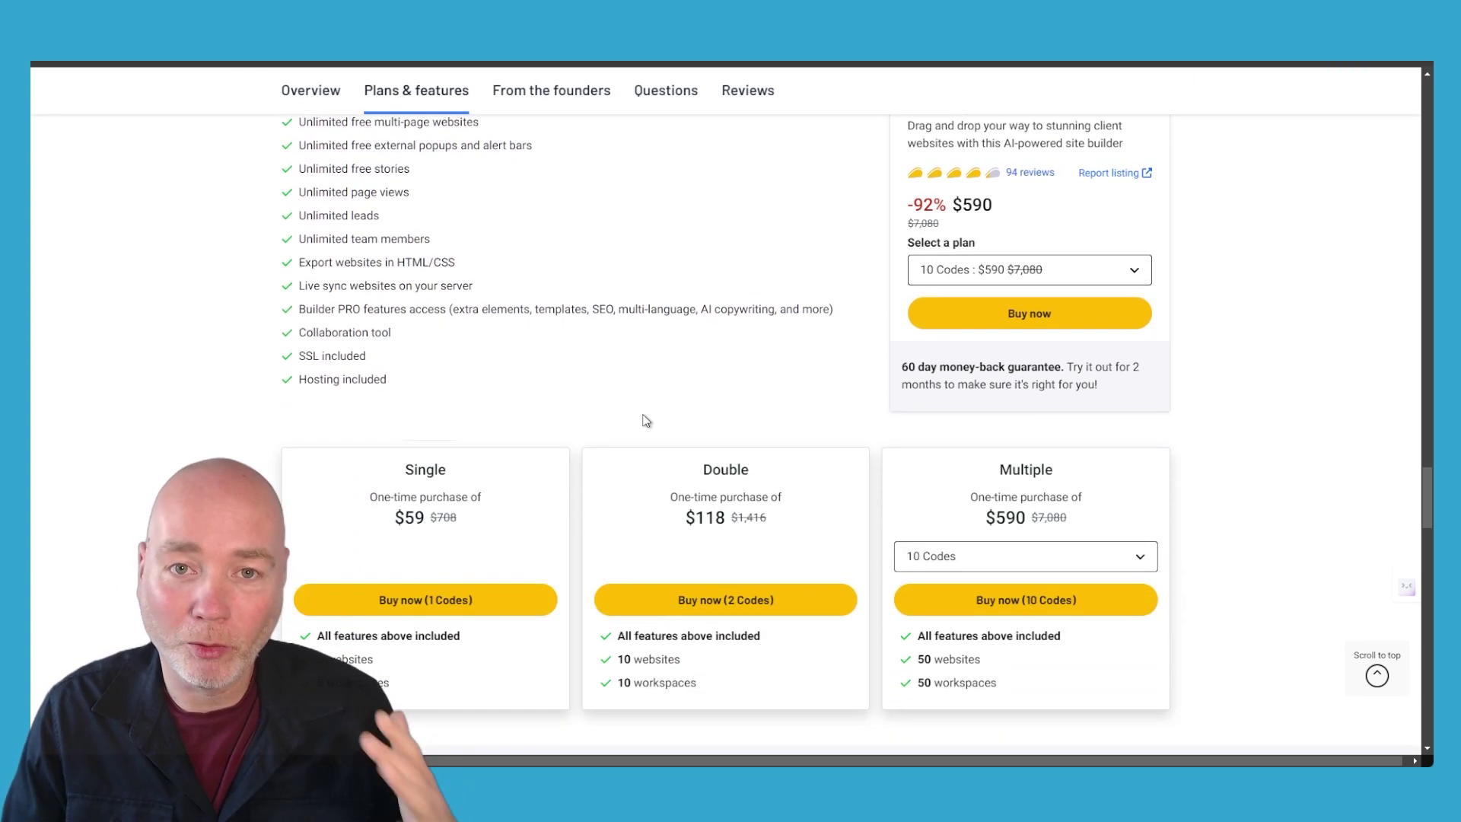
{"action": "scroll", "coordinate": [646, 421], "scroll_direction": "down", "scroll_amount": 1}
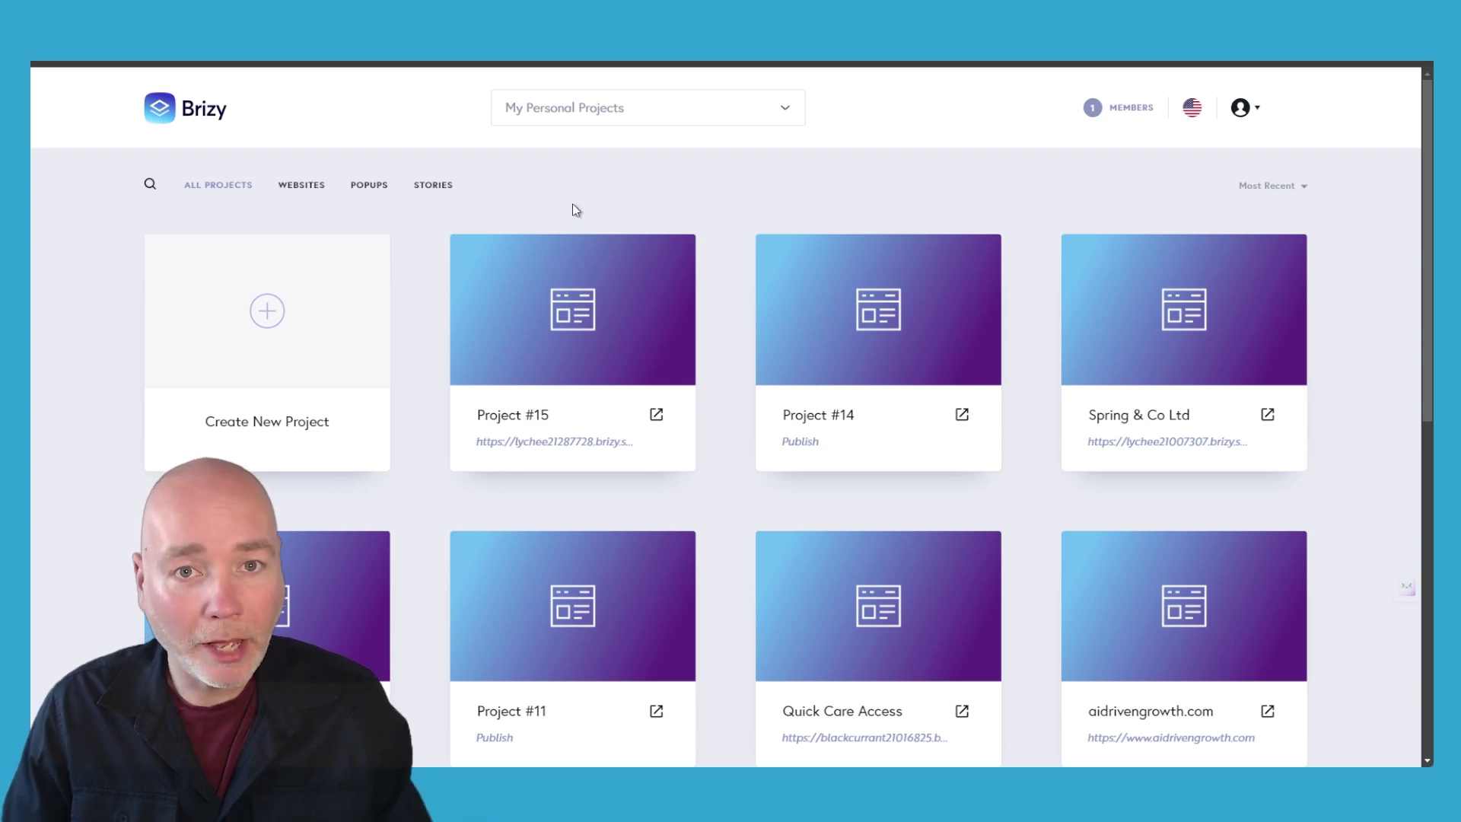
Step: Scroll through the projects grid and open the My Personal Projects workspace dropdown
{"action": "scroll", "coordinate": [572, 209], "scroll_direction": "down", "scroll_amount": 9}
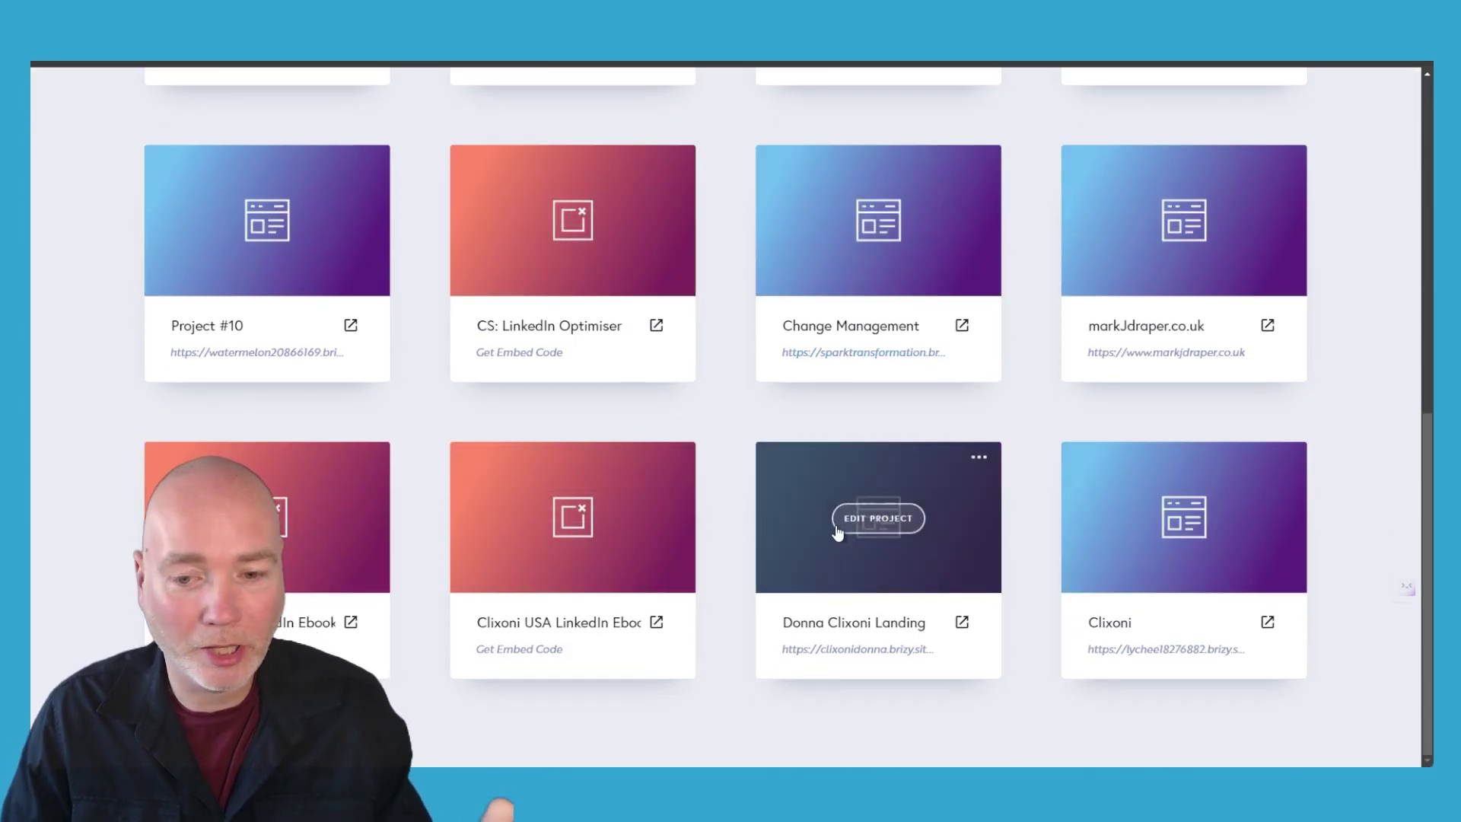
{"action": "scroll", "coordinate": [838, 487], "scroll_direction": "up", "scroll_amount": 4}
{"action": "scroll", "coordinate": [674, 574], "scroll_direction": "up", "scroll_amount": 5}
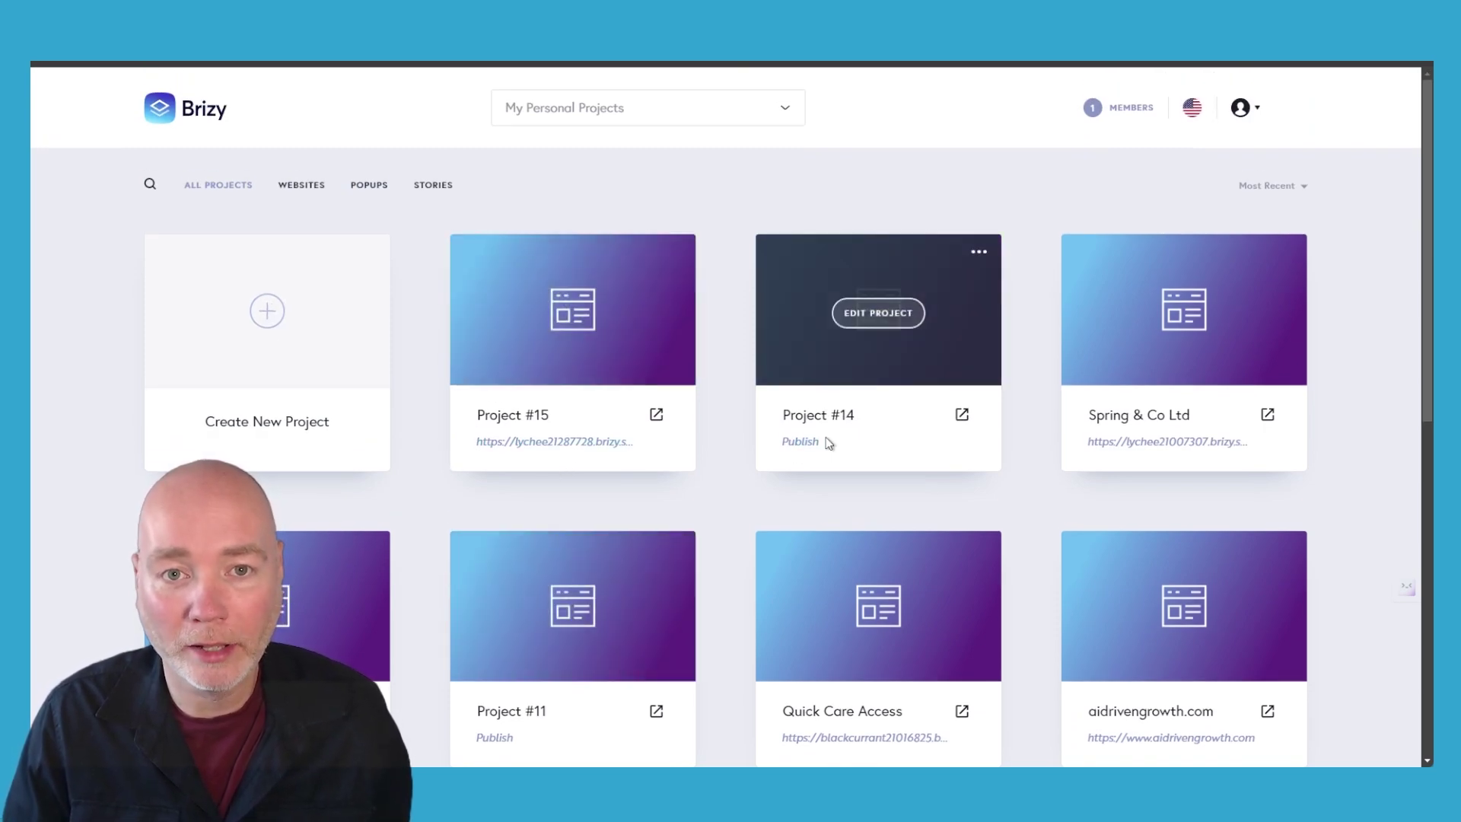
{"action": "scroll", "coordinate": [766, 365], "scroll_direction": "down", "scroll_amount": 2}
{"action": "scroll", "coordinate": [766, 365], "scroll_direction": "up", "scroll_amount": 2}
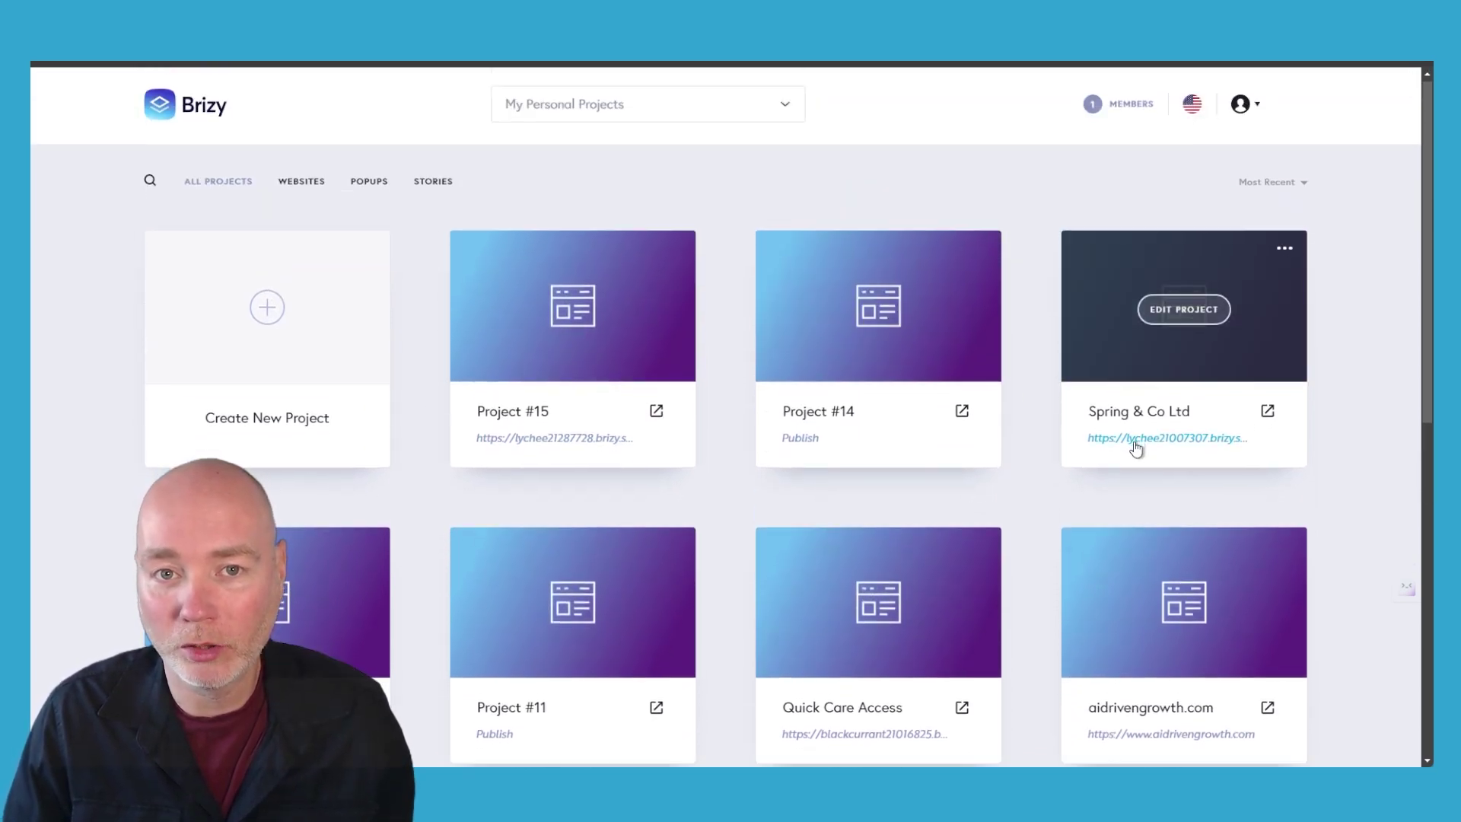
{"action": "scroll", "coordinate": [990, 525], "scroll_direction": "down", "scroll_amount": 2}
{"action": "scroll", "coordinate": [570, 465], "scroll_direction": "up", "scroll_amount": 2}
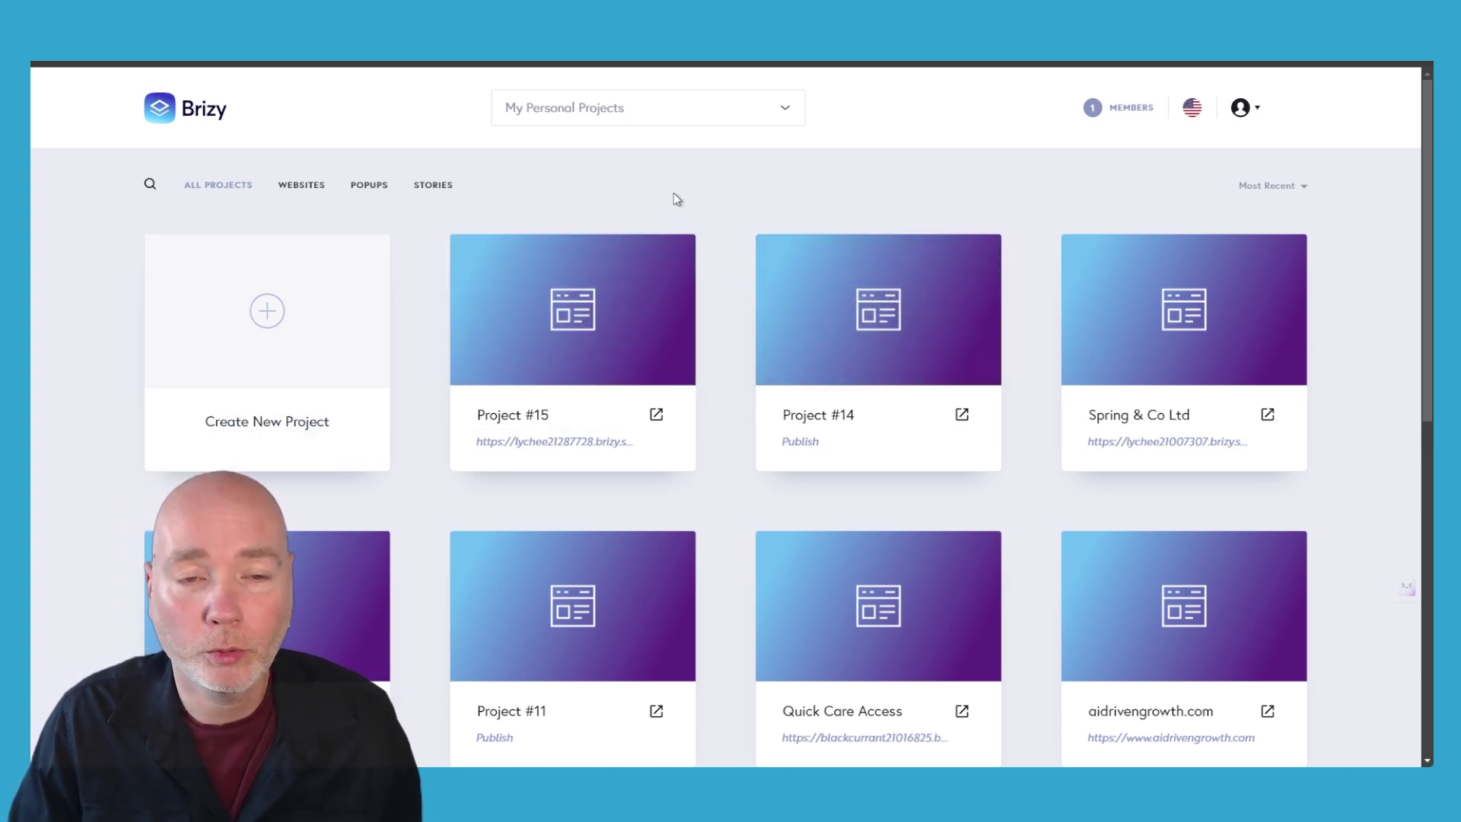
{"action": "left_click", "coordinate": [592, 114]}
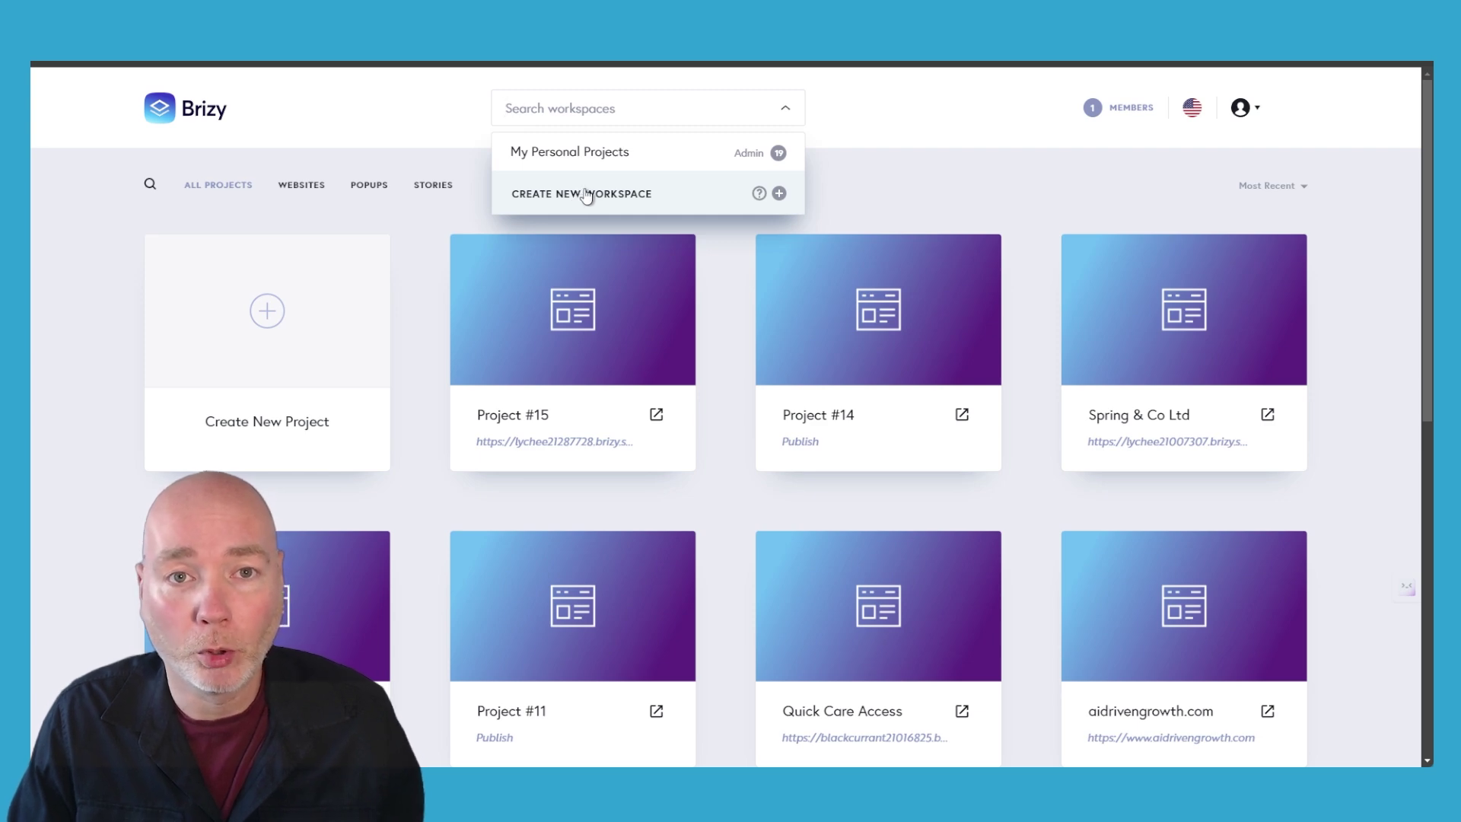
Step: Watch the workspace help video, cycle the Stories, Popups and Websites filters, and start a new project
{"action": "left_click", "coordinate": [759, 194]}
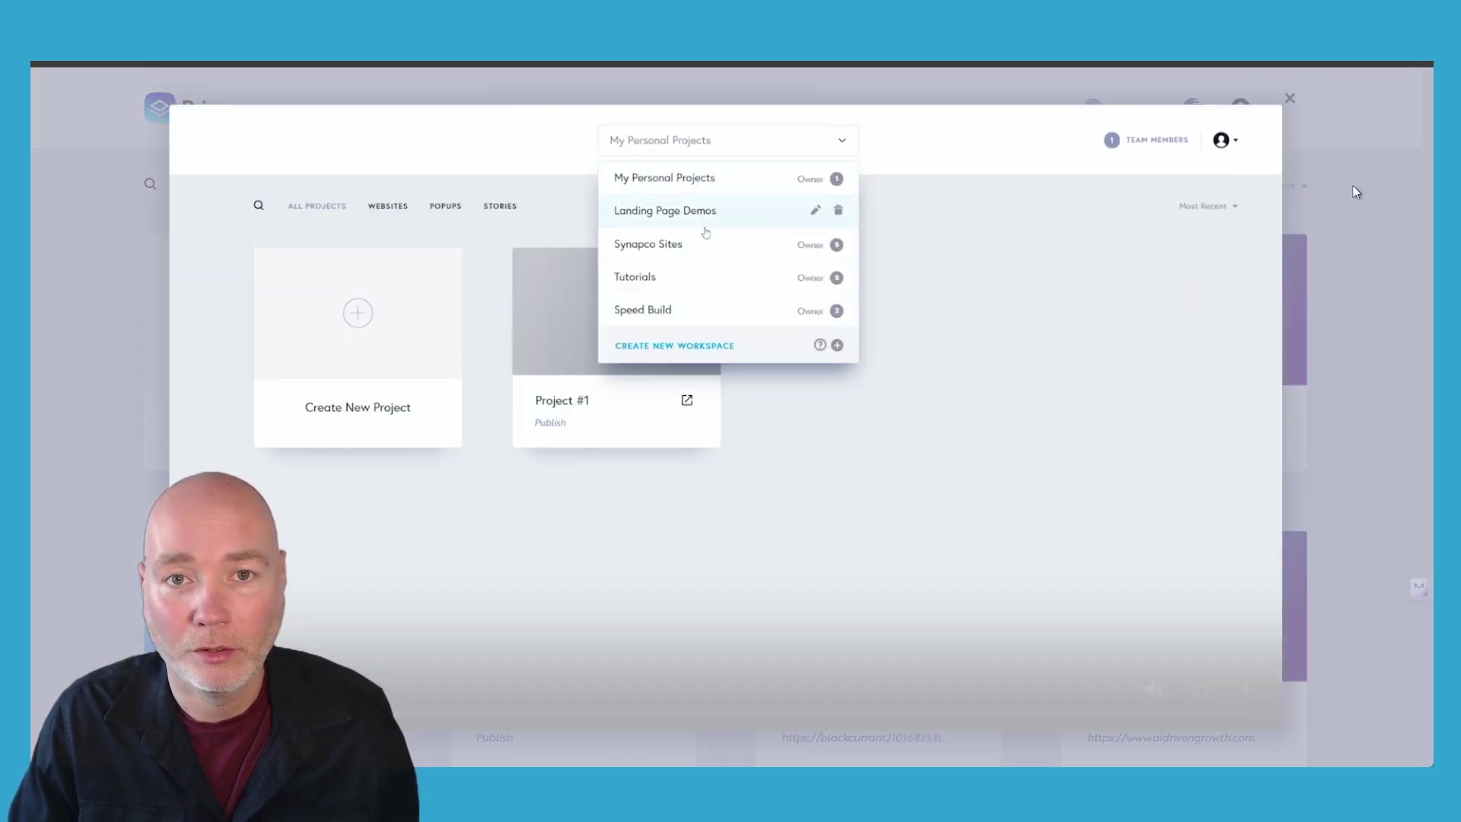
{"action": "left_click", "coordinate": [1353, 186]}
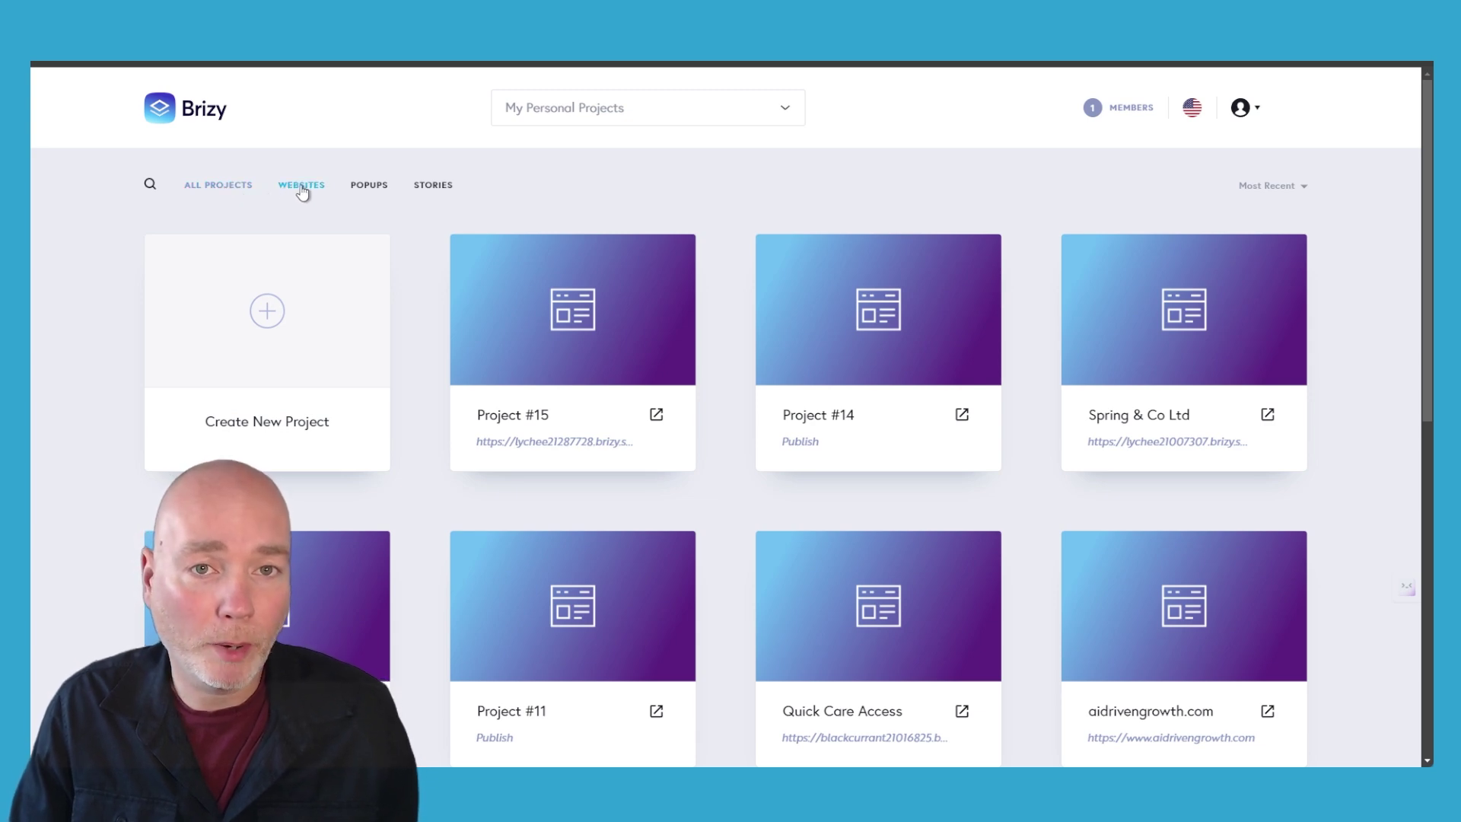
{"action": "left_click", "coordinate": [428, 187]}
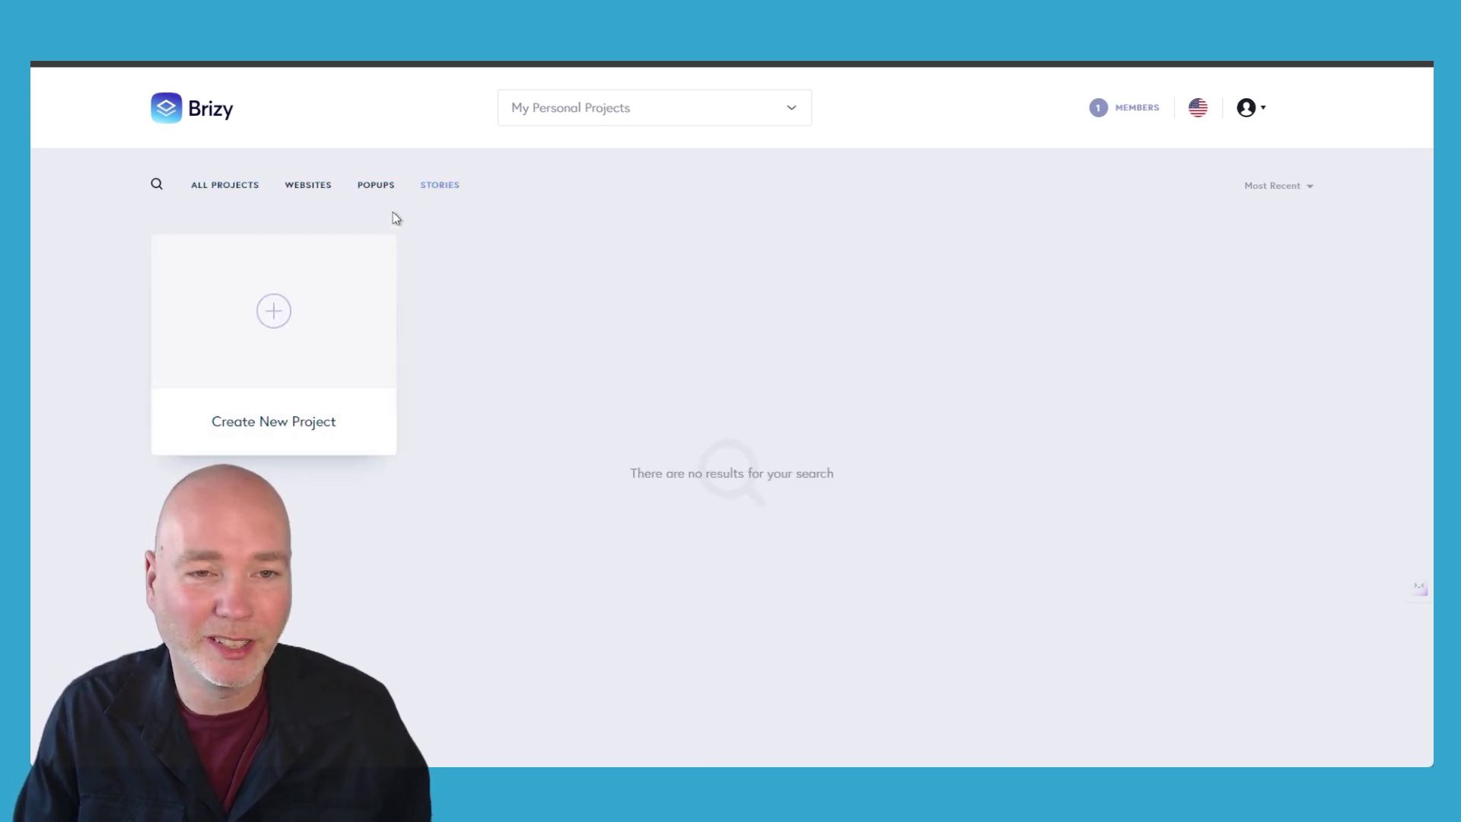
{"action": "left_click", "coordinate": [376, 186]}
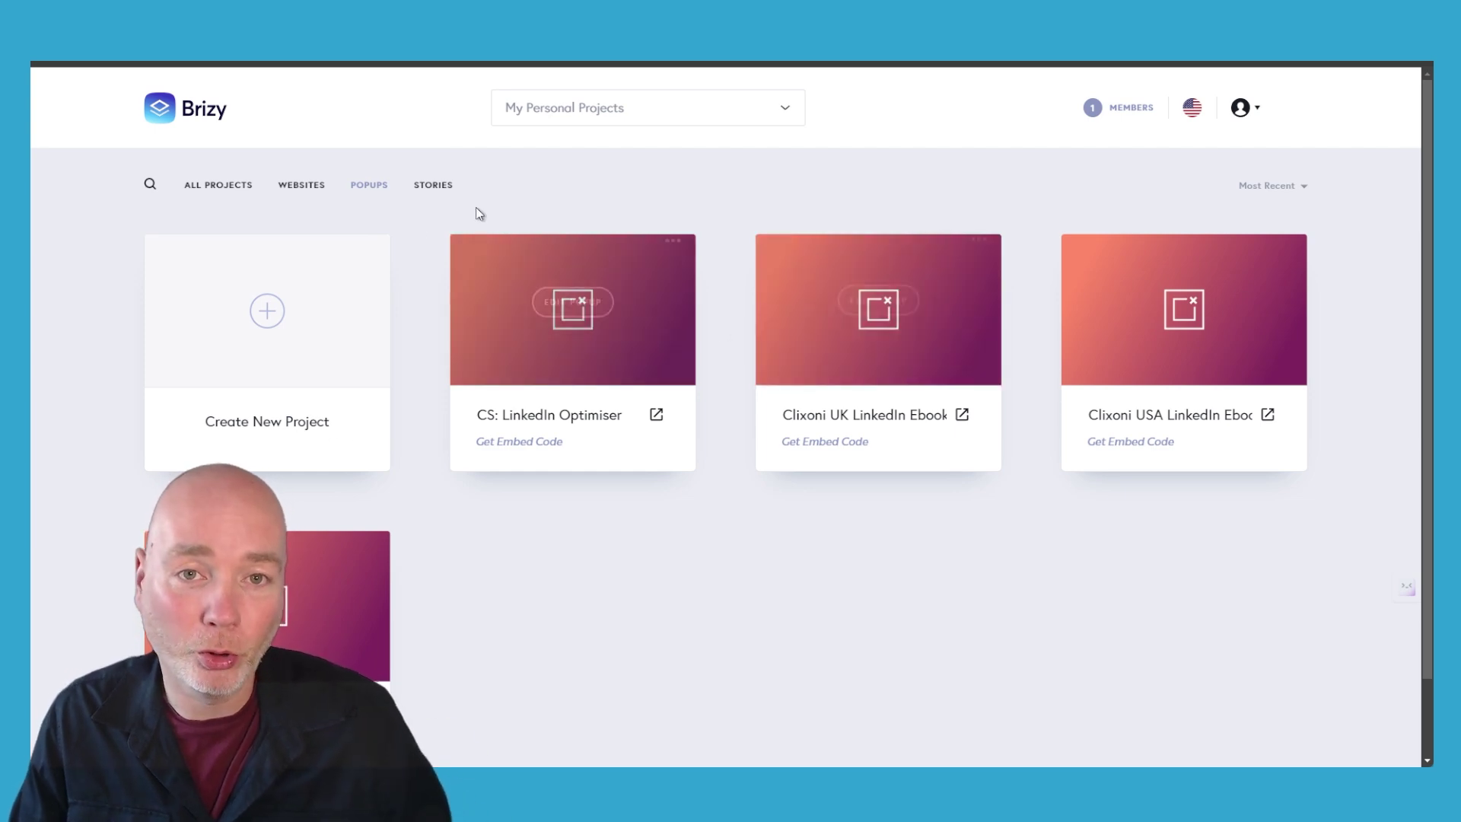
{"action": "left_click", "coordinate": [304, 186]}
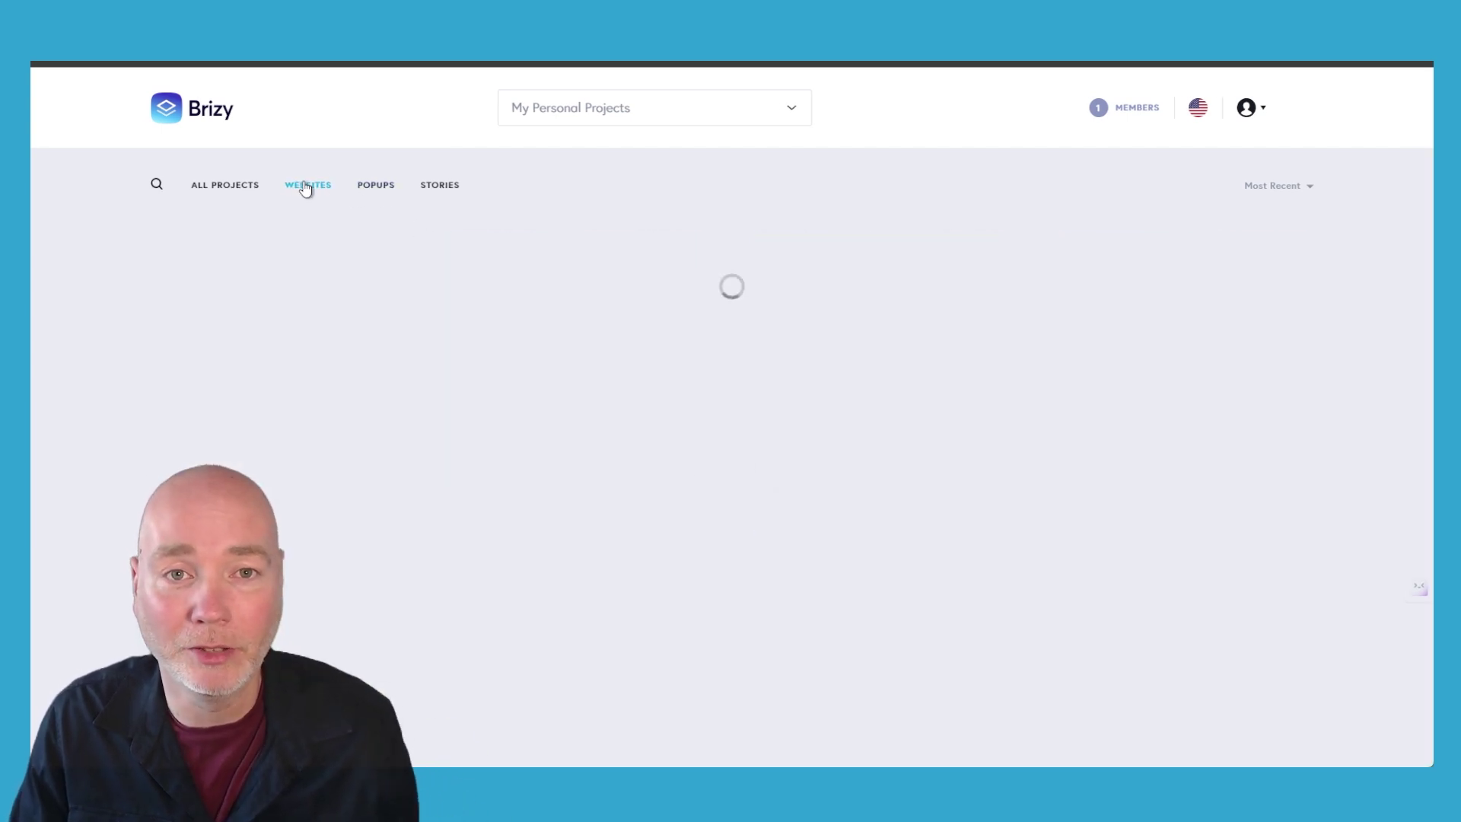
{"action": "left_click", "coordinate": [289, 339]}
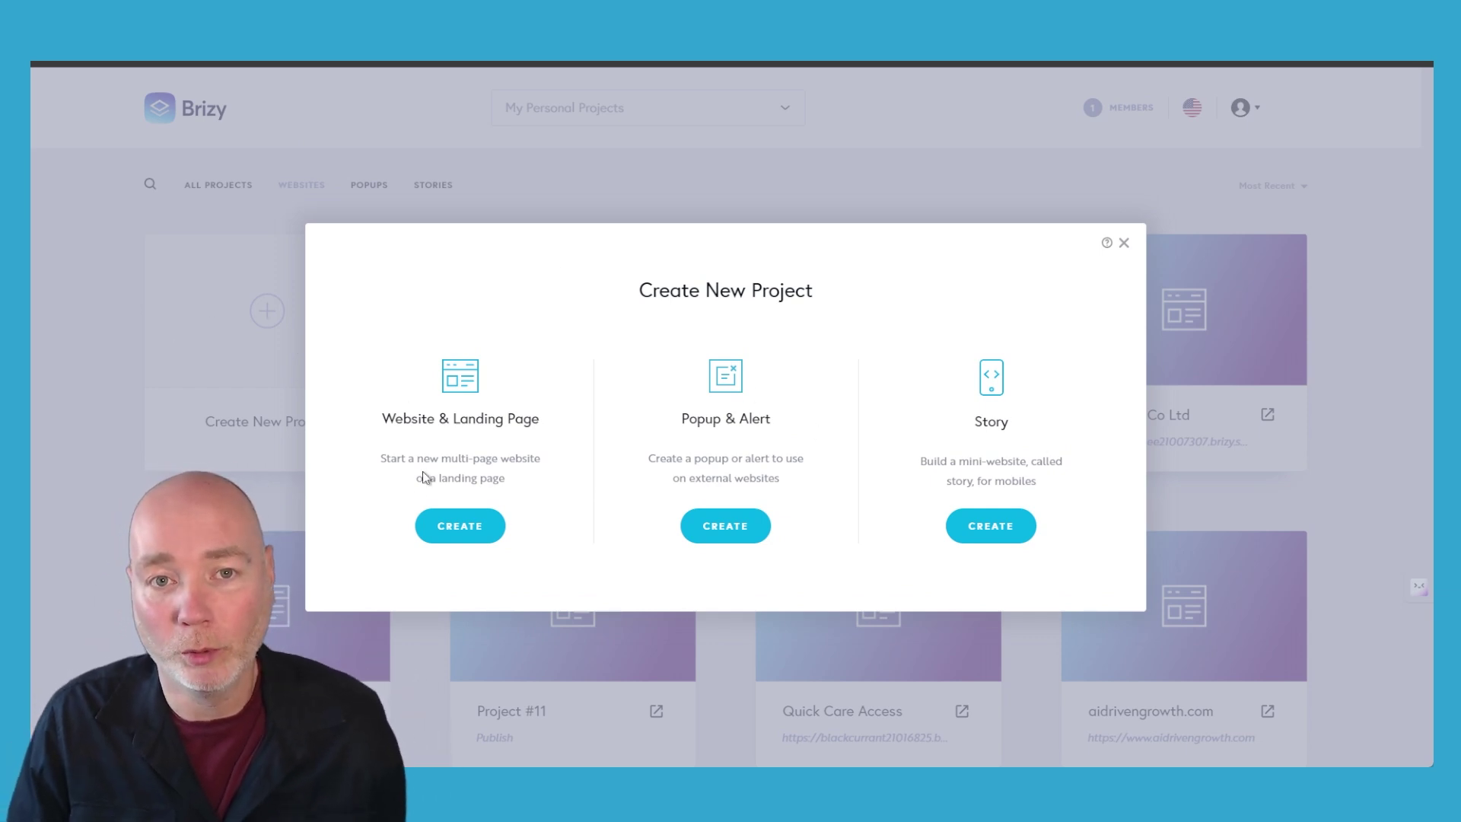
Step: Create a Website & Landing Page project and choose Generate with AI
{"action": "left_click", "coordinate": [450, 529]}
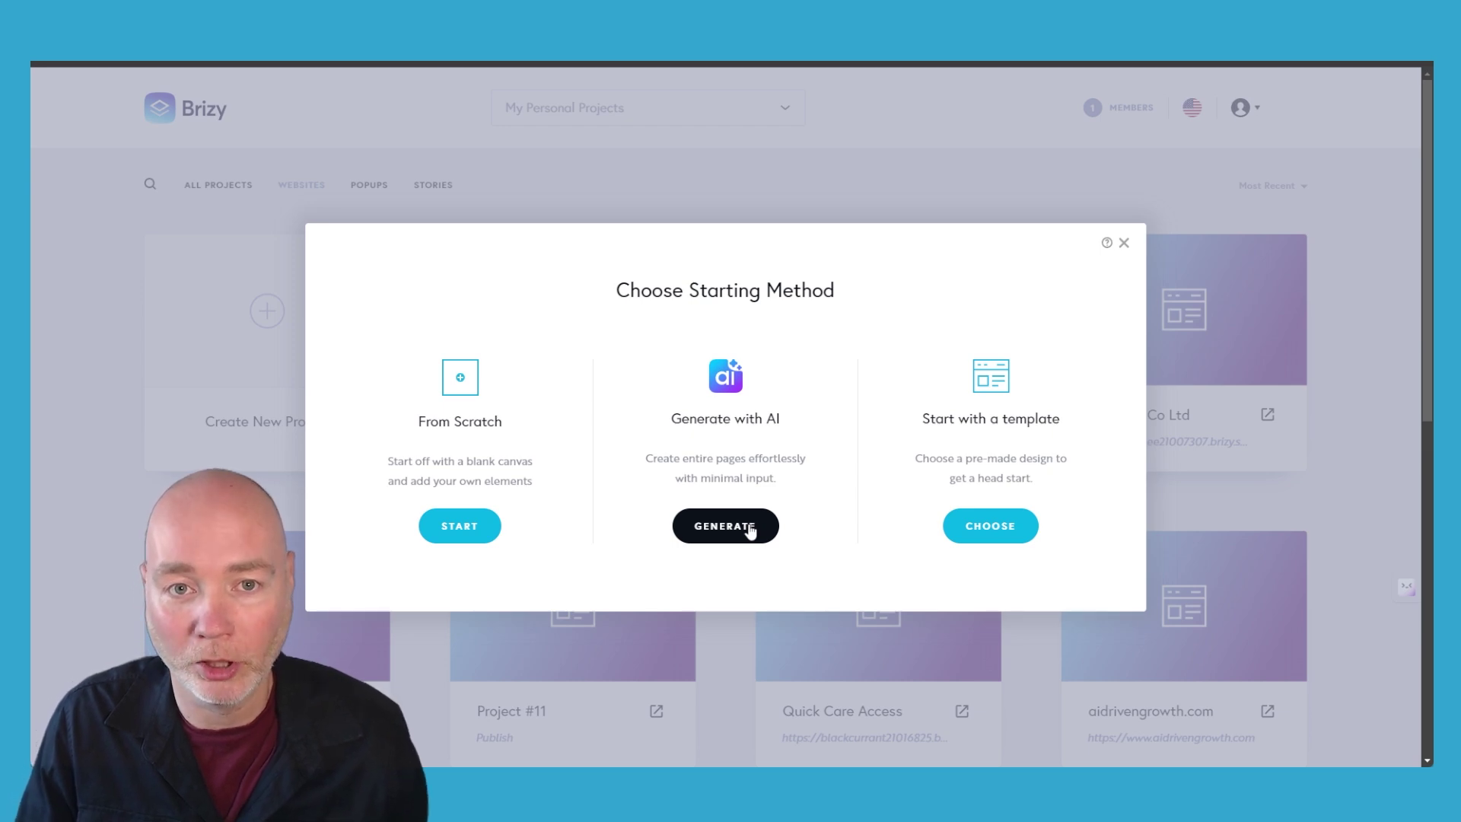
{"action": "left_click", "coordinate": [773, 538]}
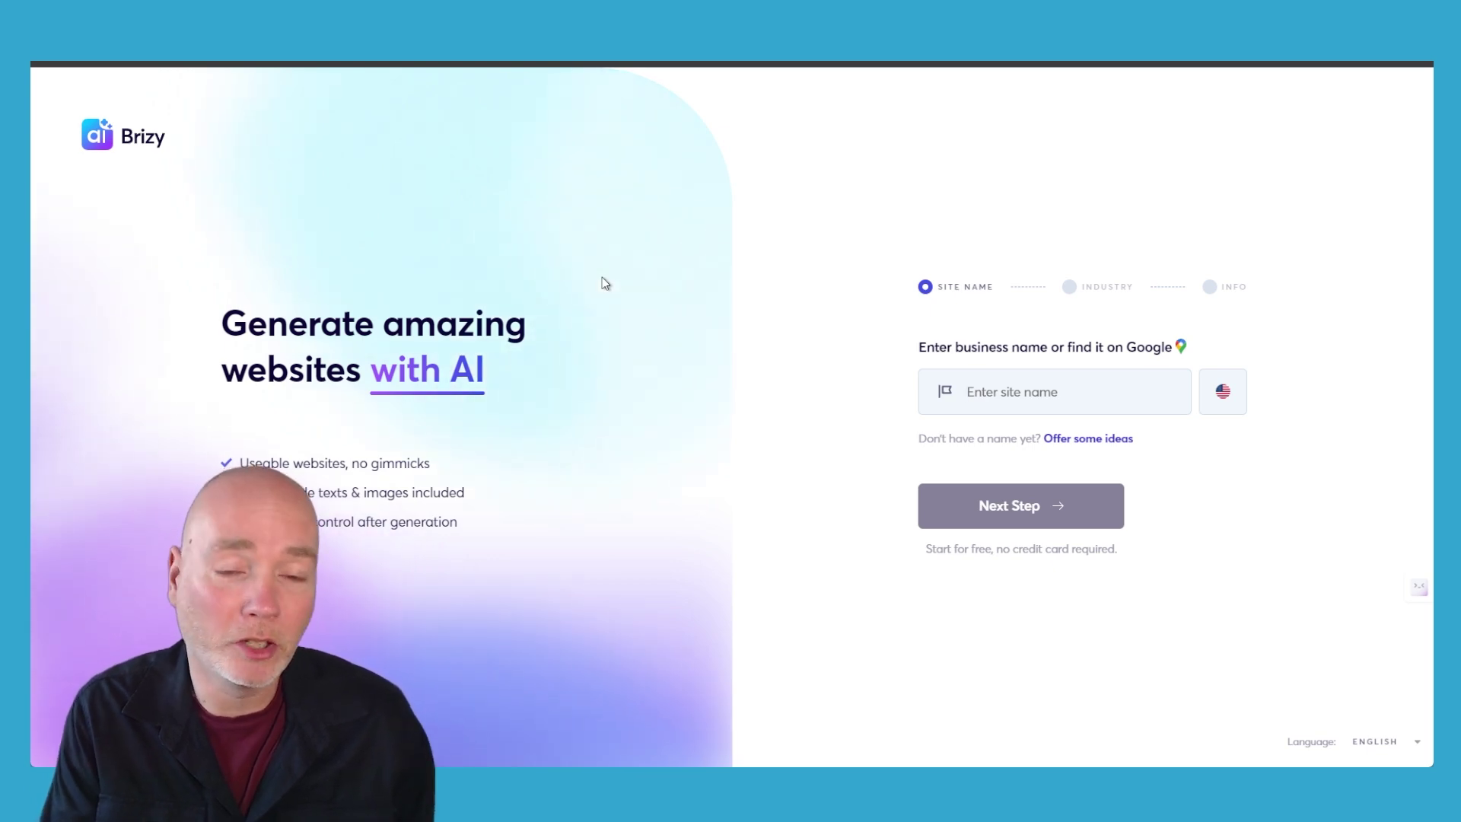
Step: Keep English as the site language and enter the business name Roof2Roof Roofing NW
{"action": "left_click", "coordinate": [1228, 403]}
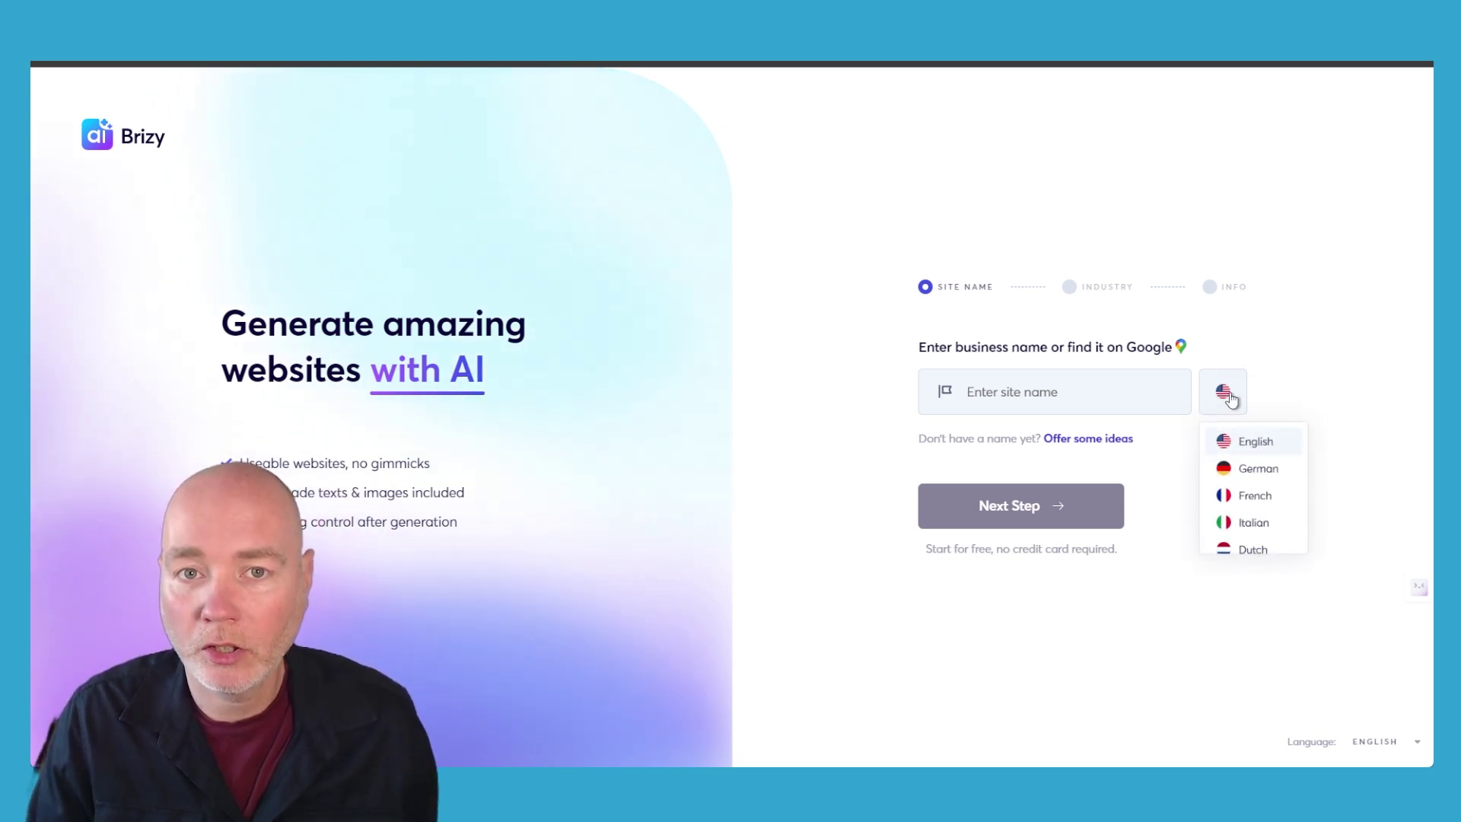
{"action": "scroll", "coordinate": [1252, 495], "scroll_direction": "down", "scroll_amount": 2}
{"action": "scroll", "coordinate": [1261, 503], "scroll_direction": "up", "scroll_amount": 1}
{"action": "scroll", "coordinate": [1261, 502], "scroll_direction": "up", "scroll_amount": 1}
{"action": "left_click", "coordinate": [1338, 370]}
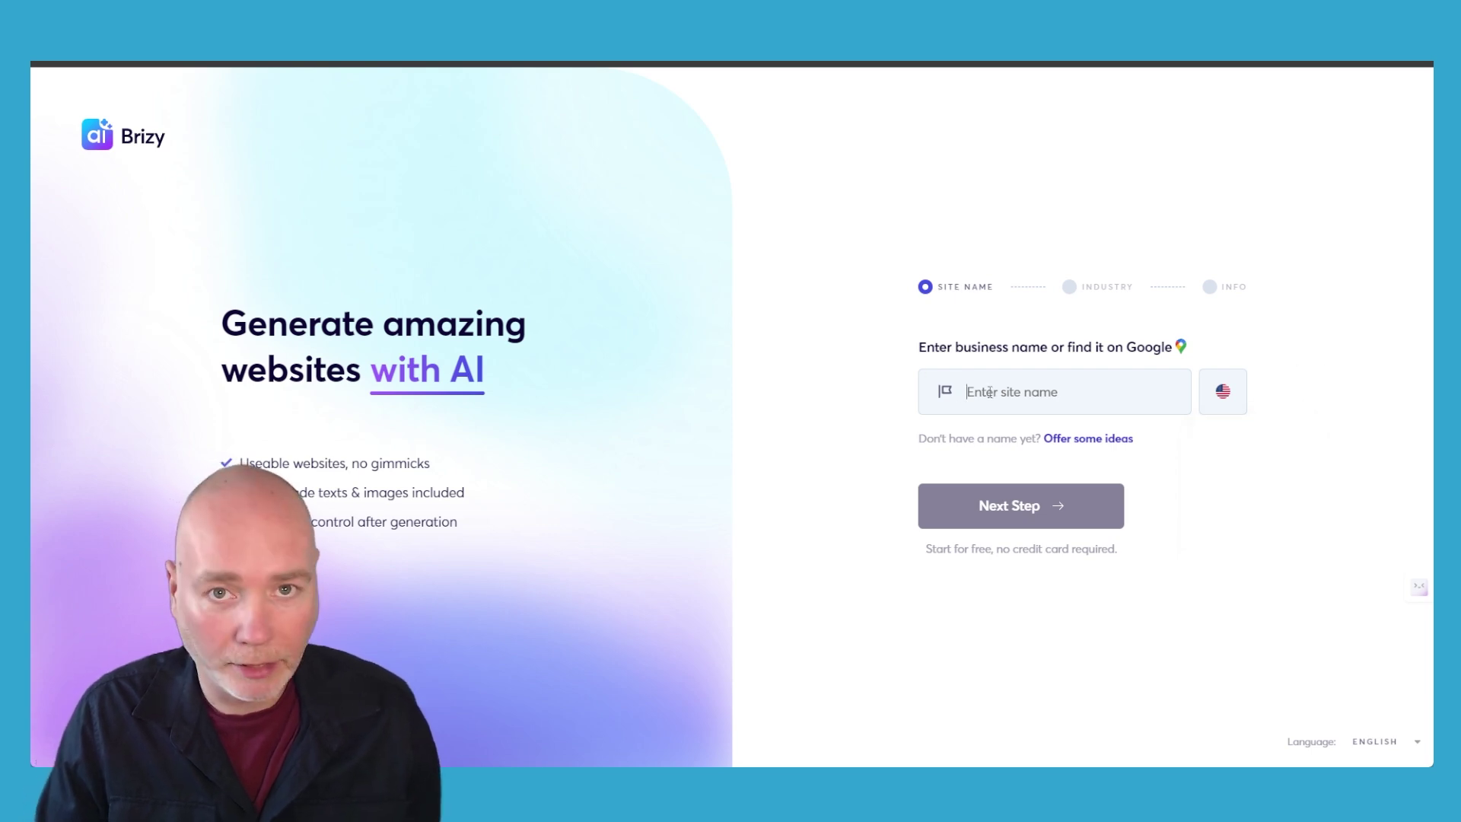
{"action": "type", "text": "Roof2Roof Roofing NW"}
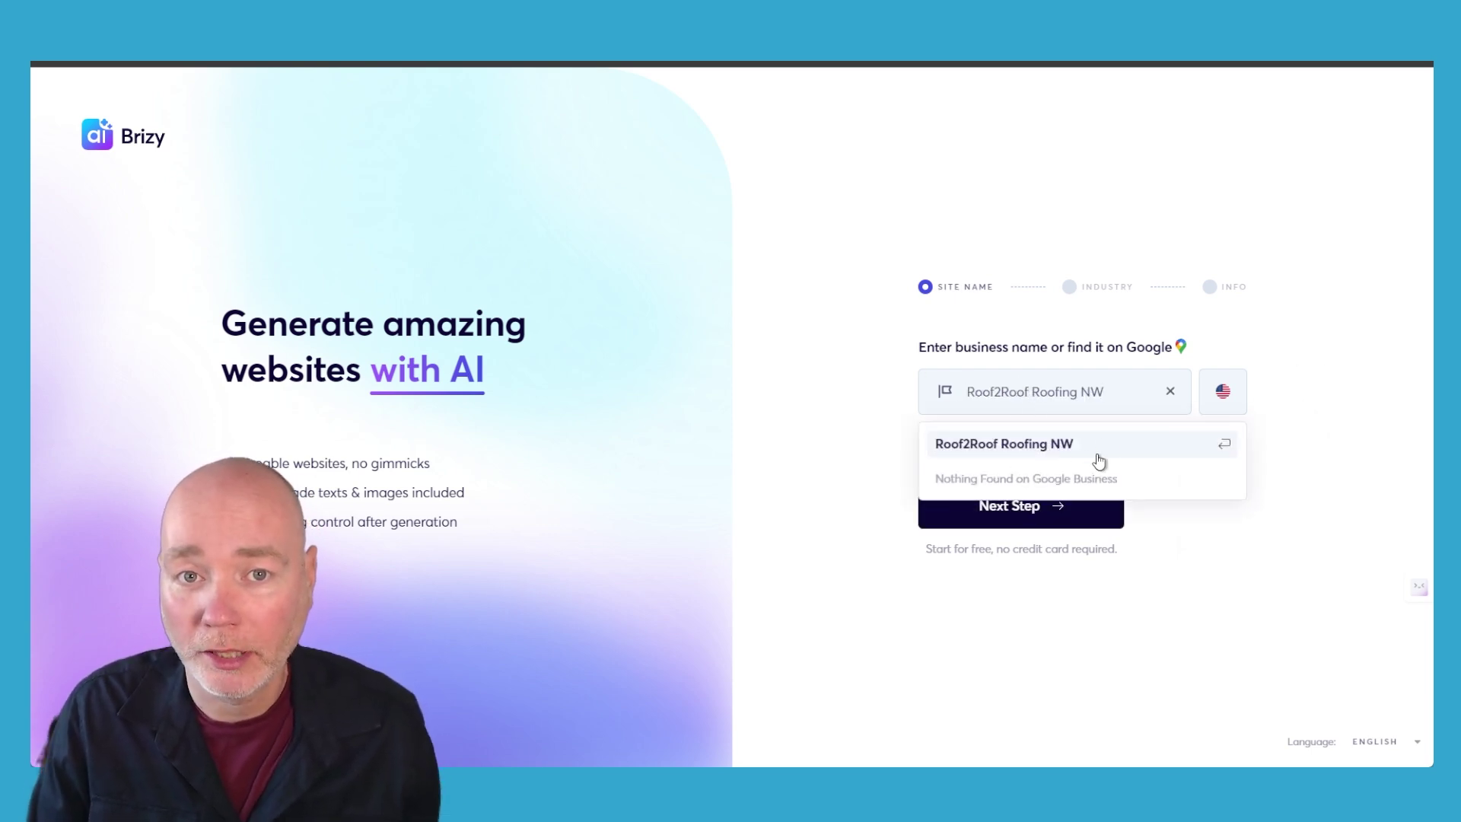
{"action": "left_click", "coordinate": [1048, 451]}
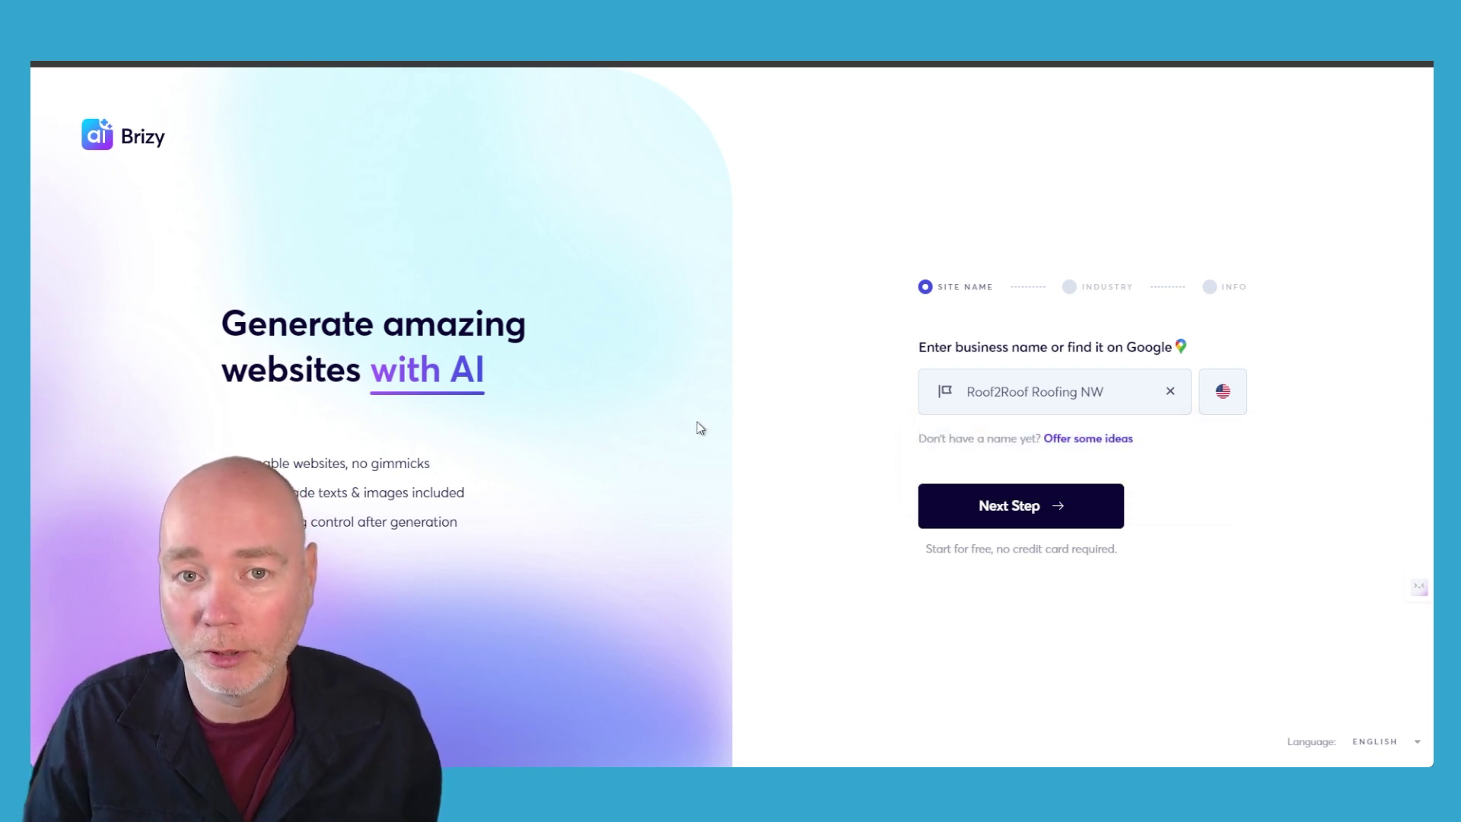
{"action": "left_click", "coordinate": [1020, 511]}
Step: Search the industry list with 'con', pick Construction and continue to the info step
{"action": "left_click", "coordinate": [1024, 391]}
{"action": "type", "text": "roo"}
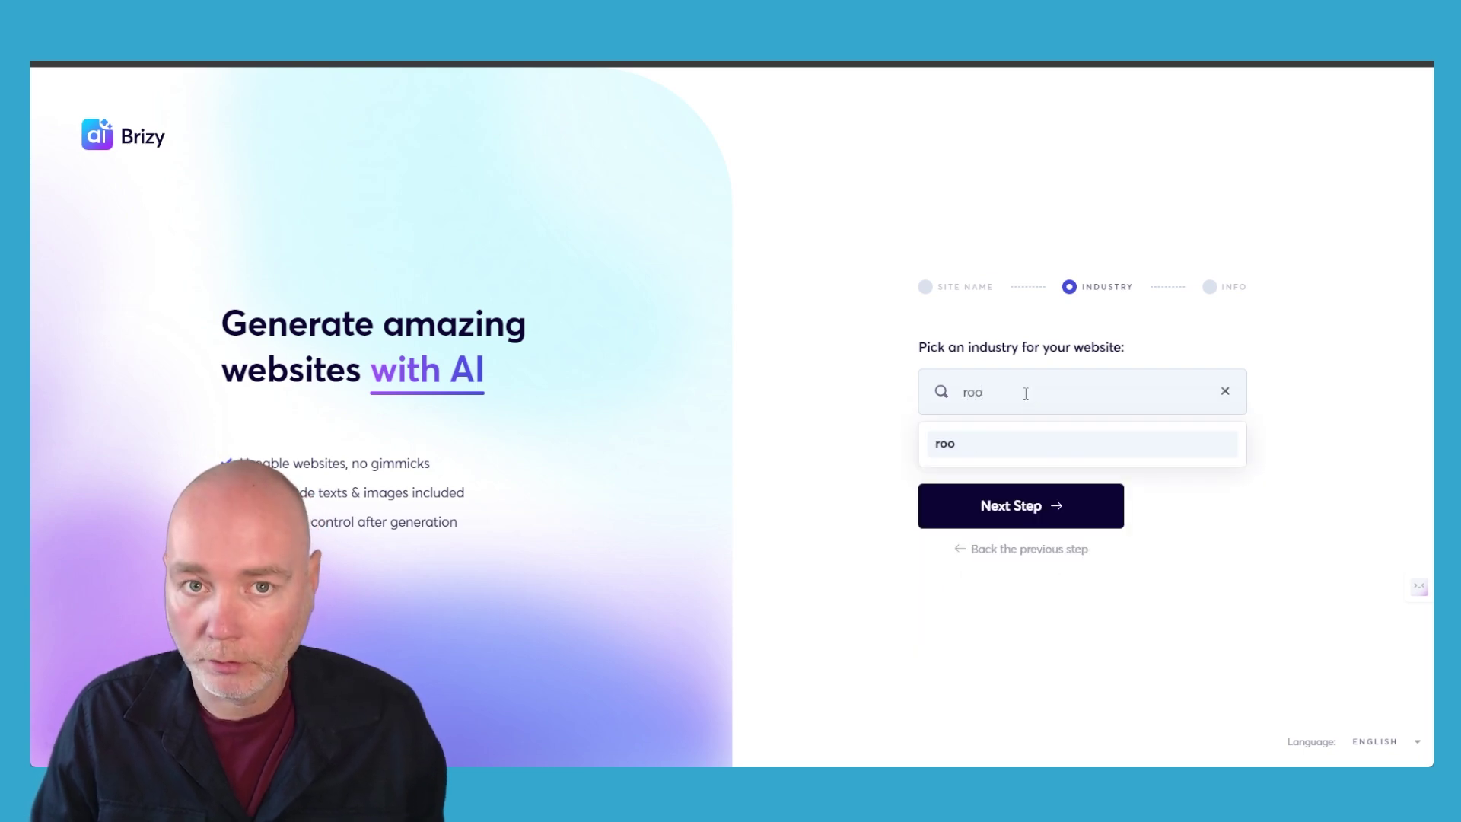
{"action": "key", "text": "BackSpace"}
{"action": "key", "text": "BackSpace"}
{"action": "key", "text": "BackSpace"}
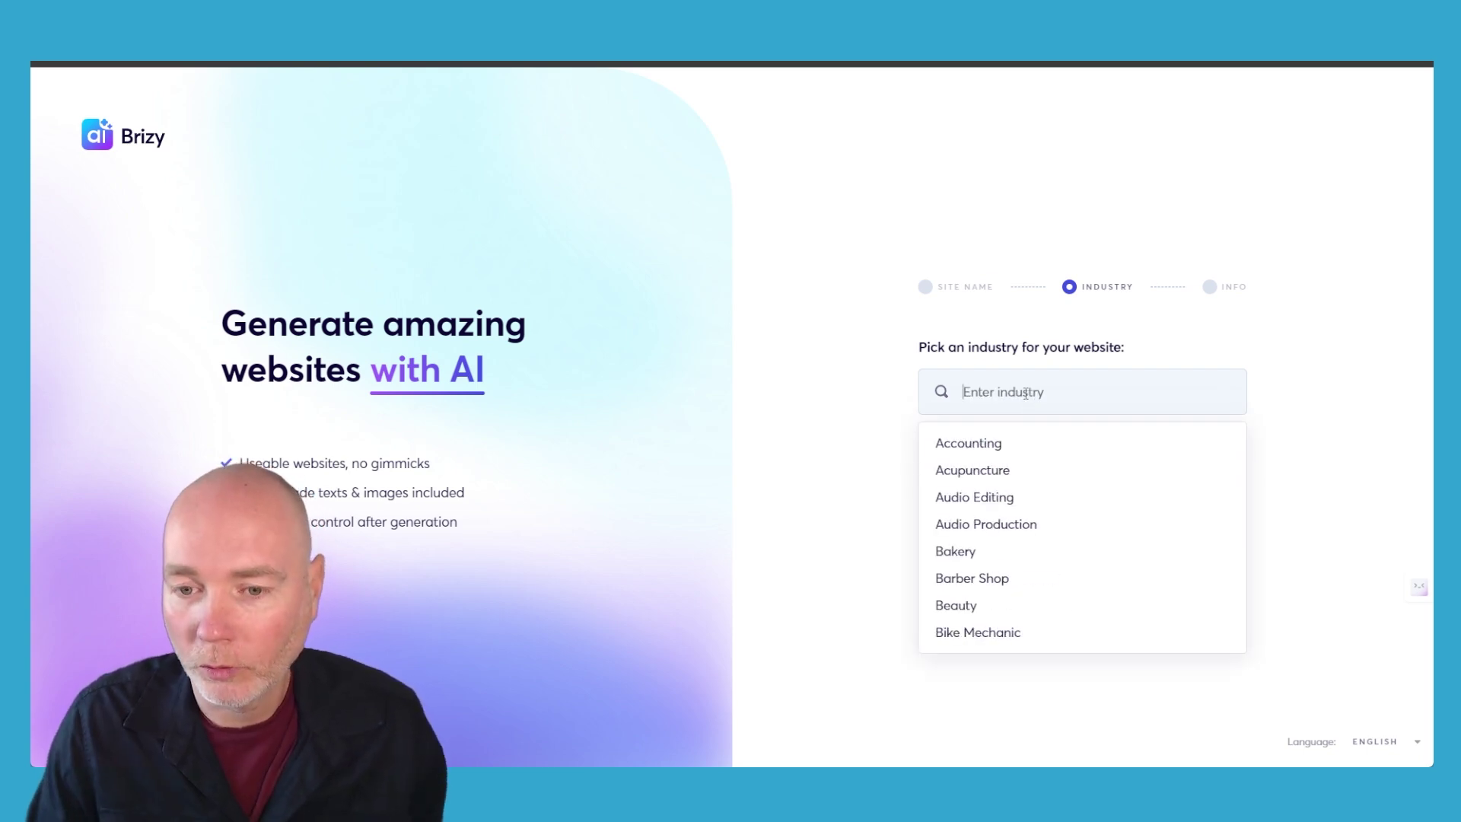
{"action": "scroll", "coordinate": [1007, 477], "scroll_direction": "down", "scroll_amount": 5}
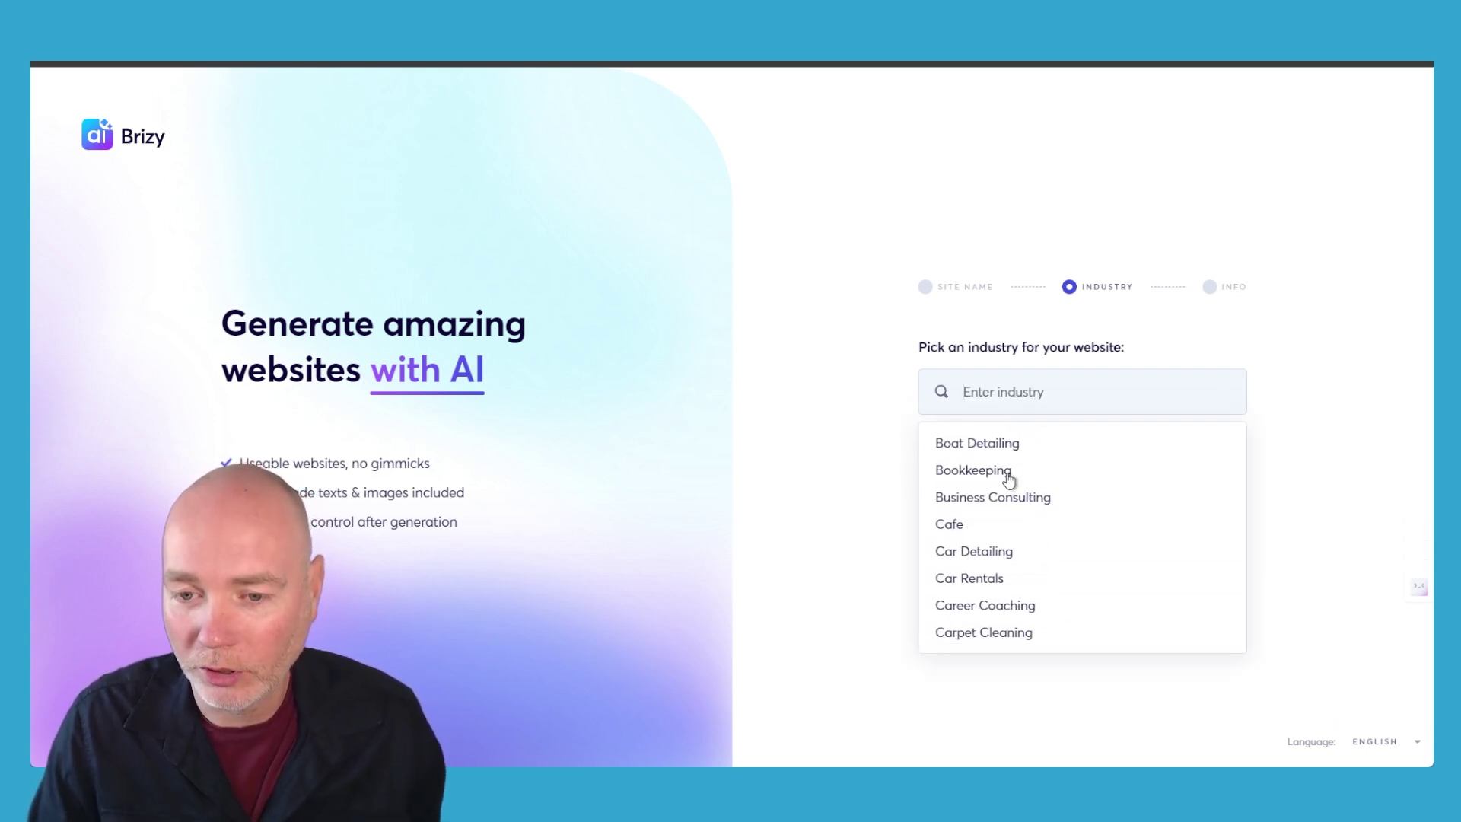
{"action": "scroll", "coordinate": [1008, 477], "scroll_direction": "down", "scroll_amount": 2}
{"action": "scroll", "coordinate": [1008, 479], "scroll_direction": "down", "scroll_amount": 2}
{"action": "type", "text": "con"}
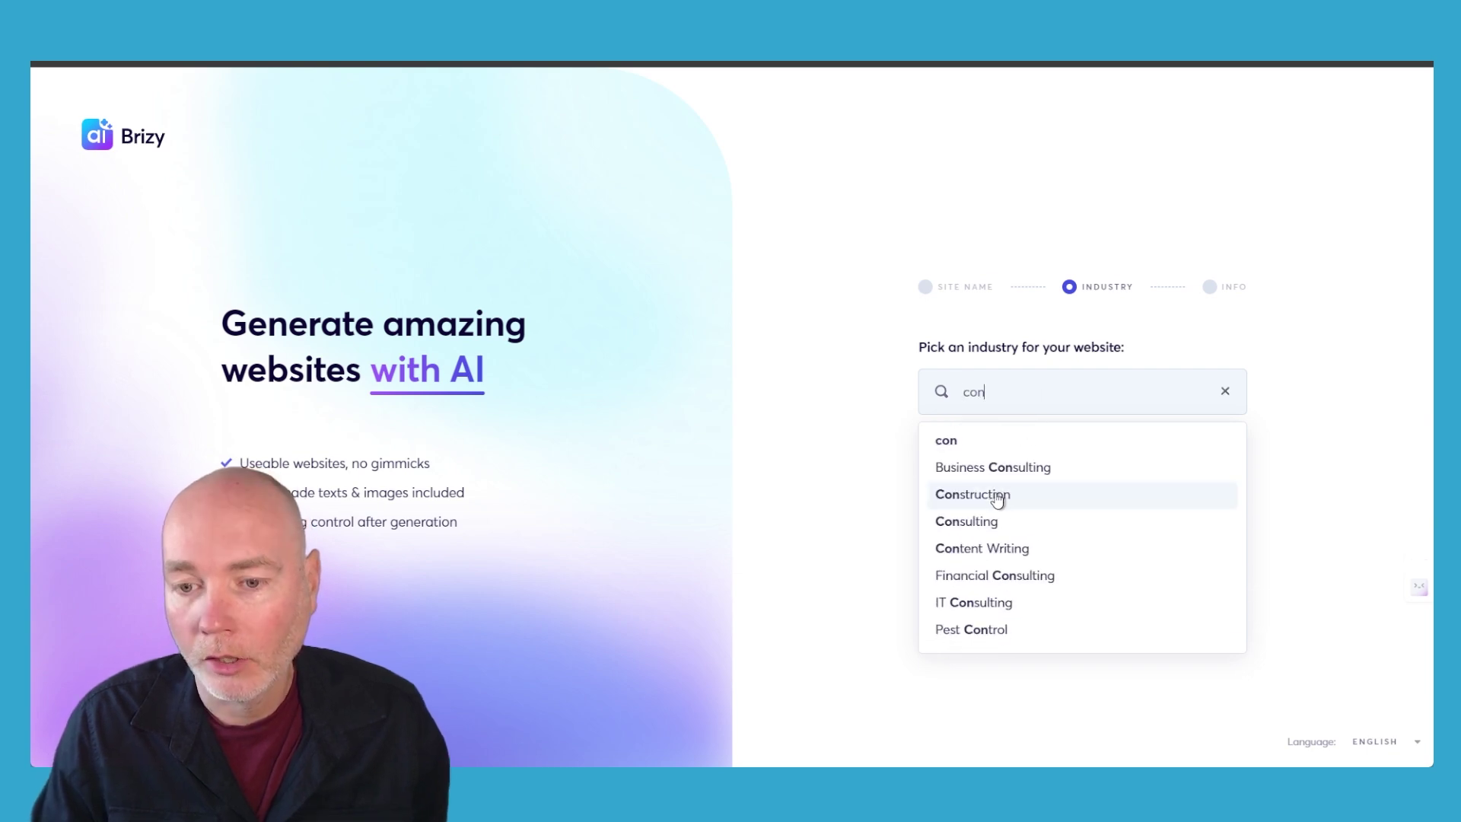
{"action": "left_click", "coordinate": [997, 497]}
{"action": "left_click", "coordinate": [1051, 506]}
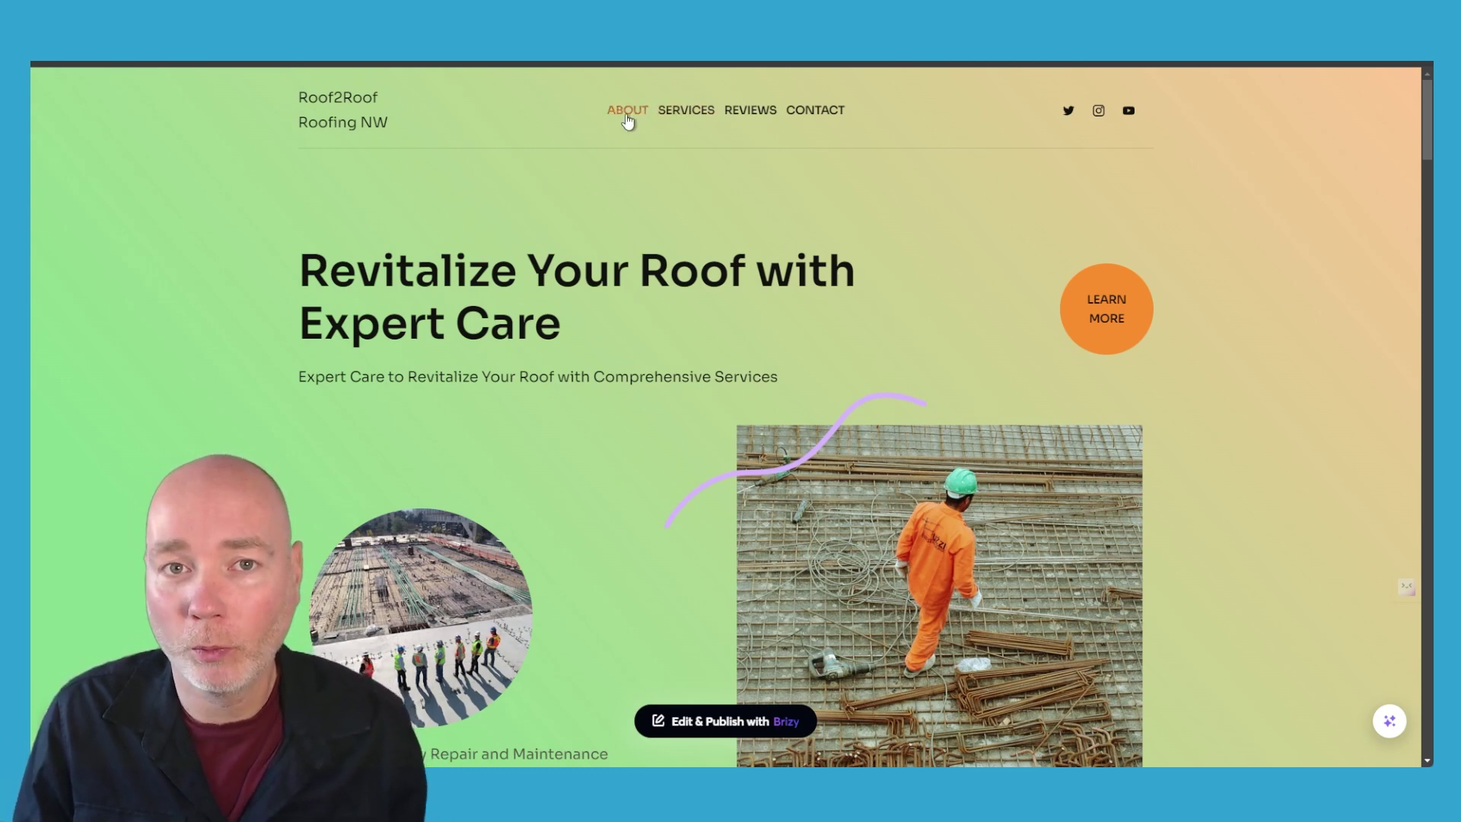
{"action": "scroll", "coordinate": [513, 281], "scroll_direction": "down", "scroll_amount": 5}
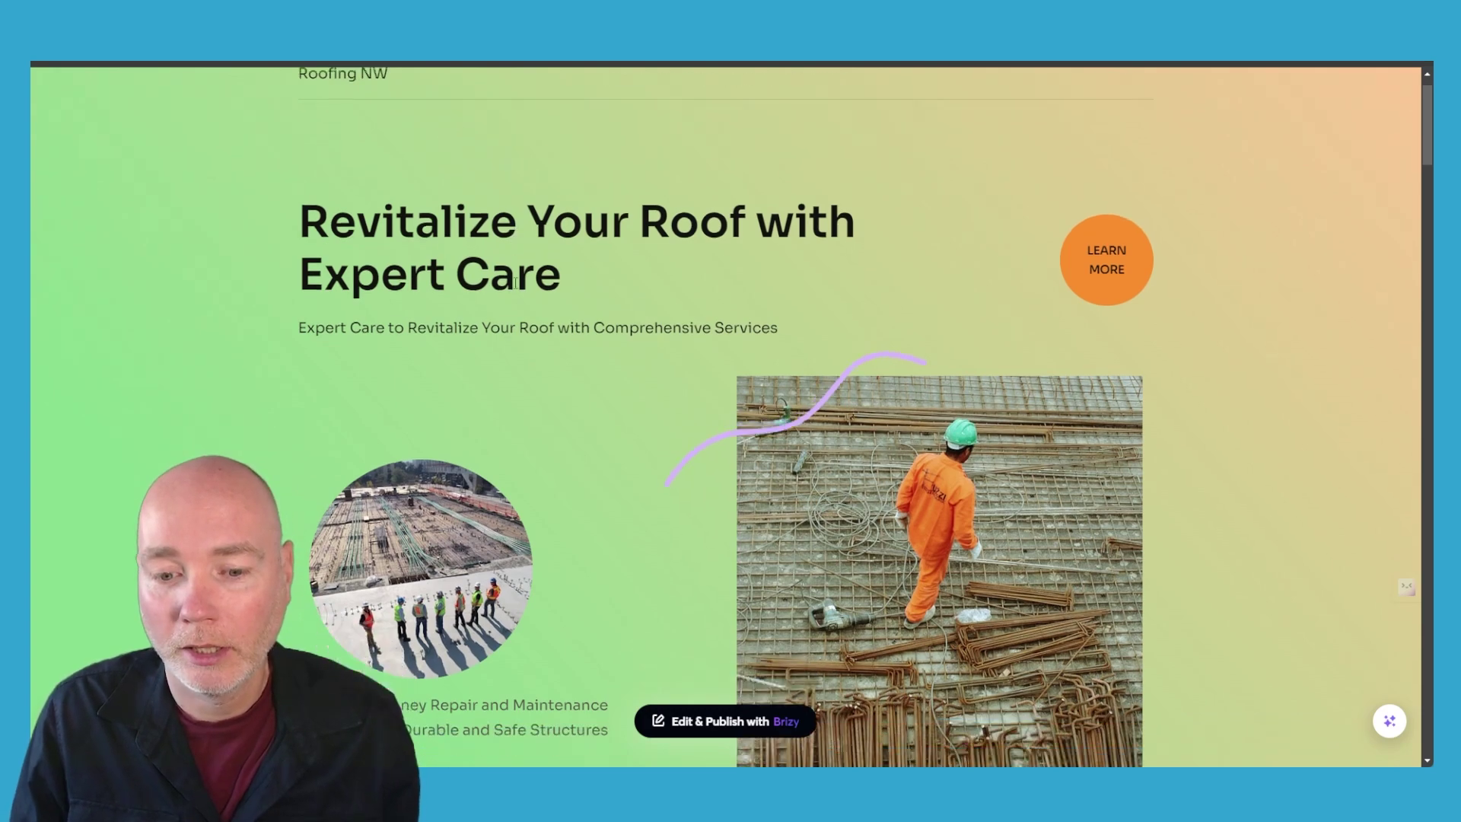
{"action": "scroll", "coordinate": [628, 256], "scroll_direction": "down", "scroll_amount": 7}
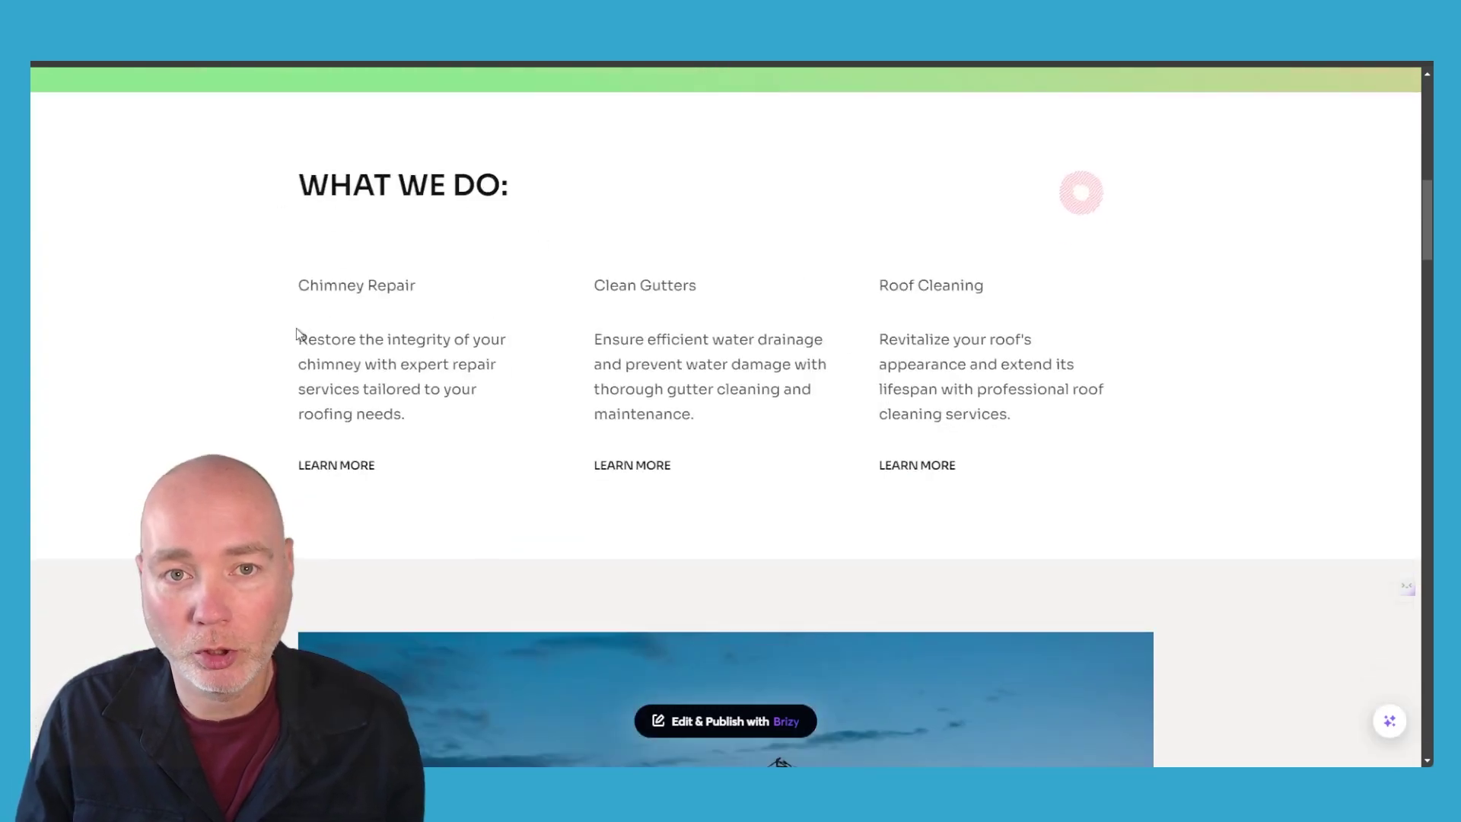
{"action": "scroll", "coordinate": [907, 323], "scroll_direction": "down", "scroll_amount": 9}
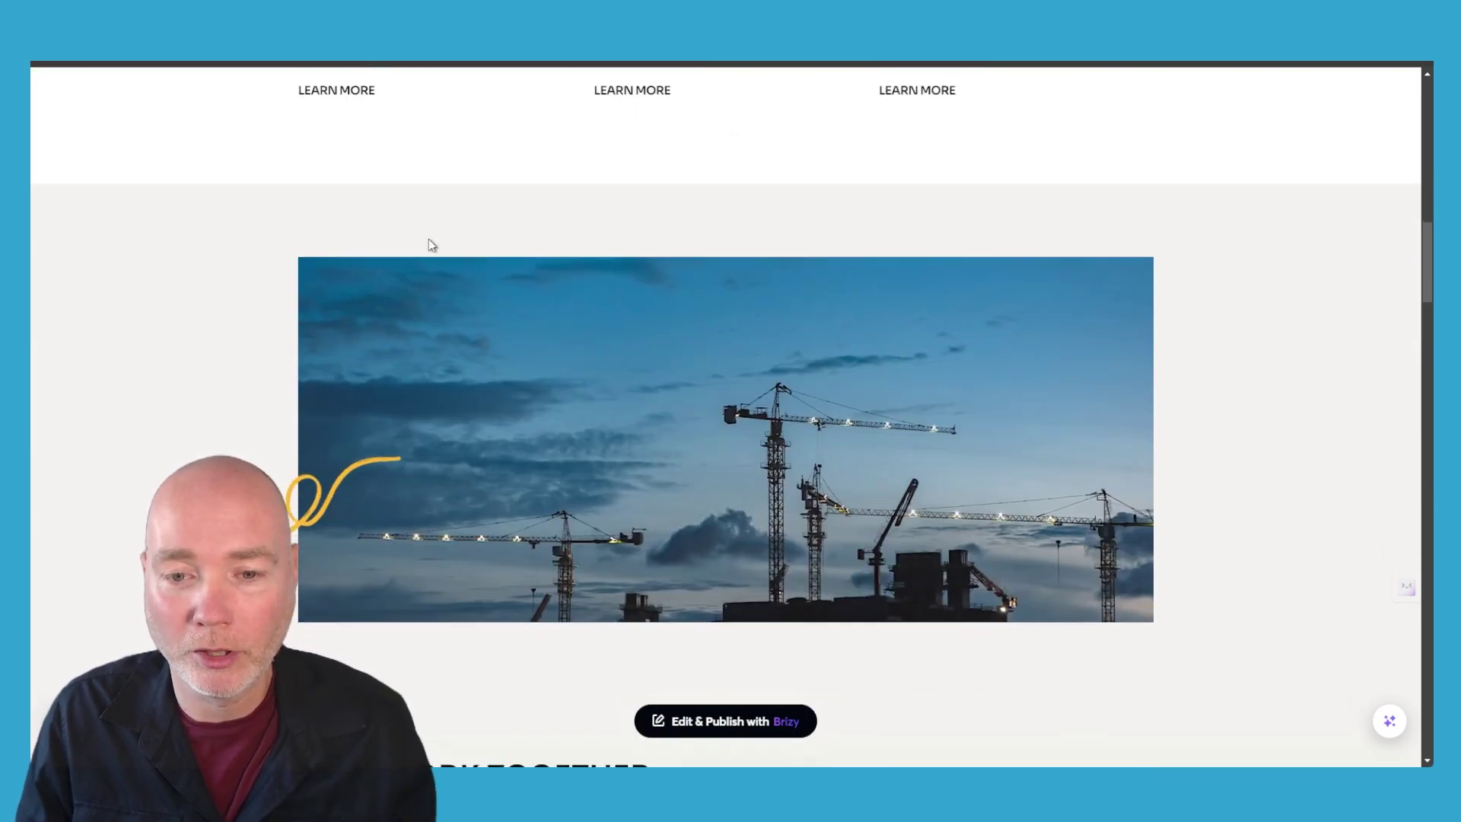
{"action": "scroll", "coordinate": [513, 268], "scroll_direction": "up", "scroll_amount": 1}
{"action": "scroll", "coordinate": [513, 267], "scroll_direction": "down", "scroll_amount": 7}
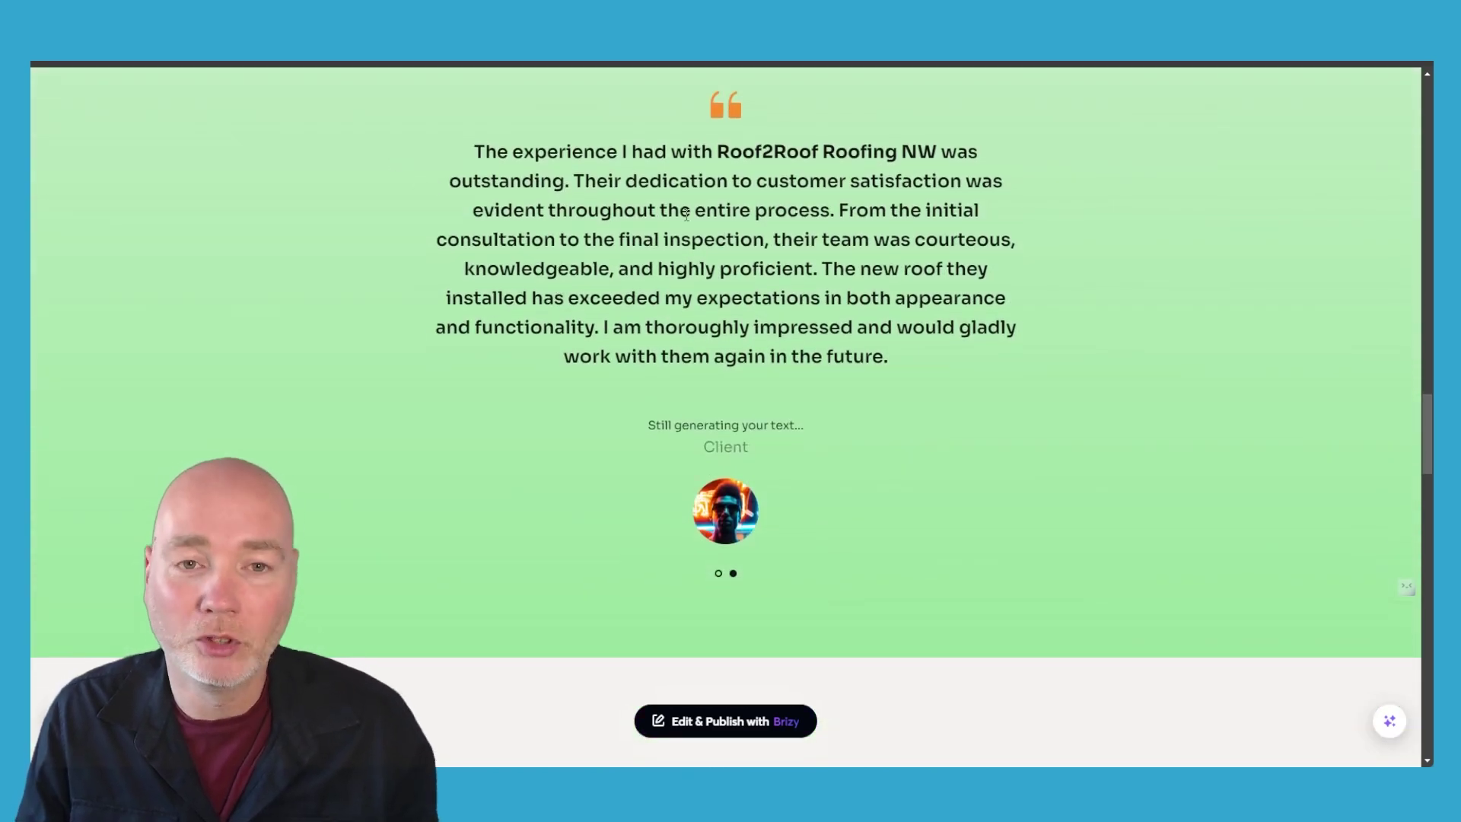
{"action": "scroll", "coordinate": [687, 249], "scroll_direction": "up", "scroll_amount": 2}
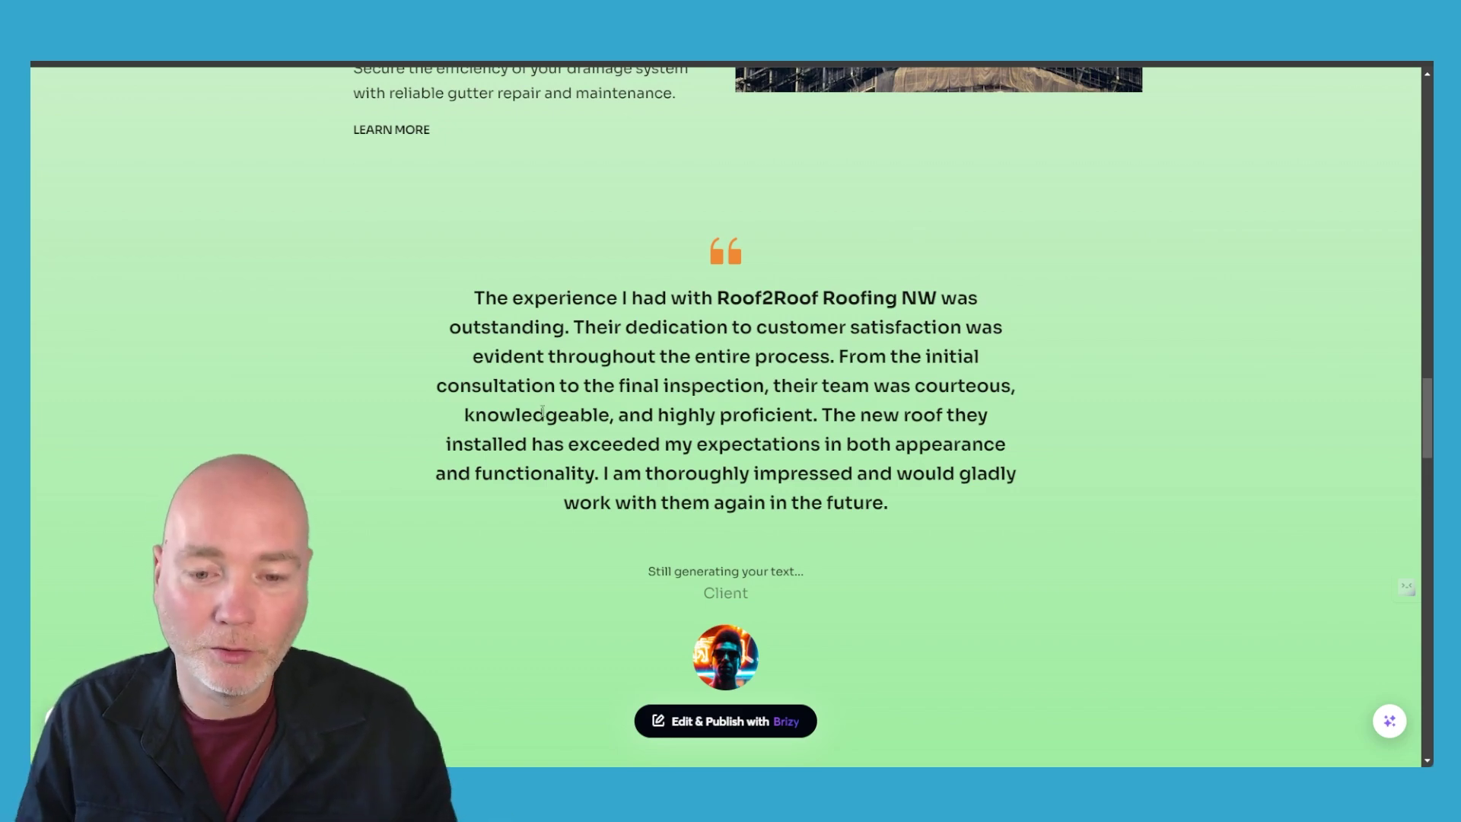
{"action": "scroll", "coordinate": [478, 402], "scroll_direction": "down", "scroll_amount": 14}
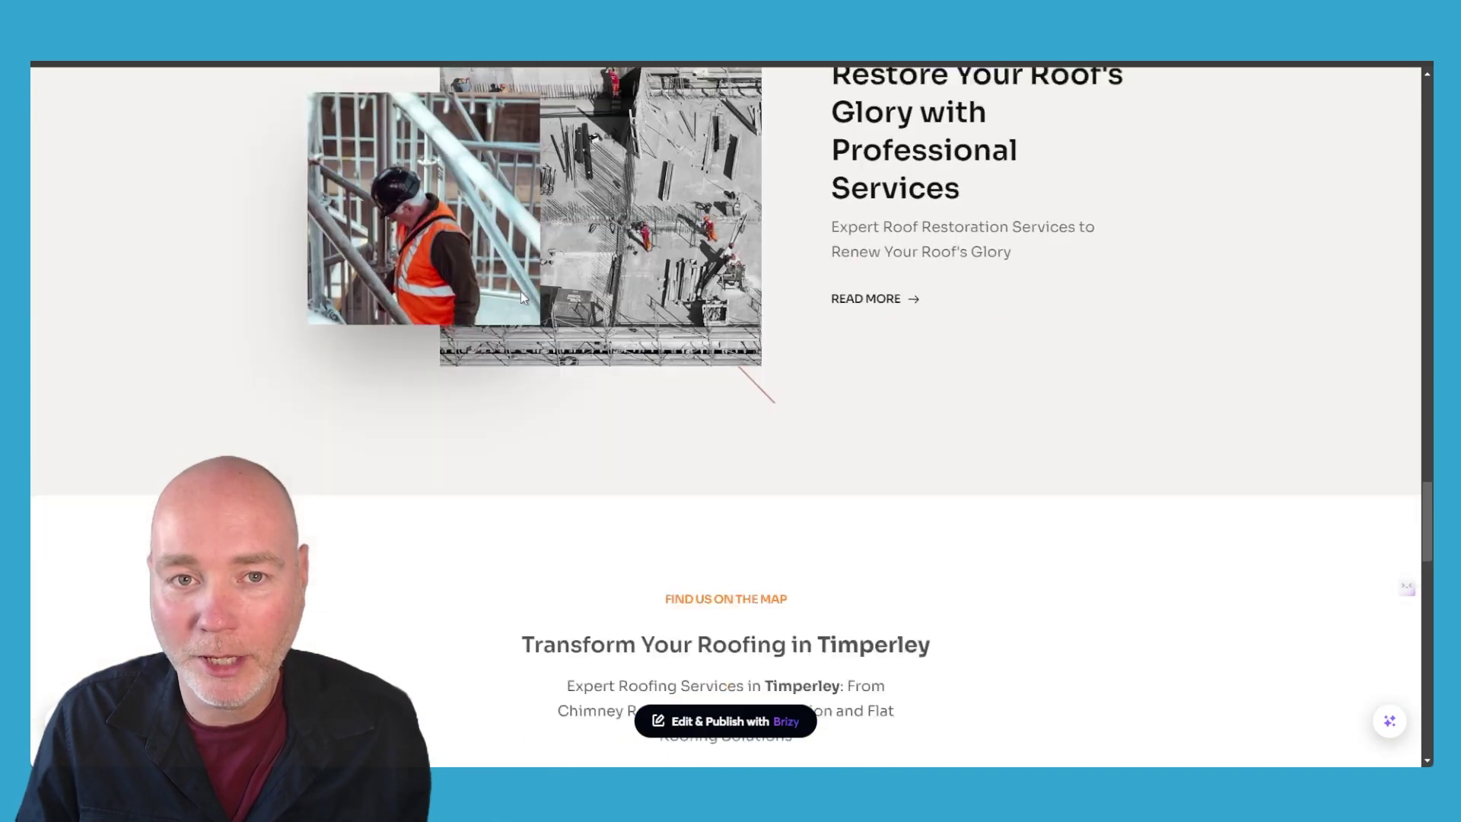
{"action": "scroll", "coordinate": [524, 296], "scroll_direction": "down", "scroll_amount": 7}
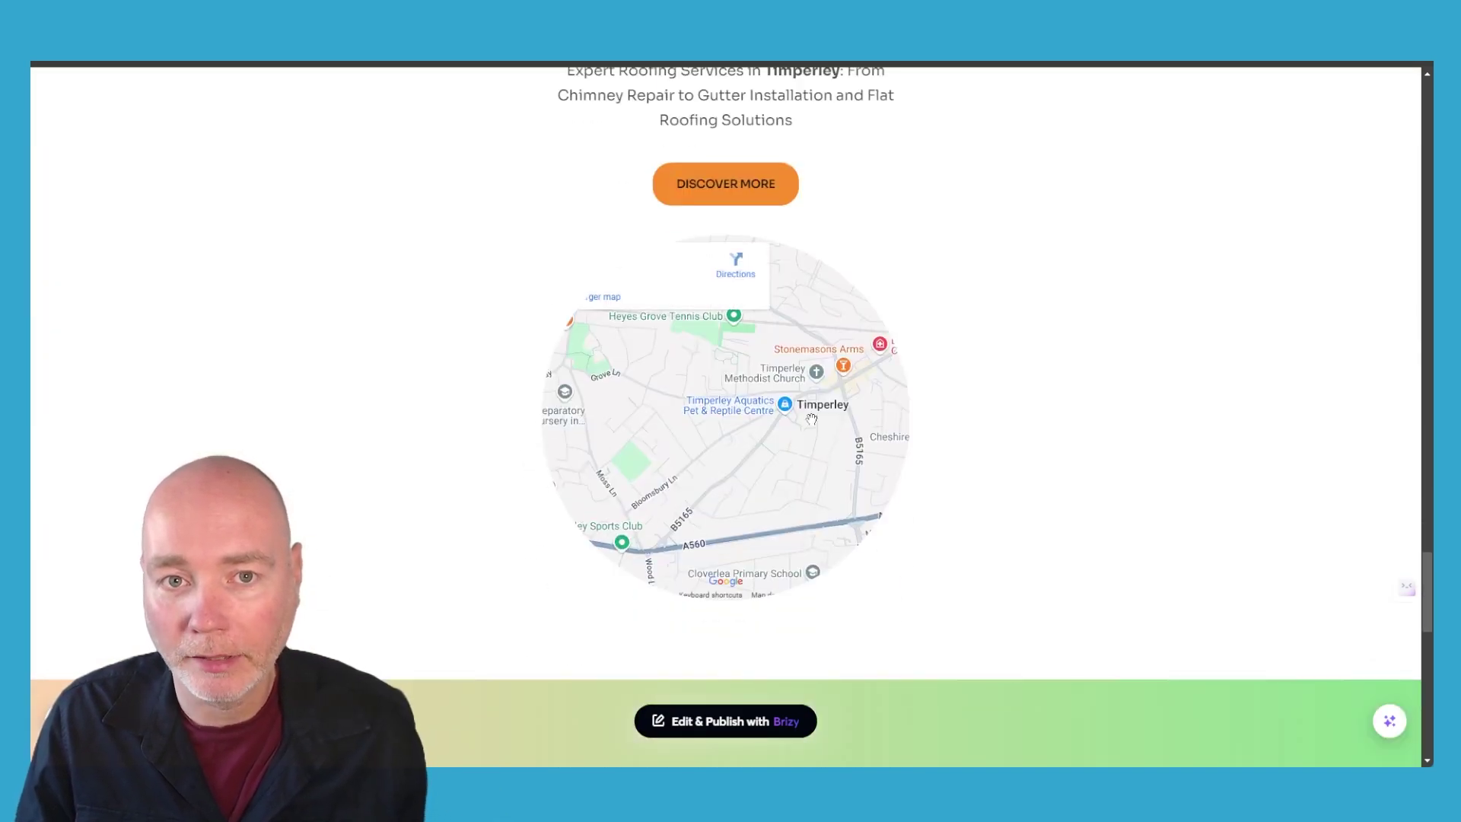
{"action": "scroll", "coordinate": [584, 368], "scroll_direction": "down", "scroll_amount": 11}
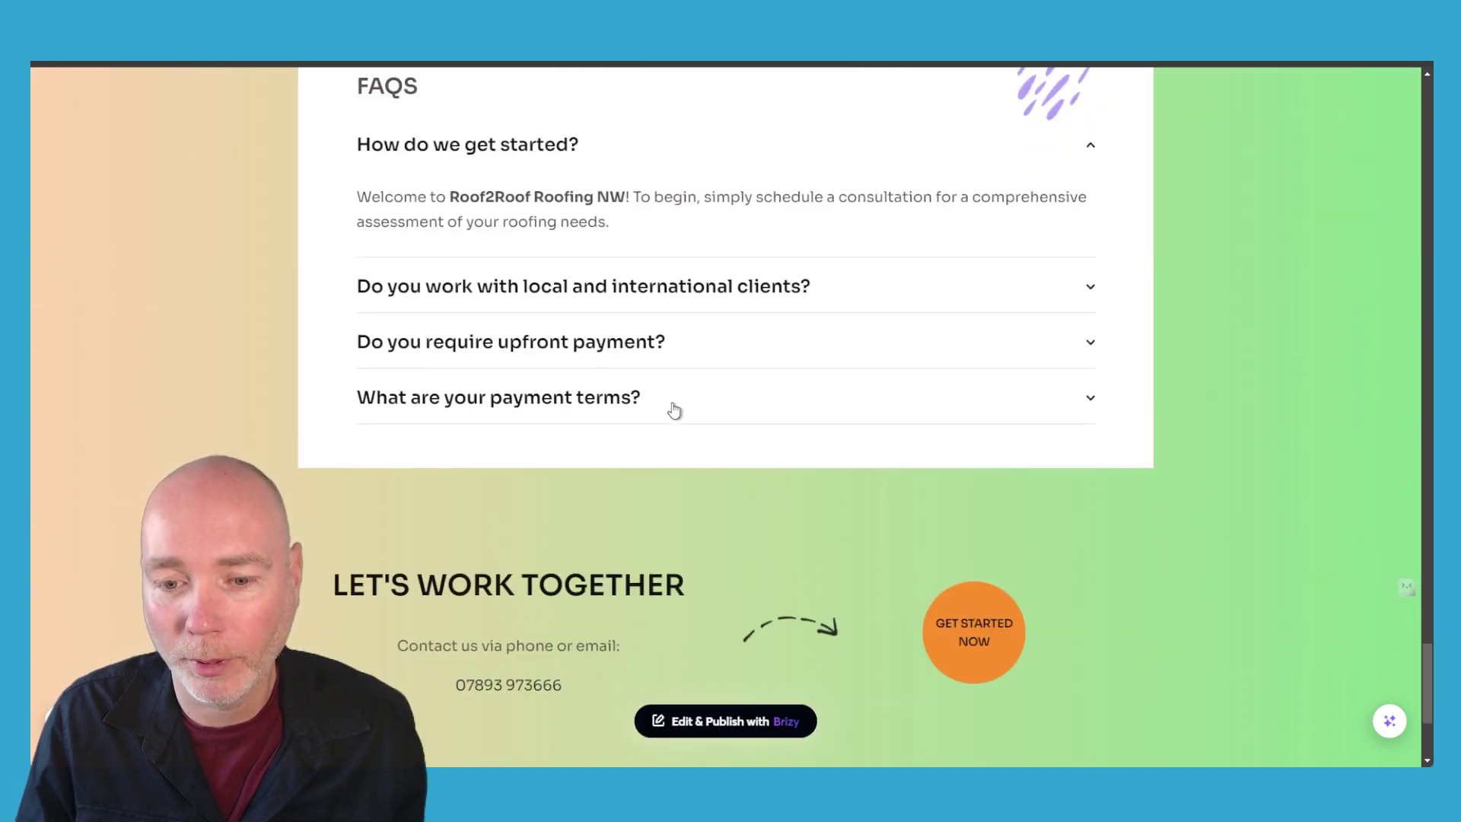
{"action": "left_click", "coordinate": [1279, 712]}
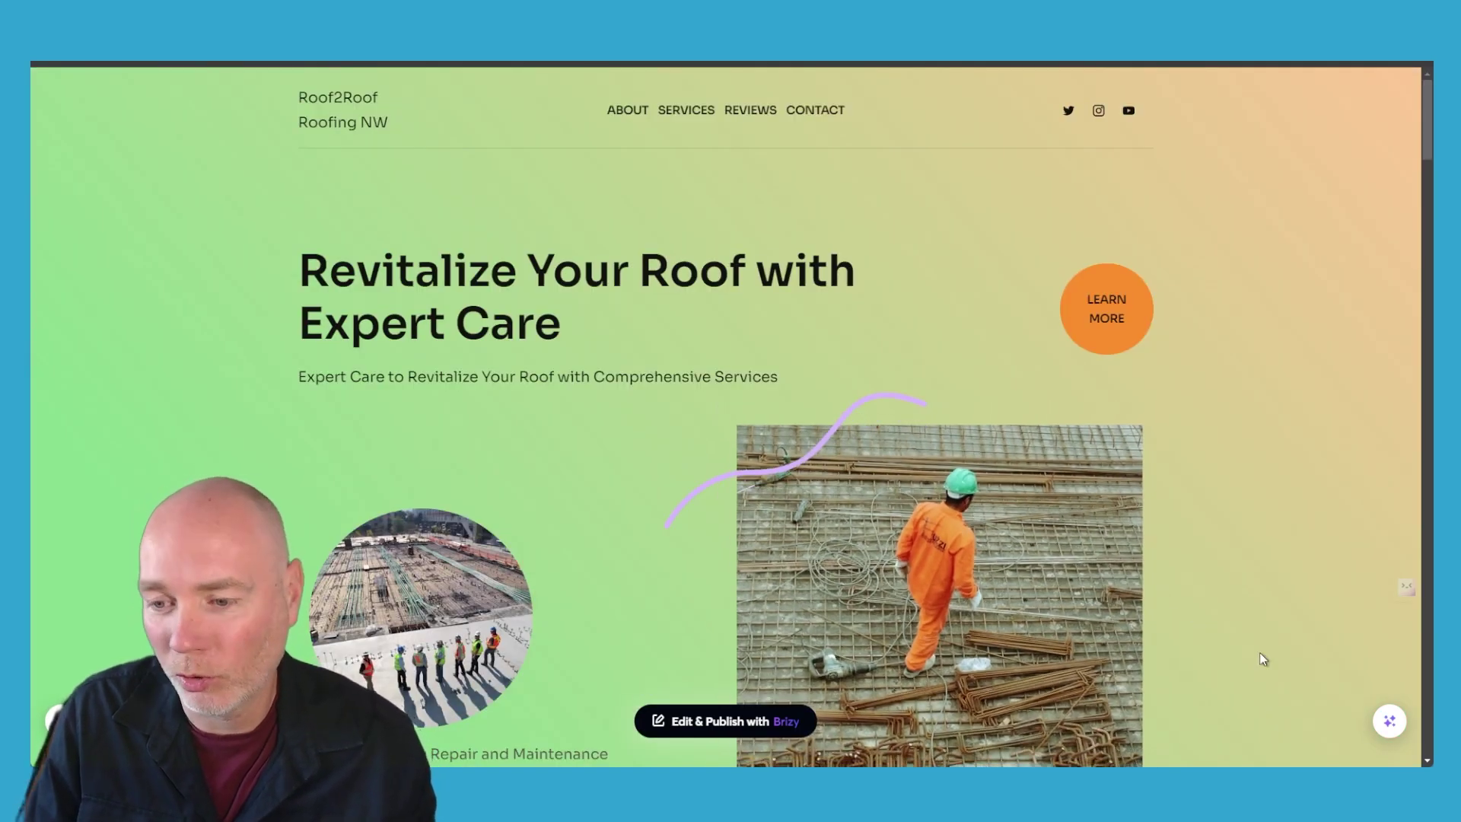
Step: Regenerate the entire page from the AI sparkle options and scroll through the new dark design
{"action": "left_click", "coordinate": [1389, 721]}
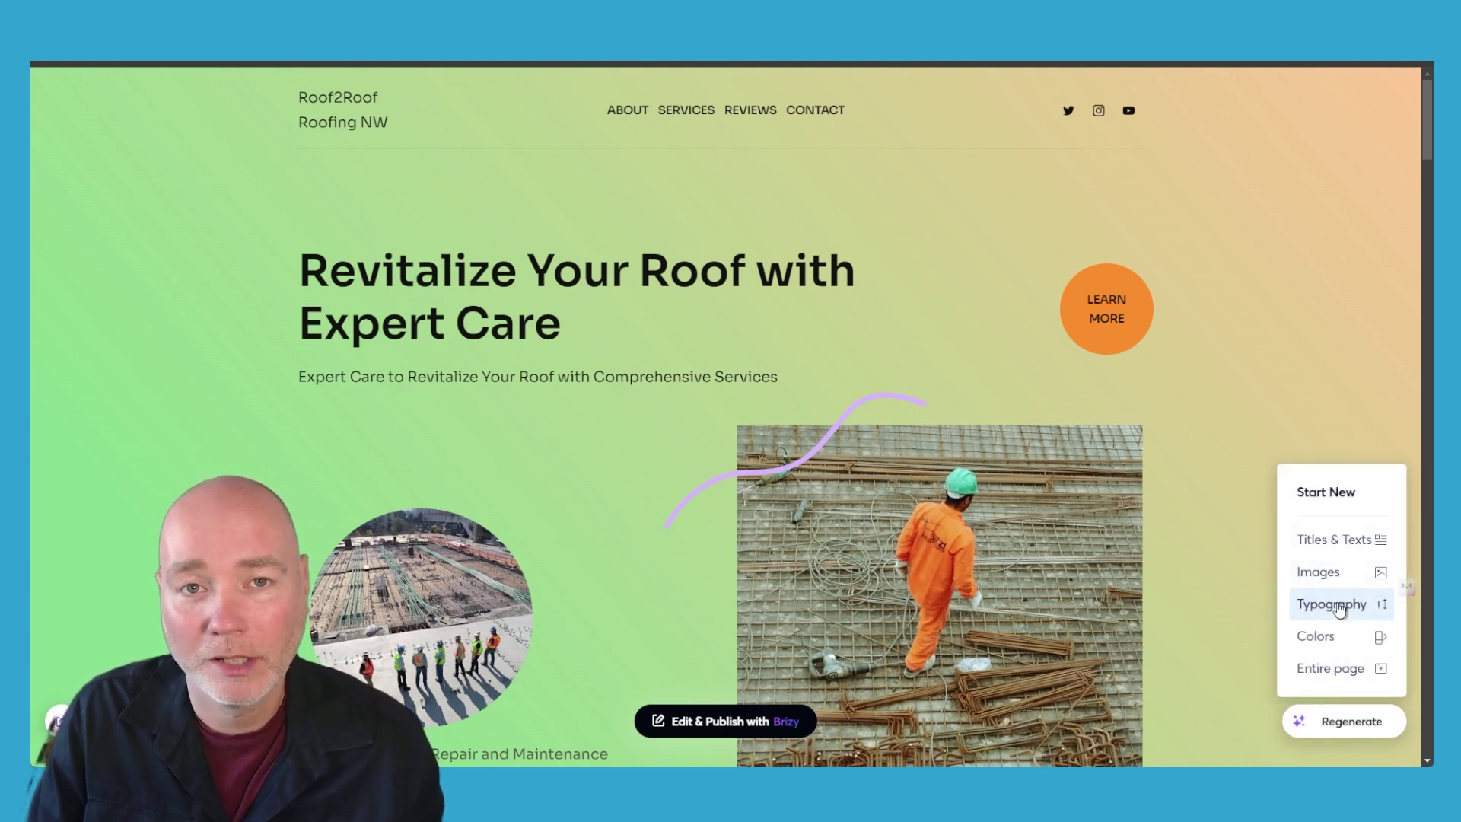
{"action": "left_click", "coordinate": [1338, 669]}
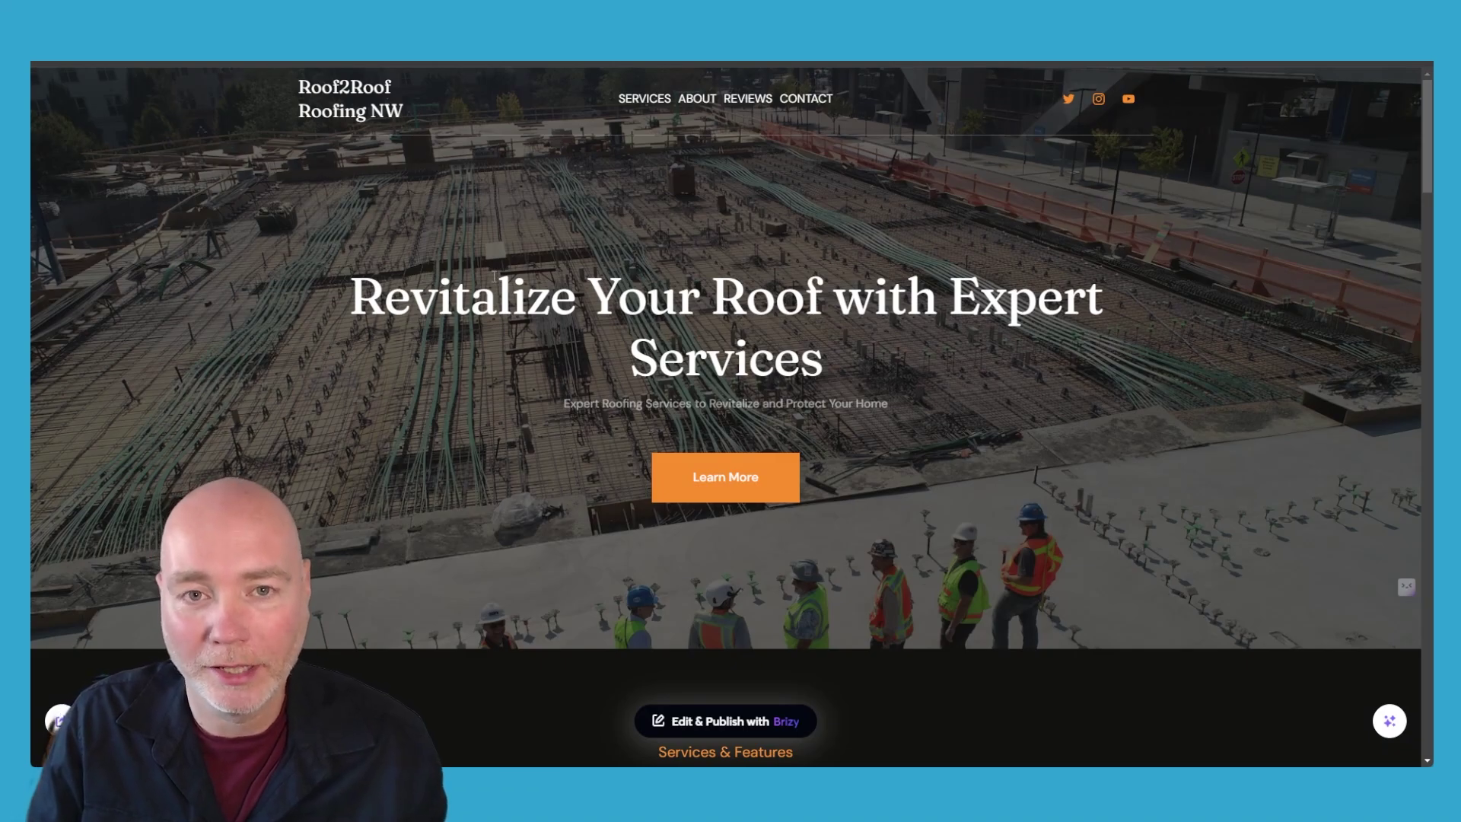
{"action": "scroll", "coordinate": [486, 269], "scroll_direction": "down", "scroll_amount": 8}
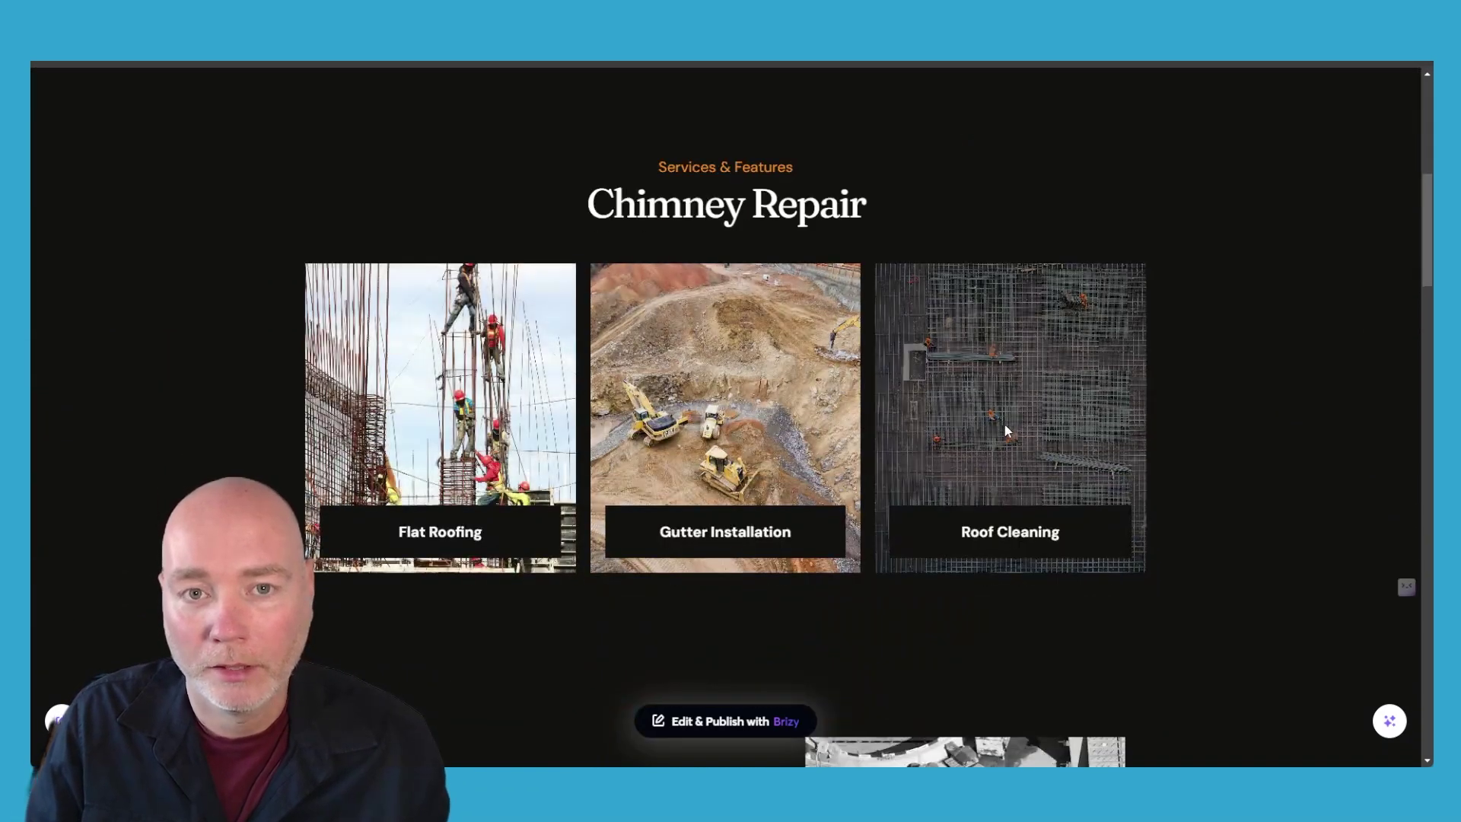
{"action": "scroll", "coordinate": [1003, 422], "scroll_direction": "down", "scroll_amount": 12}
{"action": "scroll", "coordinate": [575, 386], "scroll_direction": "down", "scroll_amount": 12}
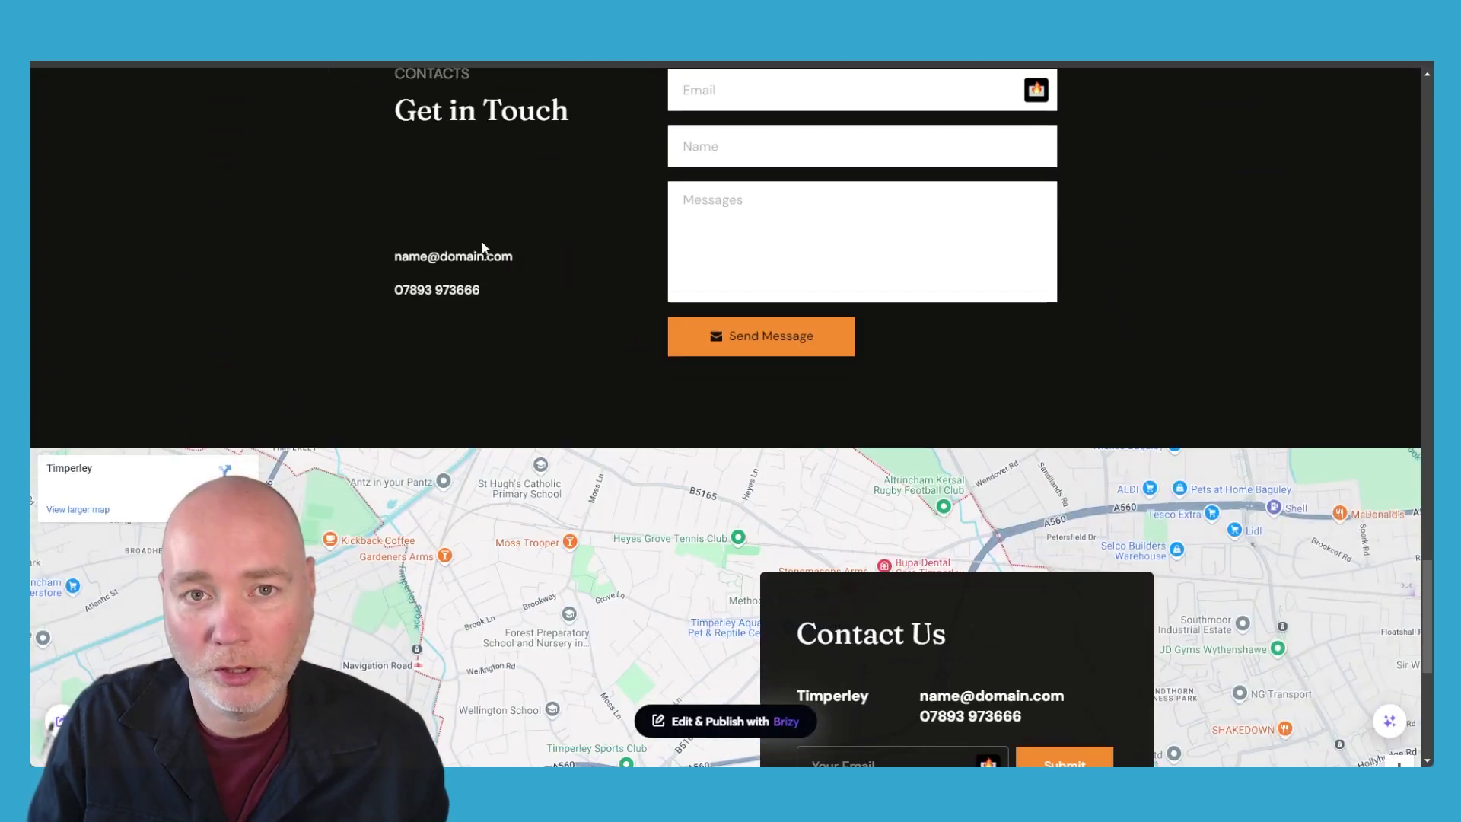
{"action": "scroll", "coordinate": [787, 180], "scroll_direction": "down", "scroll_amount": 6}
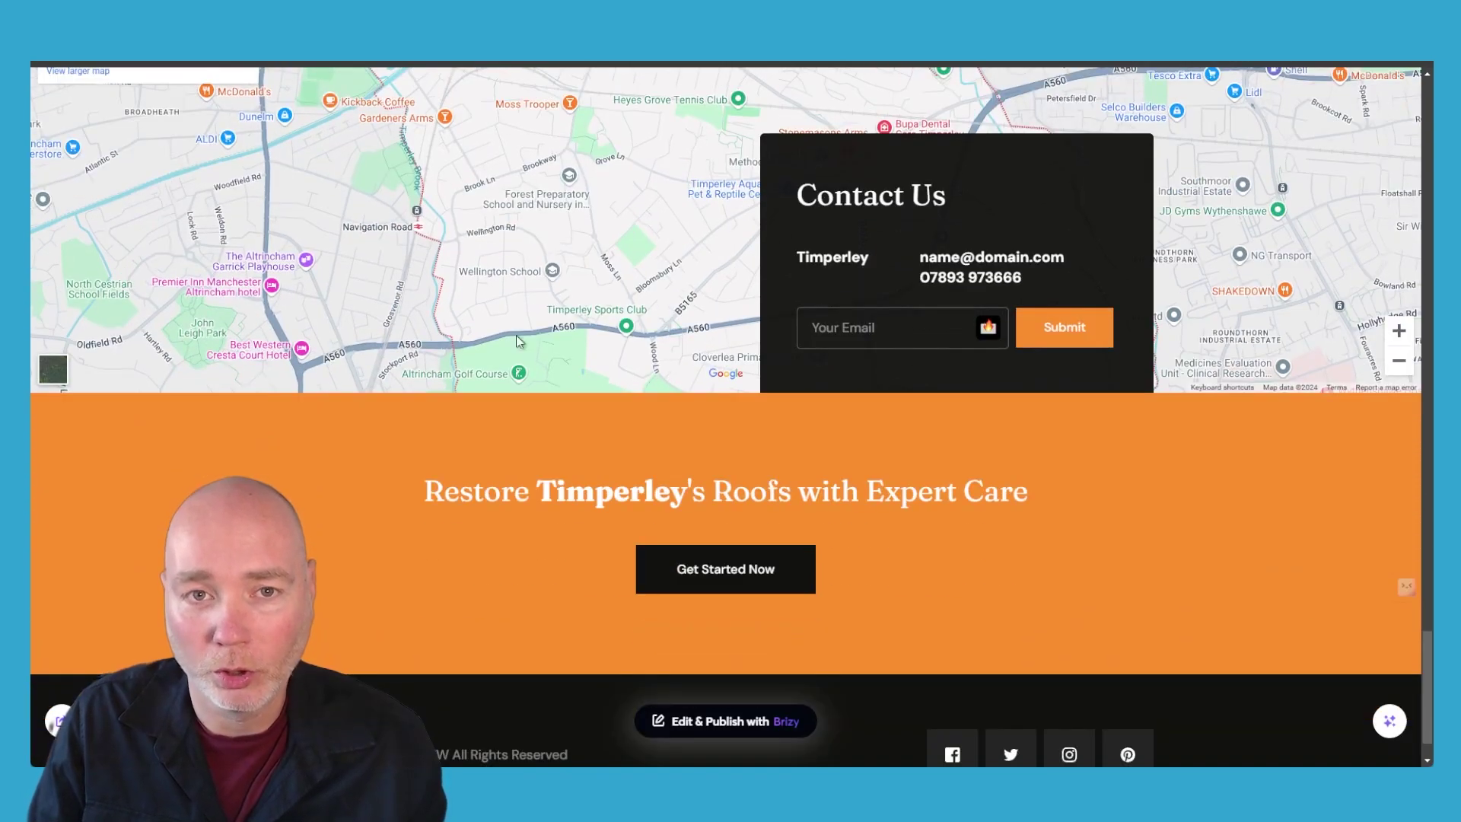
{"action": "scroll", "coordinate": [713, 540], "scroll_direction": "down", "scroll_amount": 1}
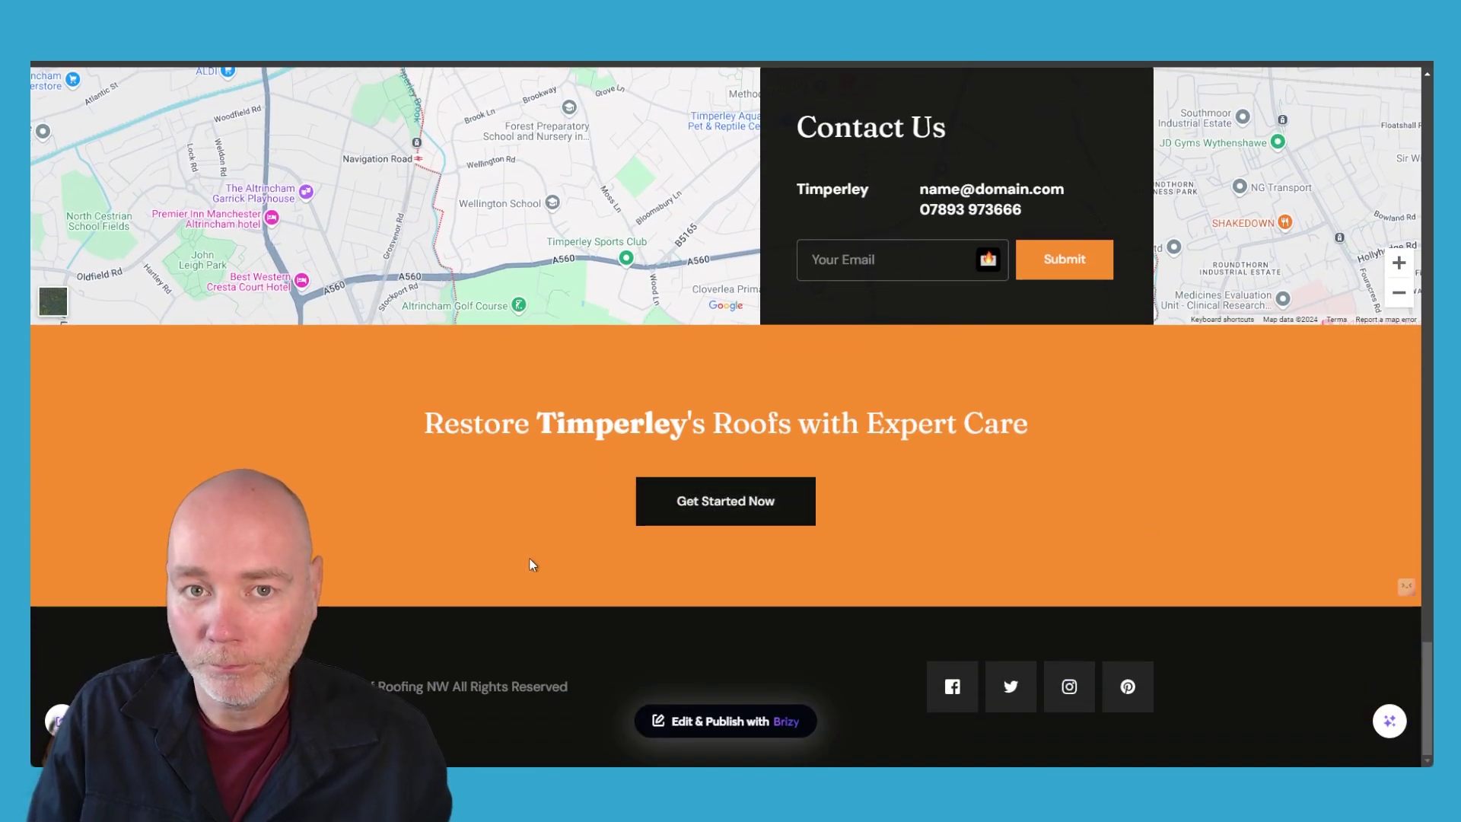
{"action": "scroll", "coordinate": [1157, 615], "scroll_direction": "up", "scroll_amount": 20}
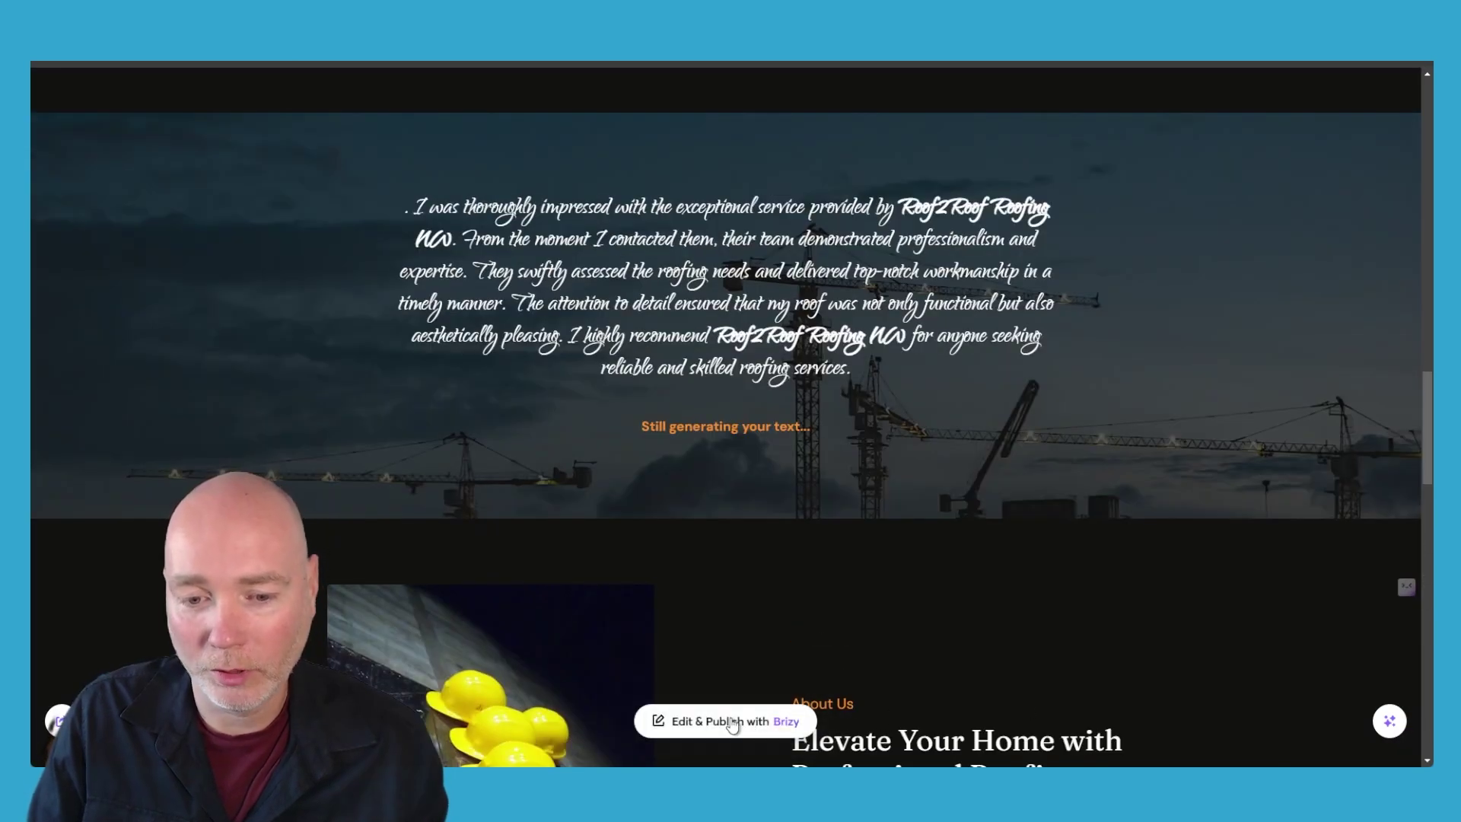
Step: Create the editable project with Edit & Publish with Brizy and scroll through the page in the editor
{"action": "left_click", "coordinate": [759, 719]}
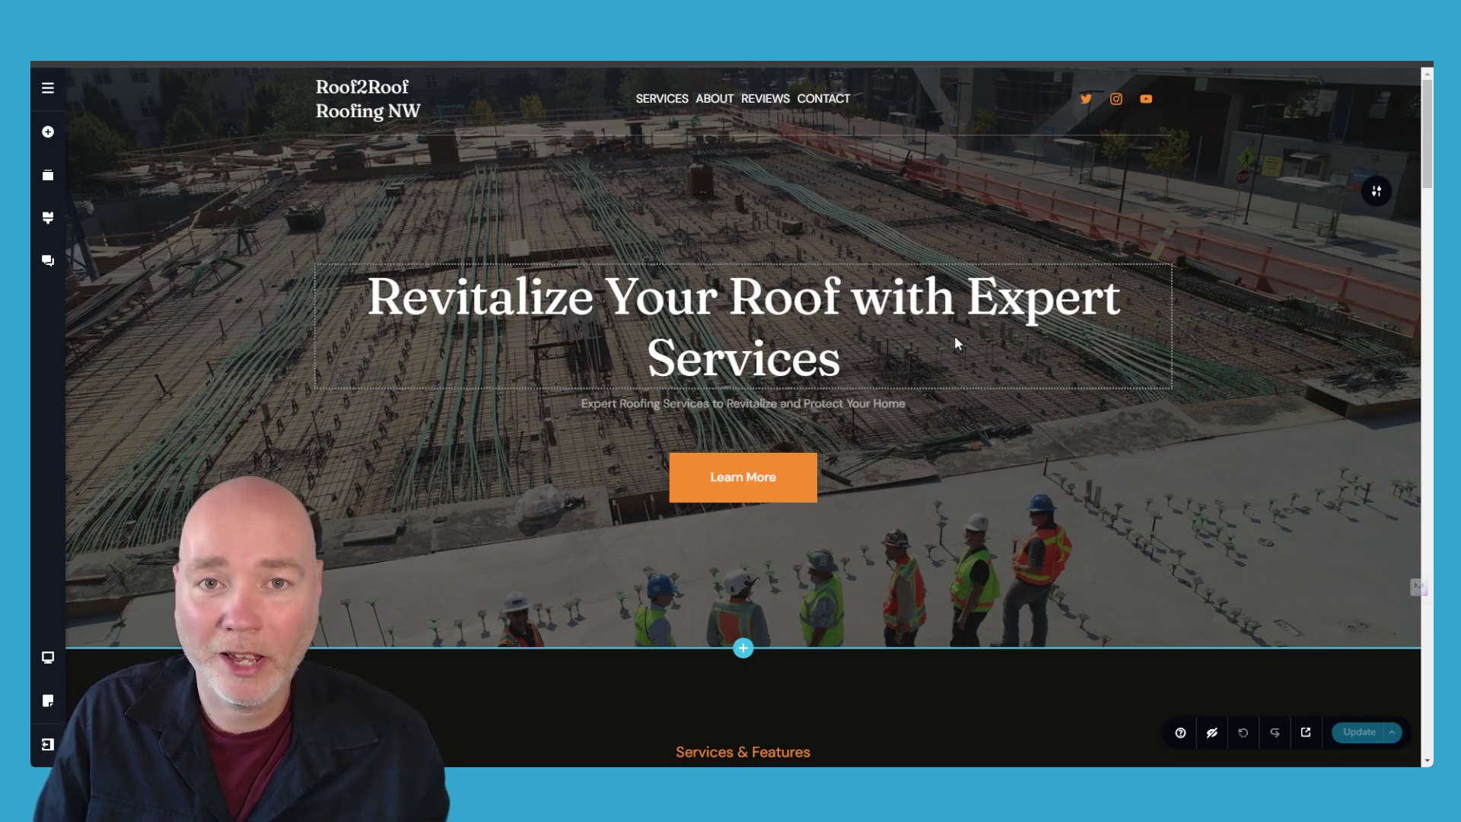
{"action": "scroll", "coordinate": [729, 313], "scroll_direction": "down", "scroll_amount": 15}
{"action": "scroll", "coordinate": [761, 283], "scroll_direction": "down", "scroll_amount": 15}
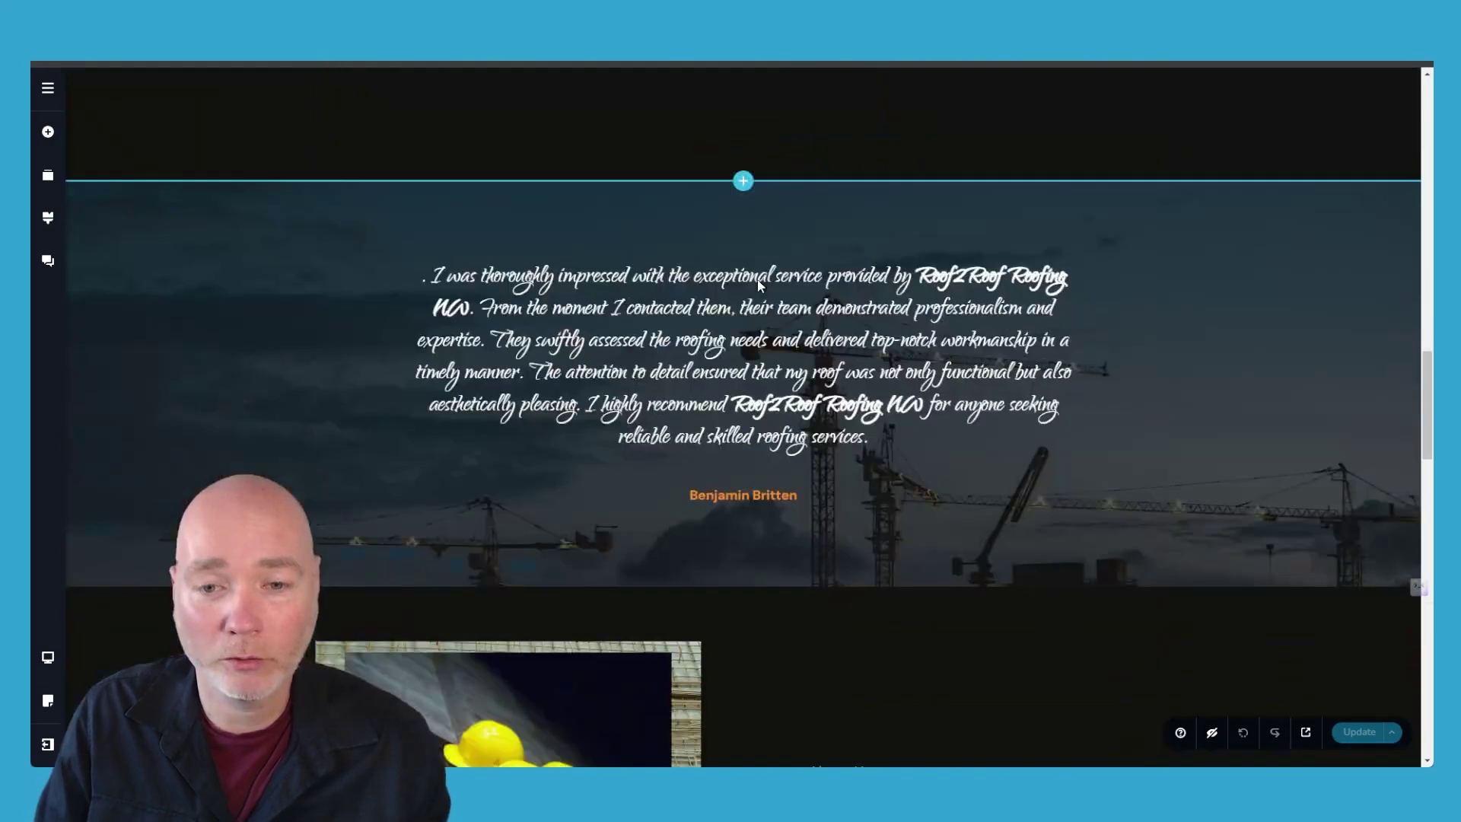
{"action": "scroll", "coordinate": [808, 300], "scroll_direction": "up", "scroll_amount": 15}
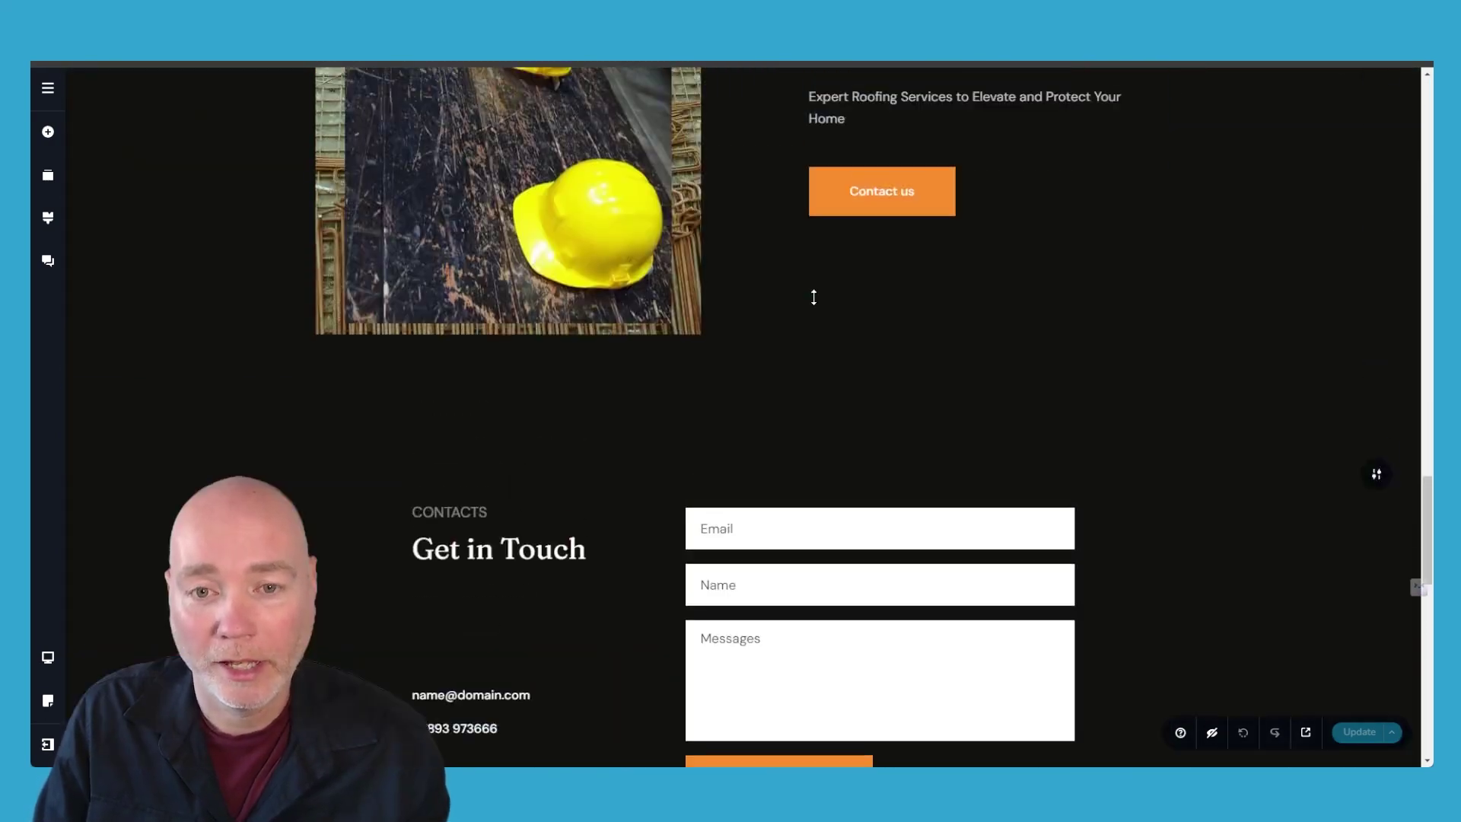
{"action": "scroll", "coordinate": [967, 333], "scroll_direction": "up", "scroll_amount": 10}
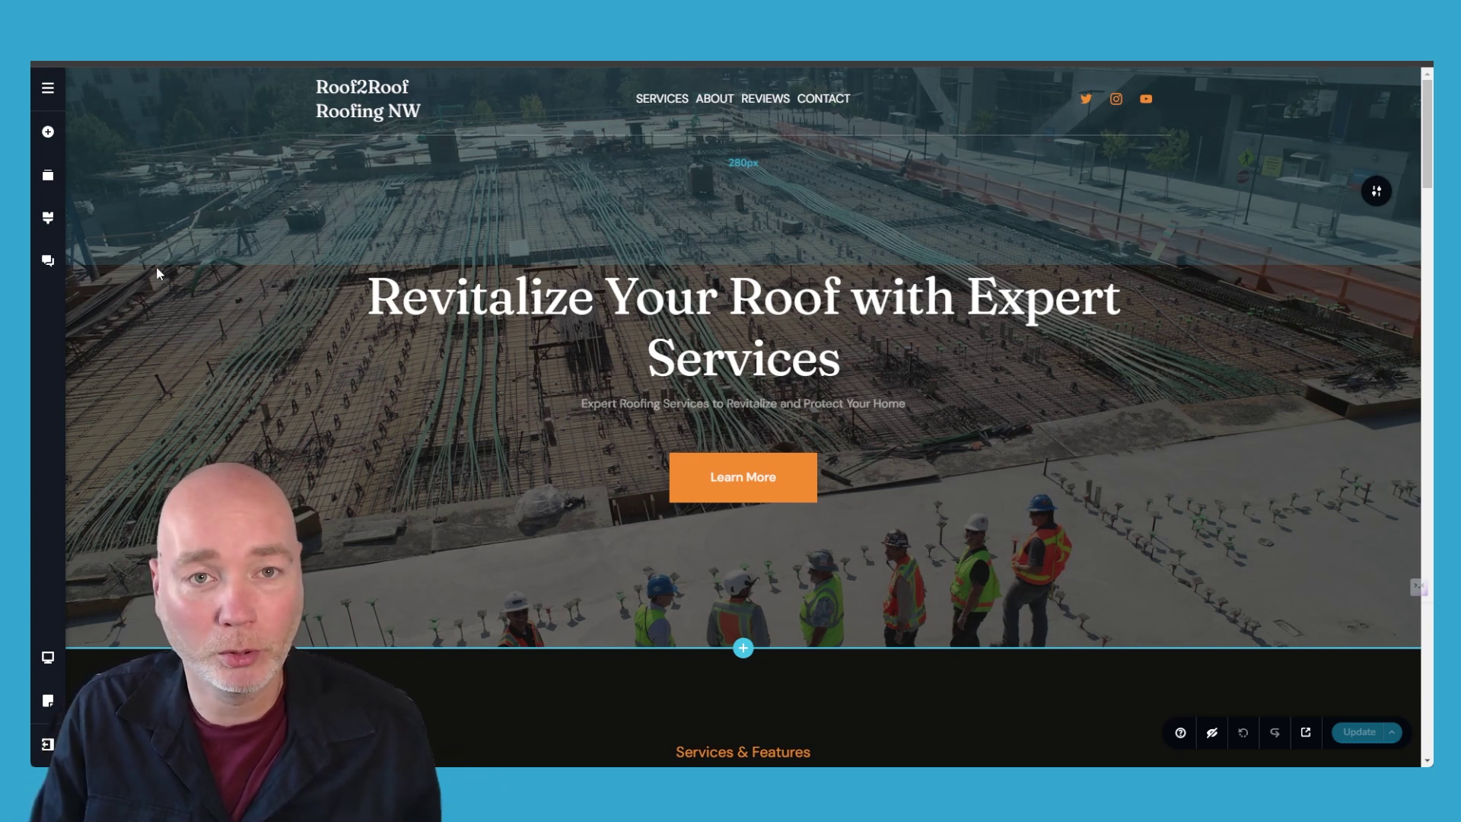
Step: Browse the site's Pages, All Posts, Stories, Popups & Alerts and Users lists
{"action": "left_click", "coordinate": [49, 90]}
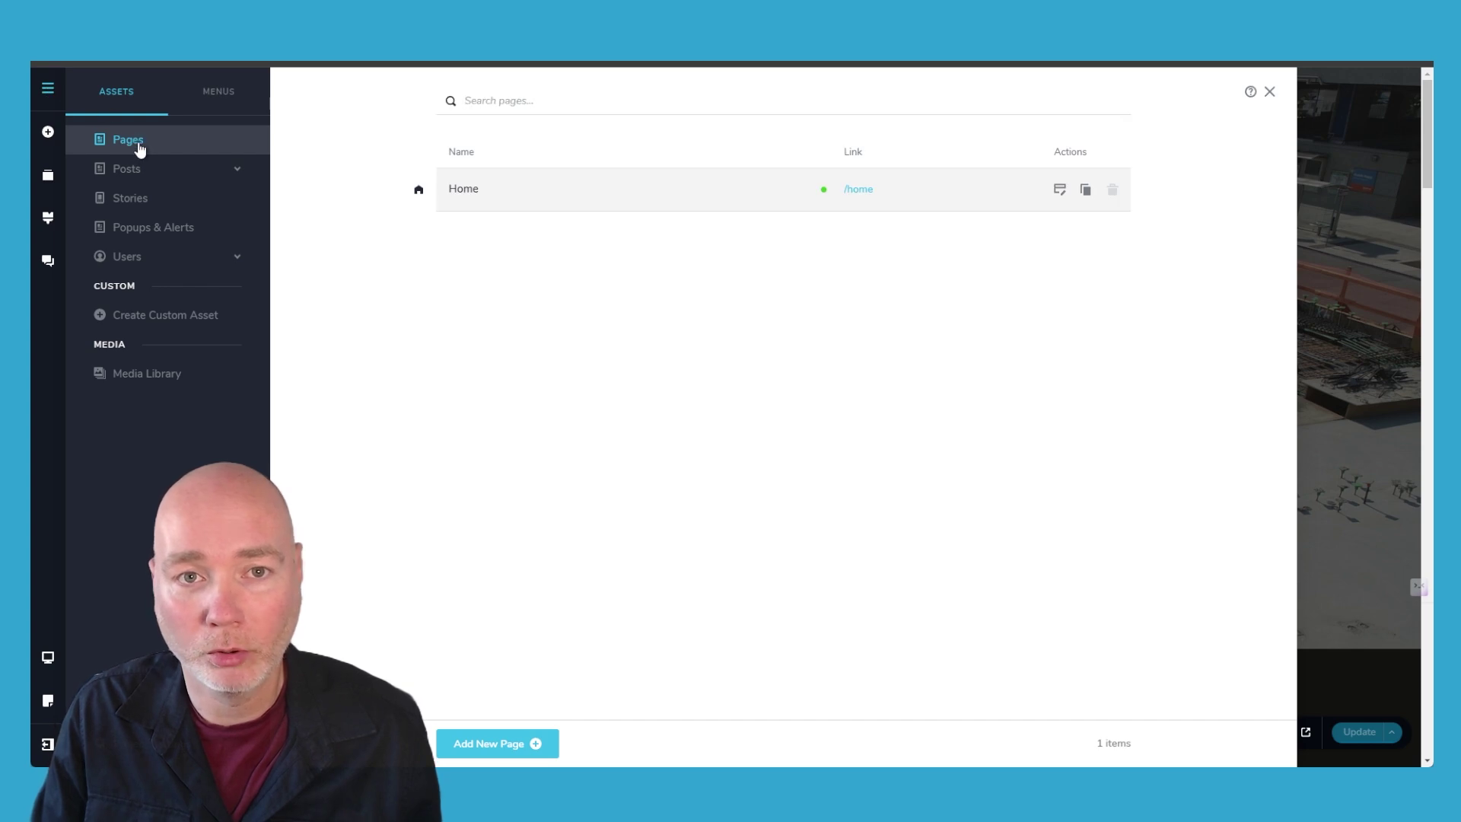
{"action": "left_click", "coordinate": [126, 169]}
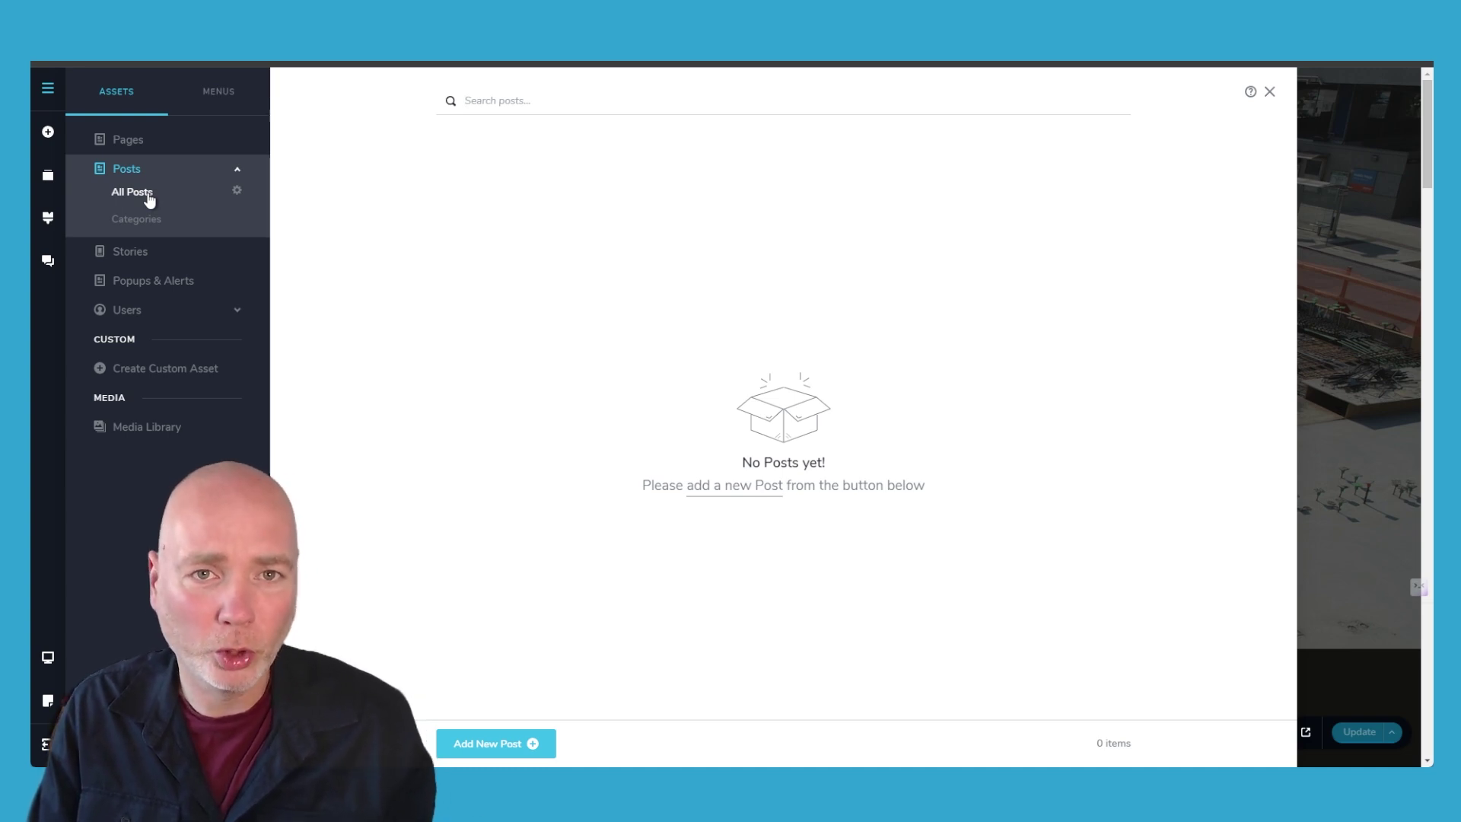
{"action": "left_click", "coordinate": [145, 259]}
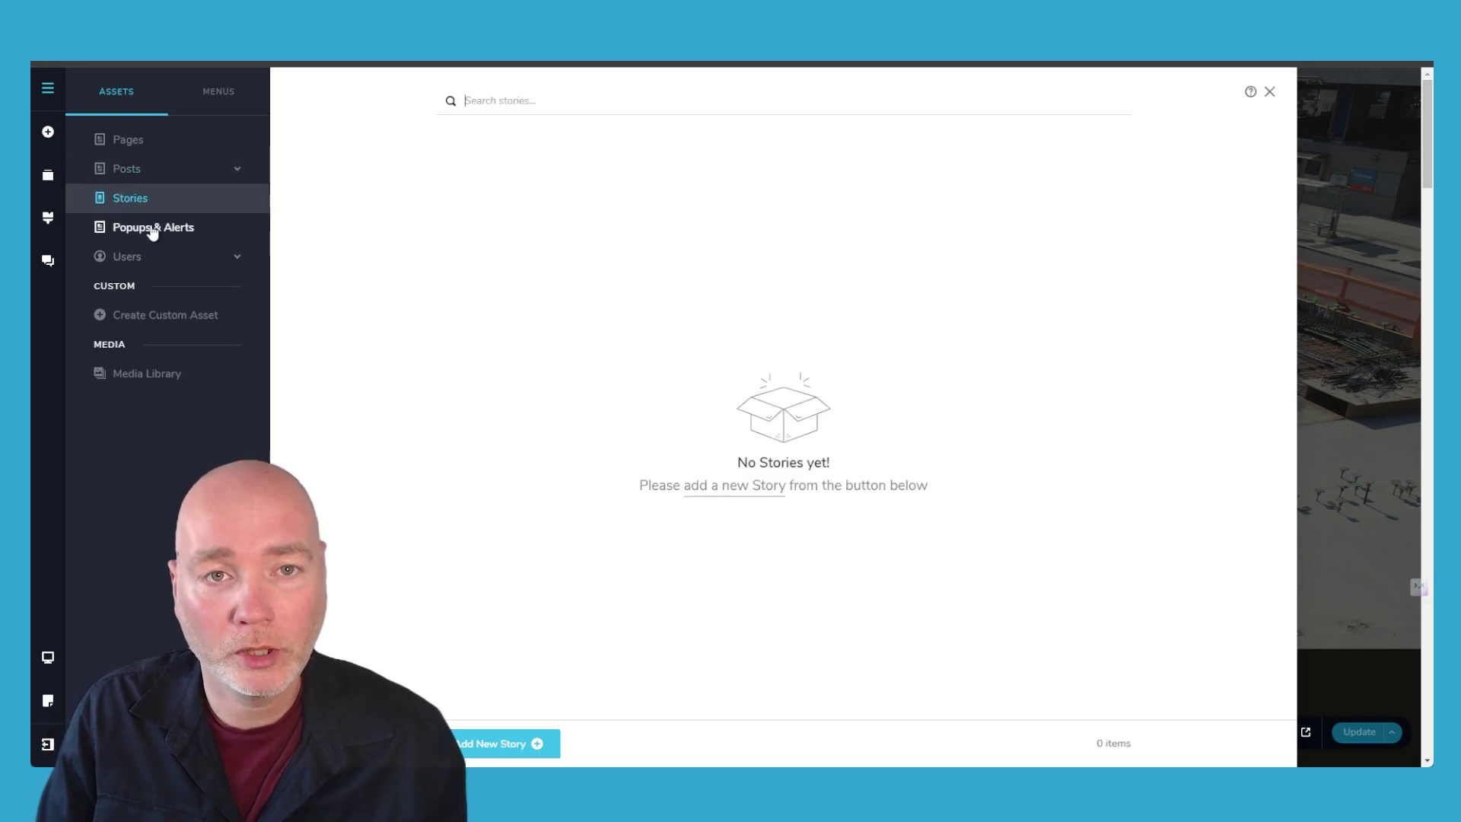
{"action": "left_click", "coordinate": [150, 229]}
{"action": "left_click", "coordinate": [141, 263]}
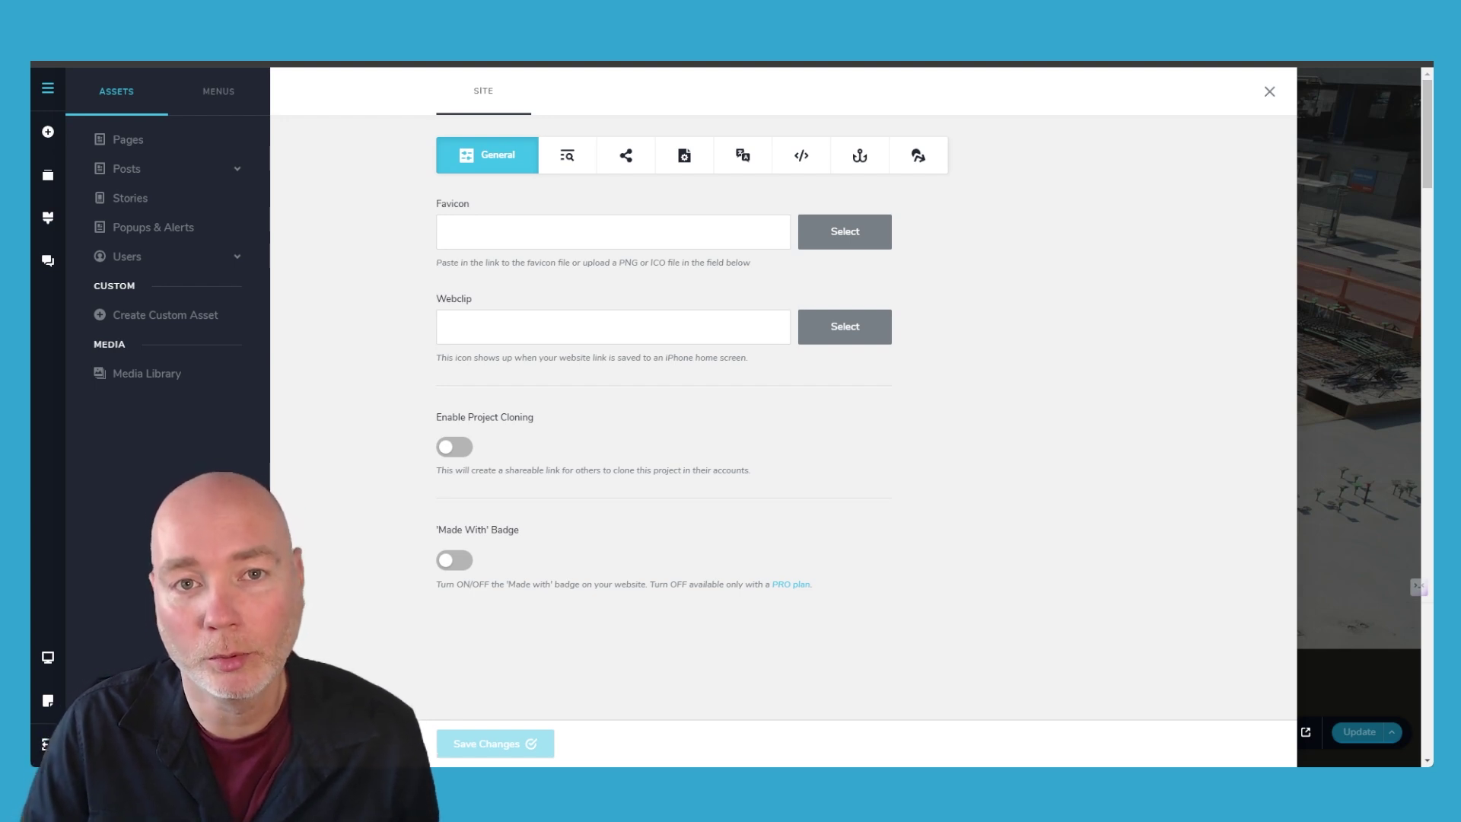
Step: Look through the SEO, Social Sharing, System Pages and Translation site settings
{"action": "left_click", "coordinate": [576, 165]}
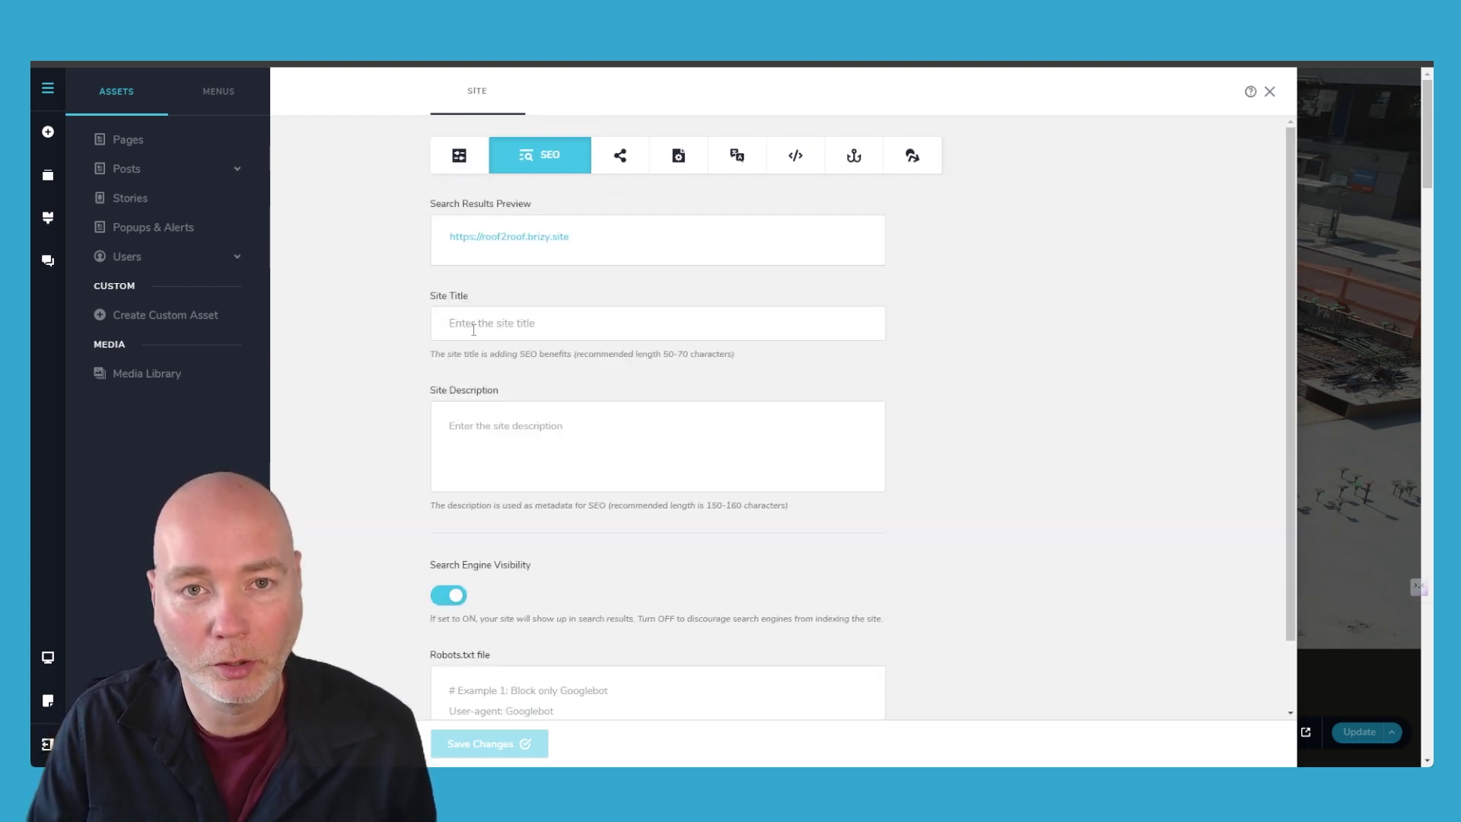
{"action": "scroll", "coordinate": [494, 324], "scroll_direction": "down", "scroll_amount": 1}
{"action": "scroll", "coordinate": [594, 535], "scroll_direction": "up", "scroll_amount": 1}
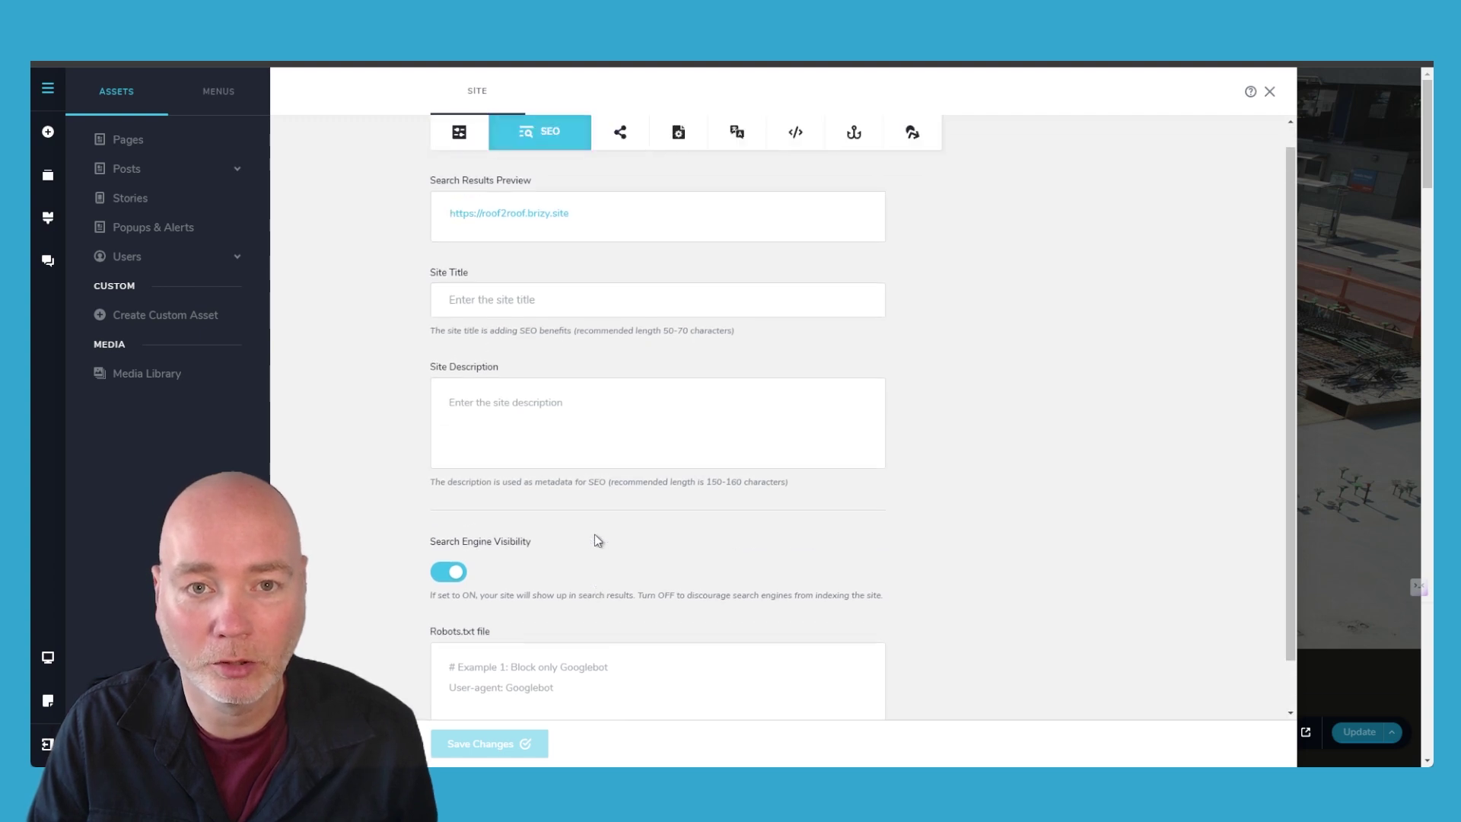
{"action": "left_click", "coordinate": [620, 165]}
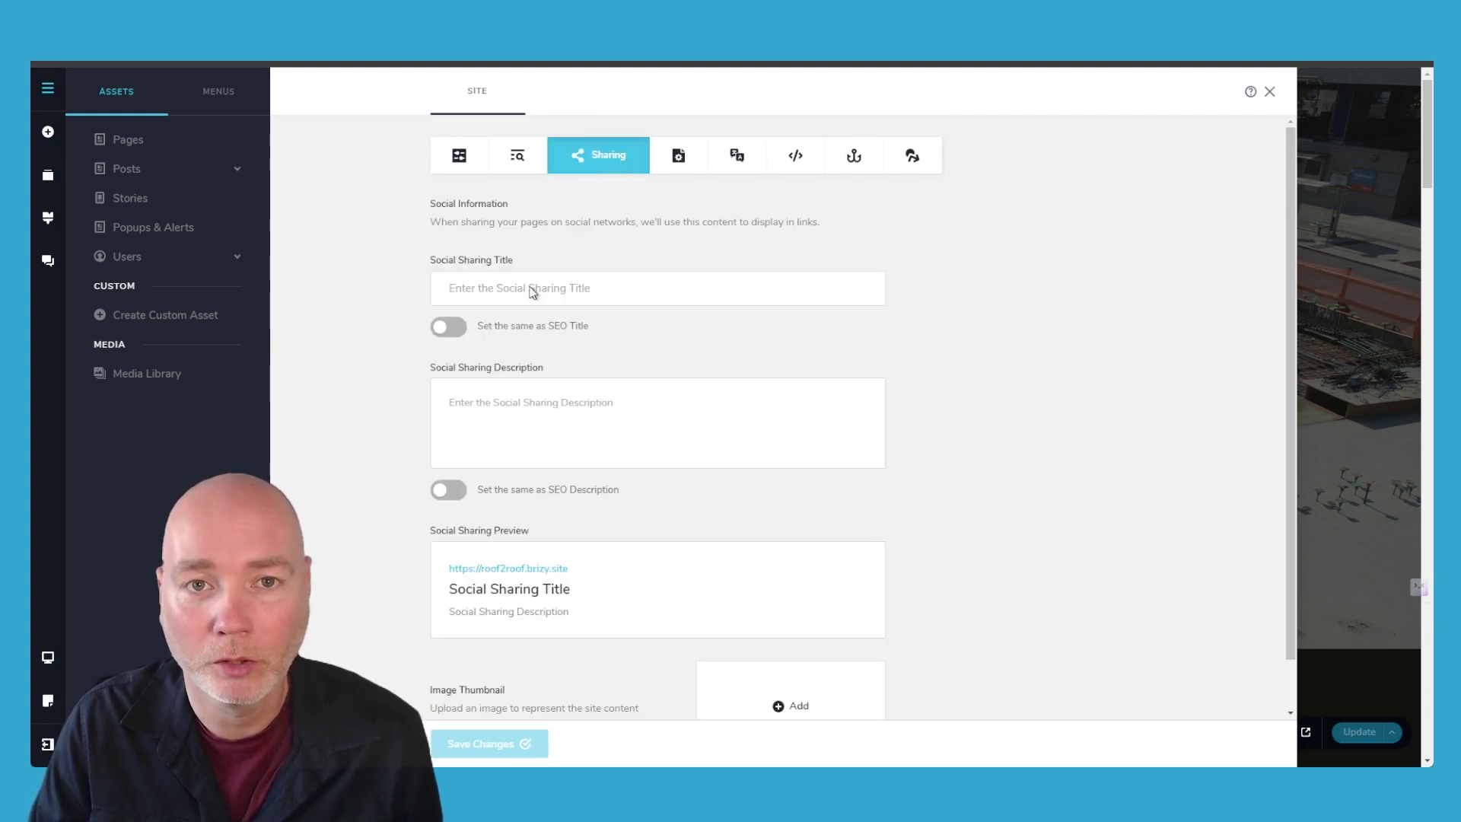
{"action": "left_click", "coordinate": [685, 159]}
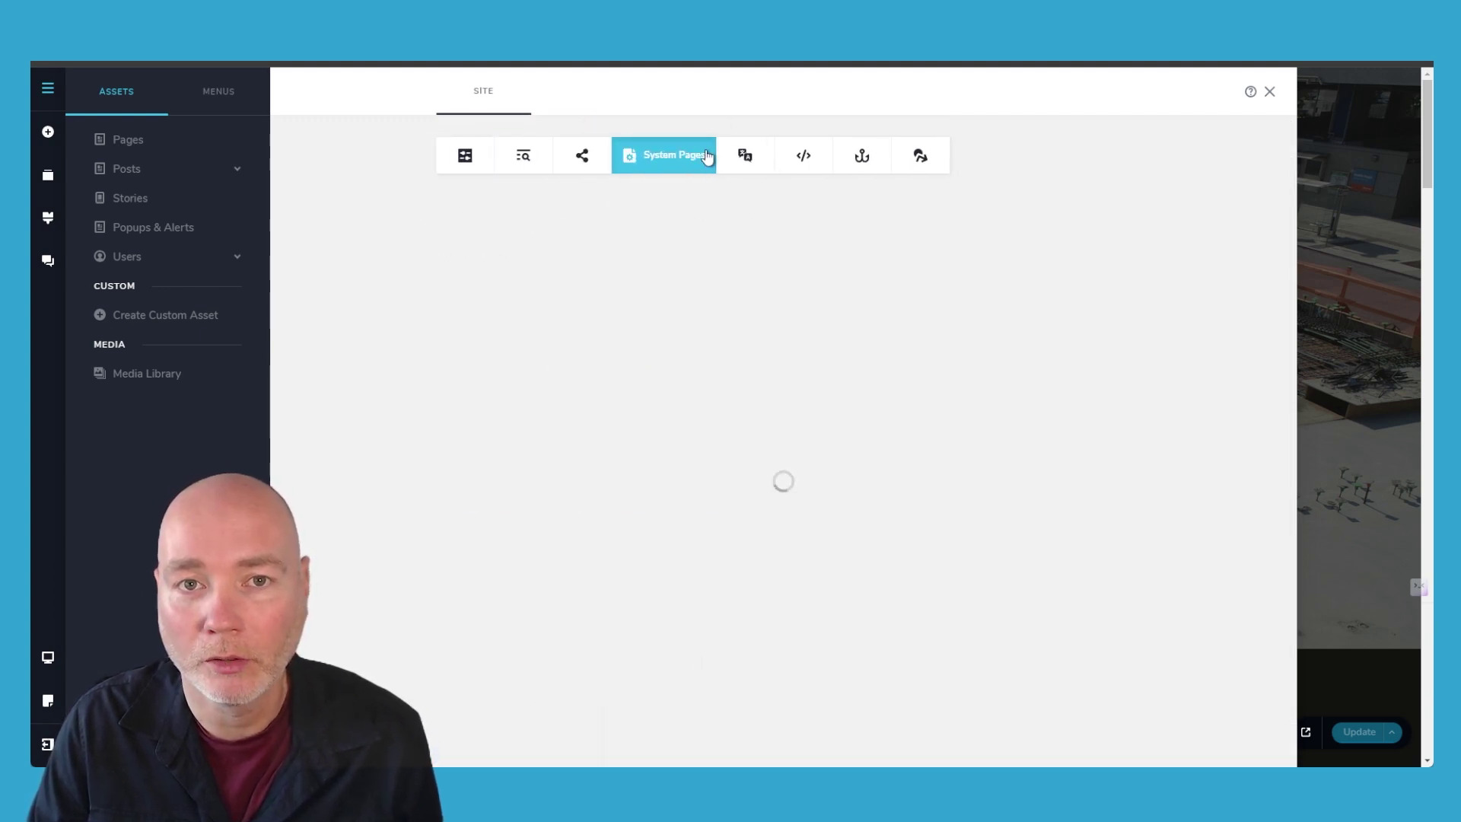
{"action": "left_click", "coordinate": [750, 156]}
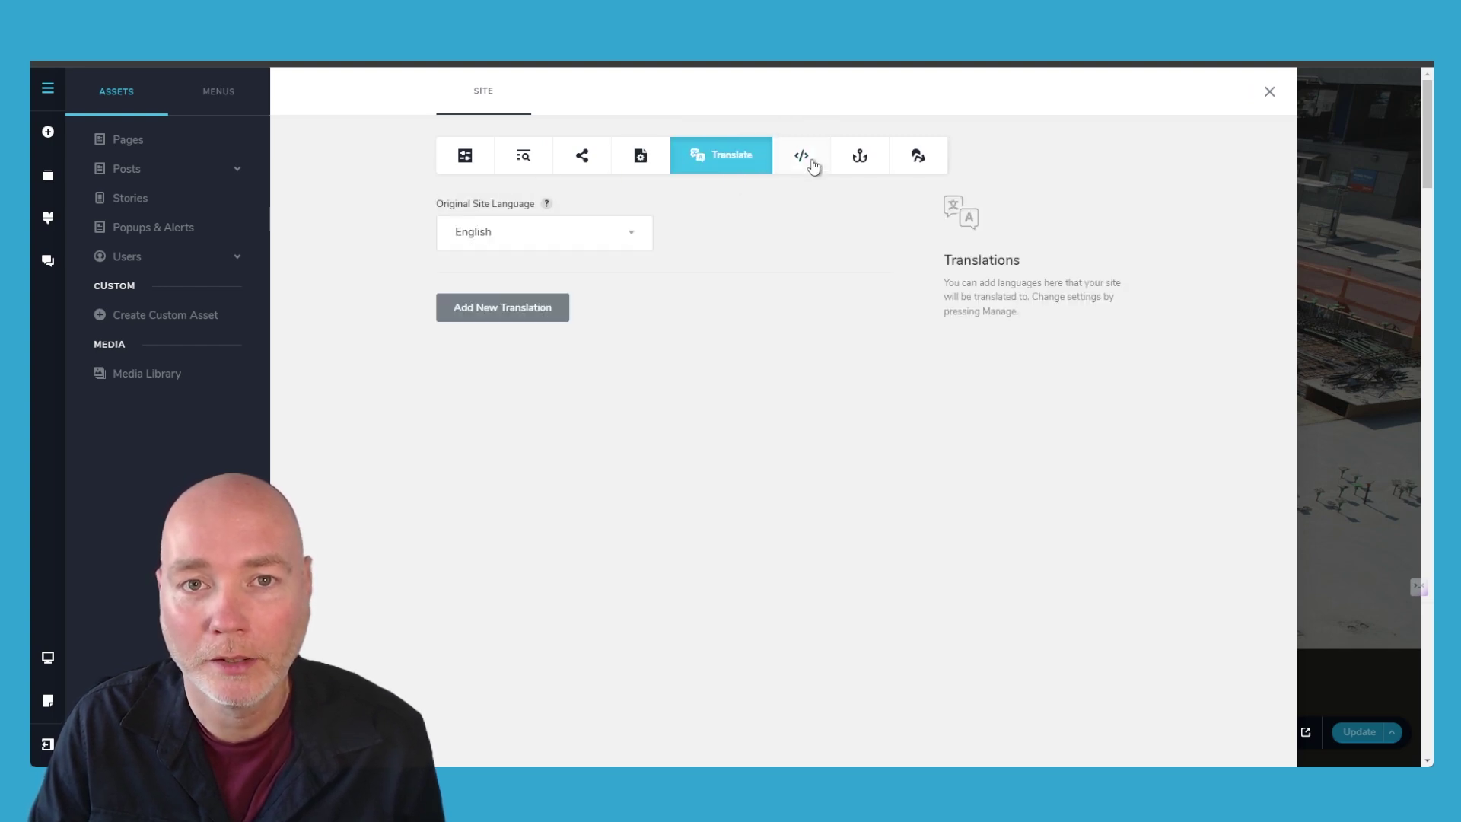
Step: Review the Code, Webhooks and Redirects settings, then close settings to show the element library
{"action": "left_click", "coordinate": [803, 156]}
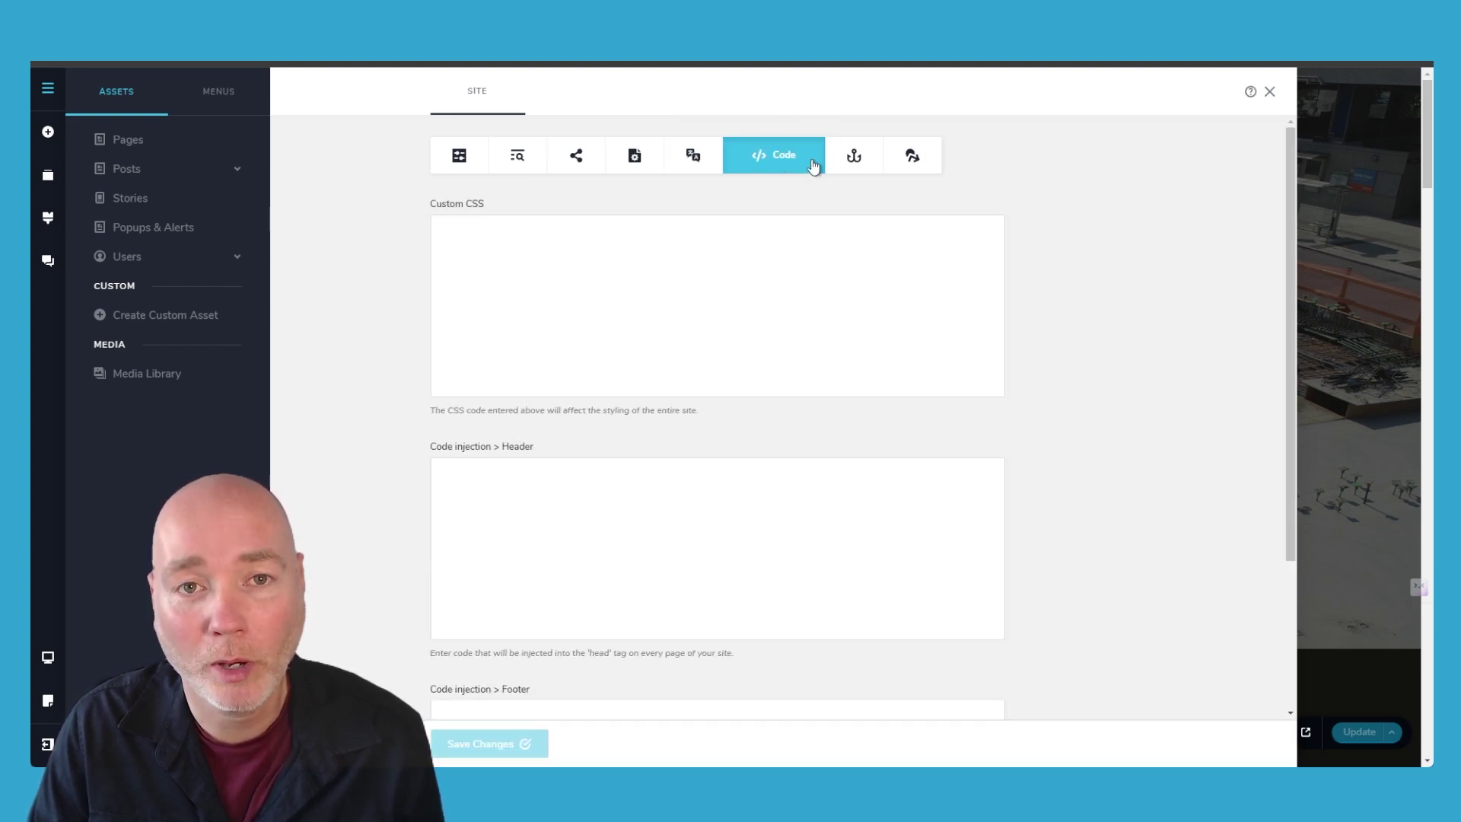
{"action": "scroll", "coordinate": [593, 487], "scroll_direction": "down", "scroll_amount": 3}
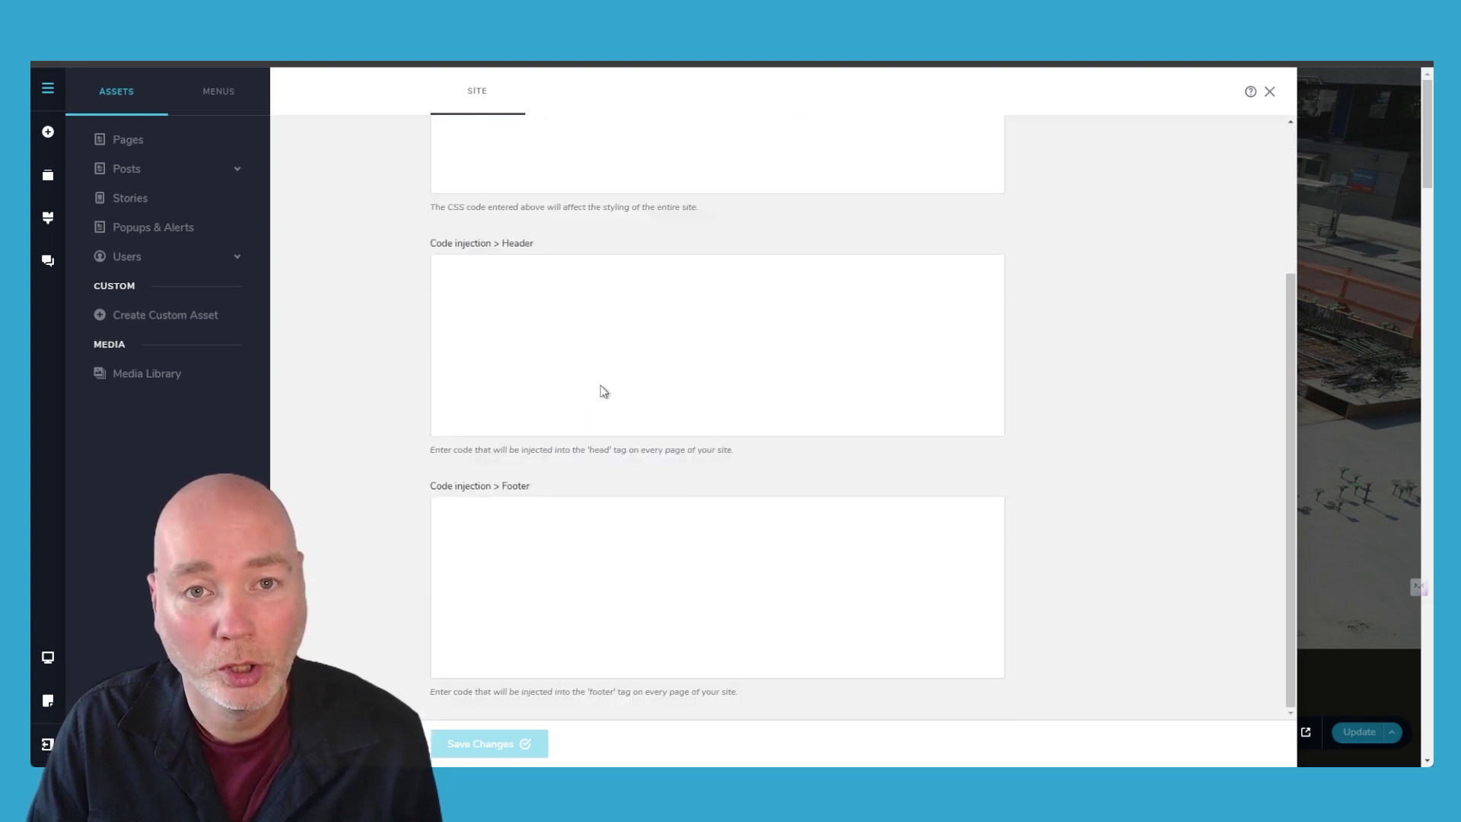
{"action": "scroll", "coordinate": [636, 391], "scroll_direction": "up", "scroll_amount": 2}
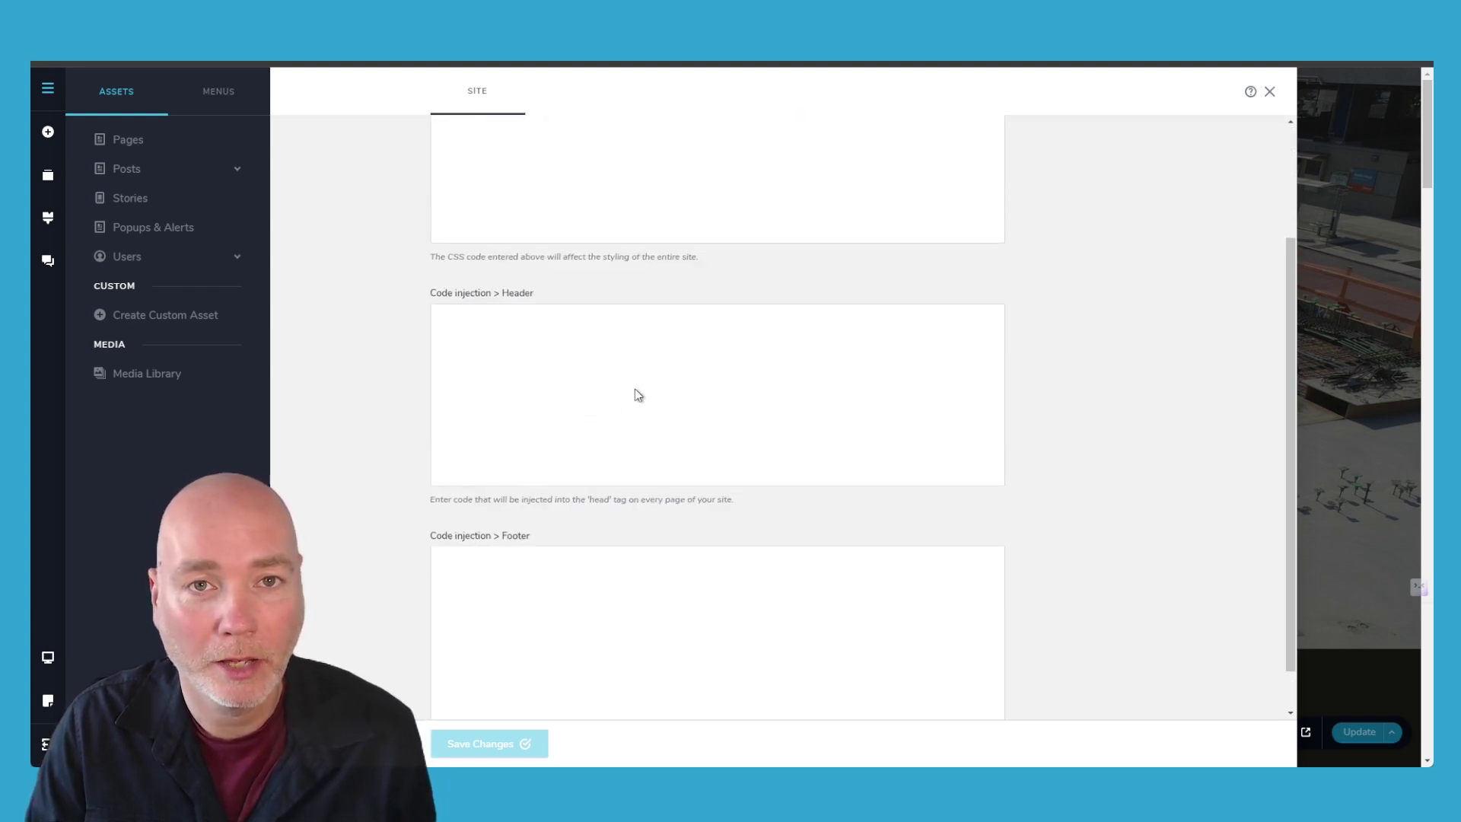
{"action": "scroll", "coordinate": [642, 408], "scroll_direction": "down", "scroll_amount": 2}
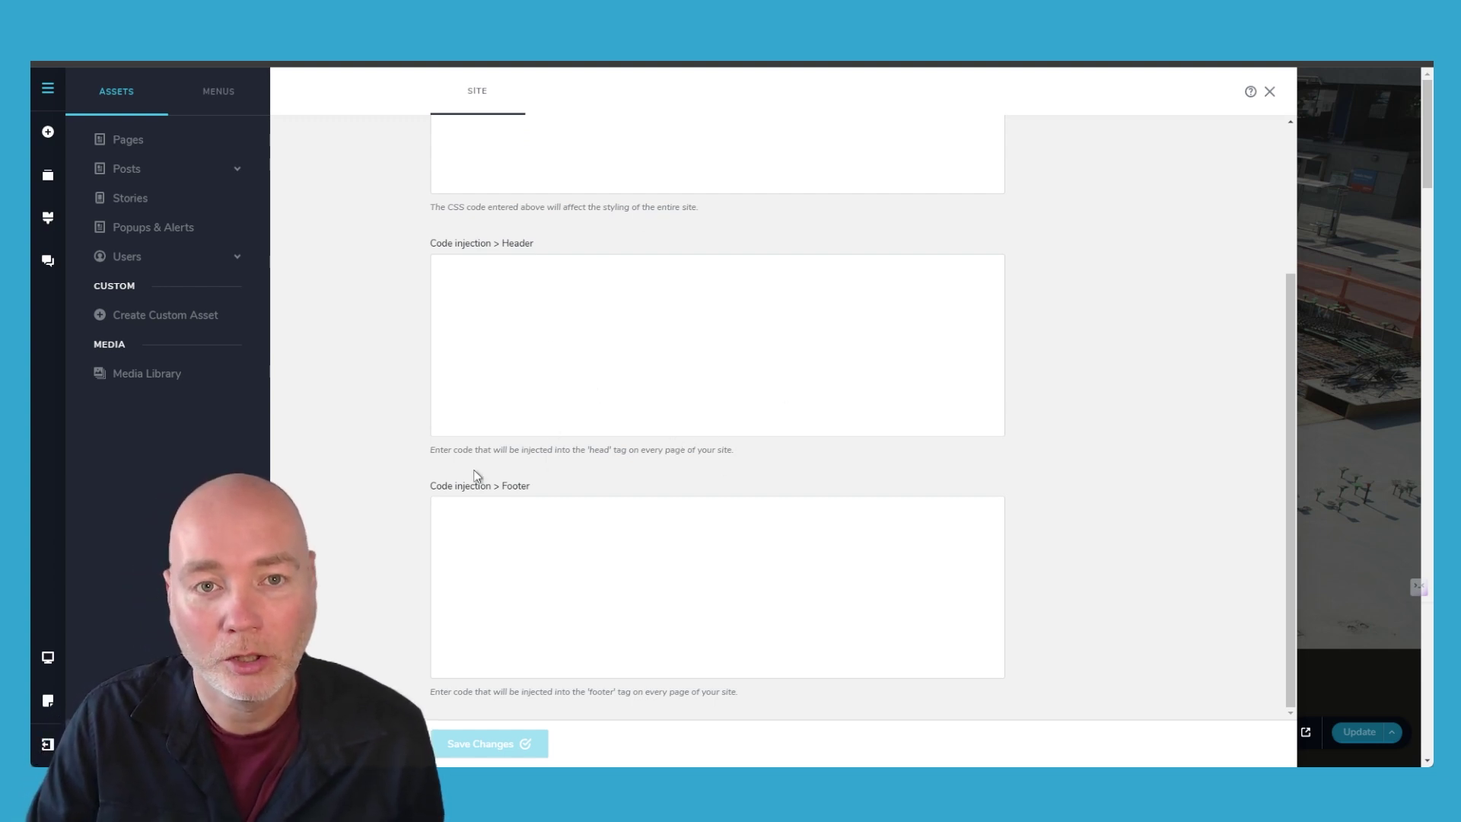
{"action": "scroll", "coordinate": [703, 410], "scroll_direction": "up", "scroll_amount": 2}
{"action": "scroll", "coordinate": [702, 409], "scroll_direction": "up", "scroll_amount": 1}
{"action": "left_click", "coordinate": [855, 153]}
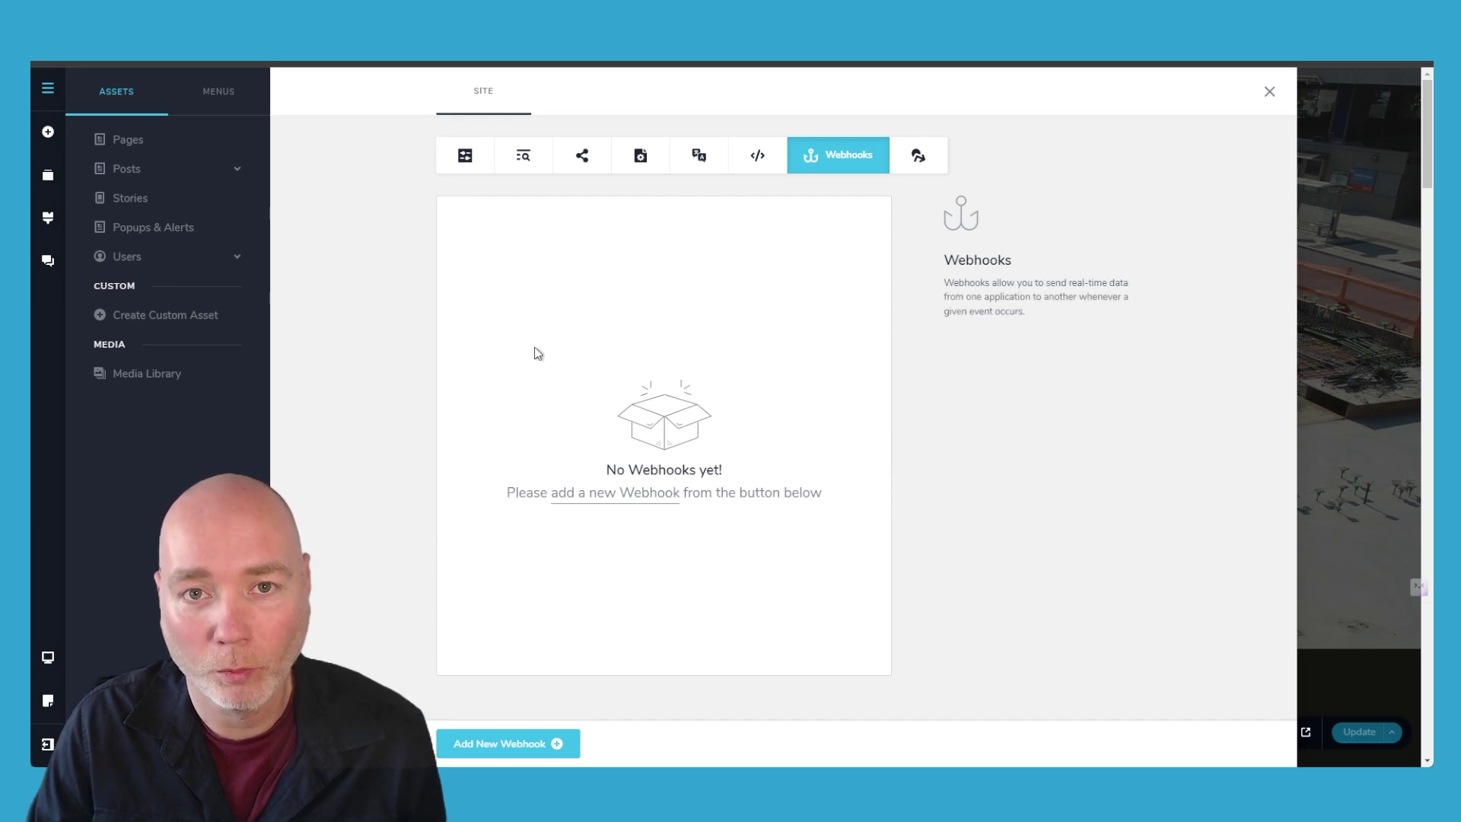
{"action": "left_click", "coordinate": [923, 157]}
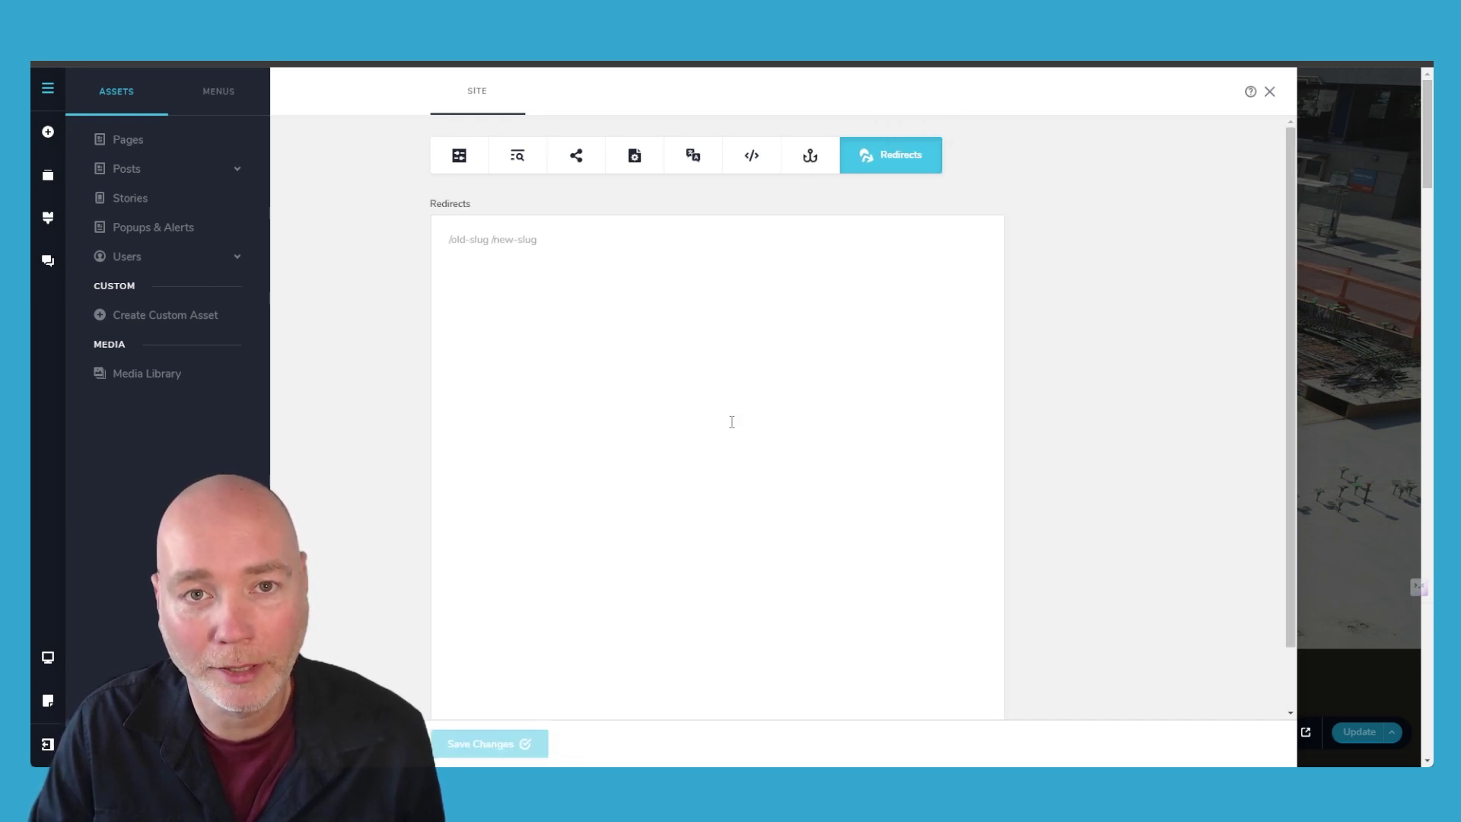
{"action": "left_click", "coordinate": [47, 131]}
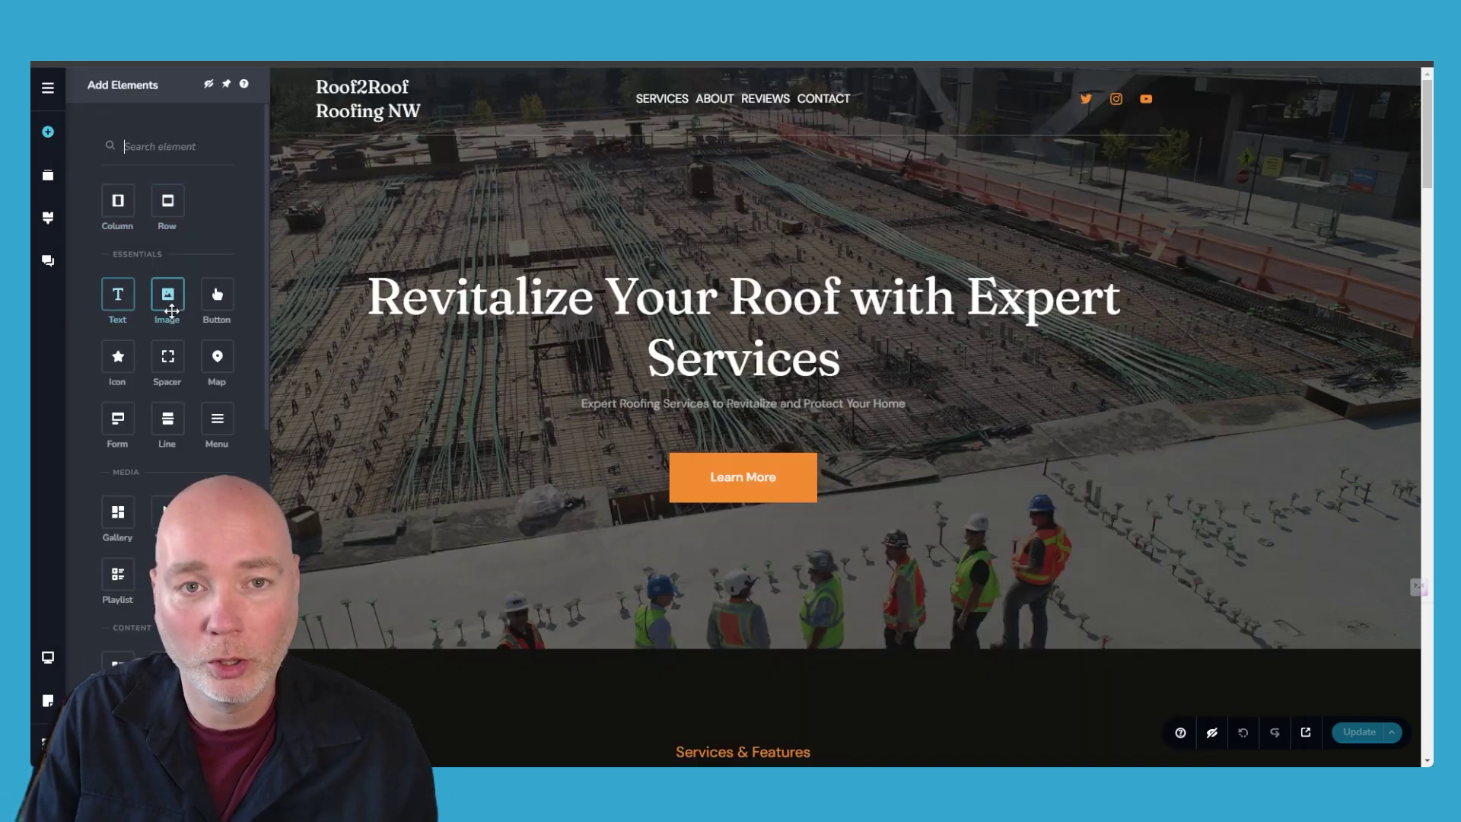
Step: Place an Image element below the hero subtitle and select the new placeholder
{"action": "scroll", "coordinate": [137, 391], "scroll_direction": "down", "scroll_amount": 10}
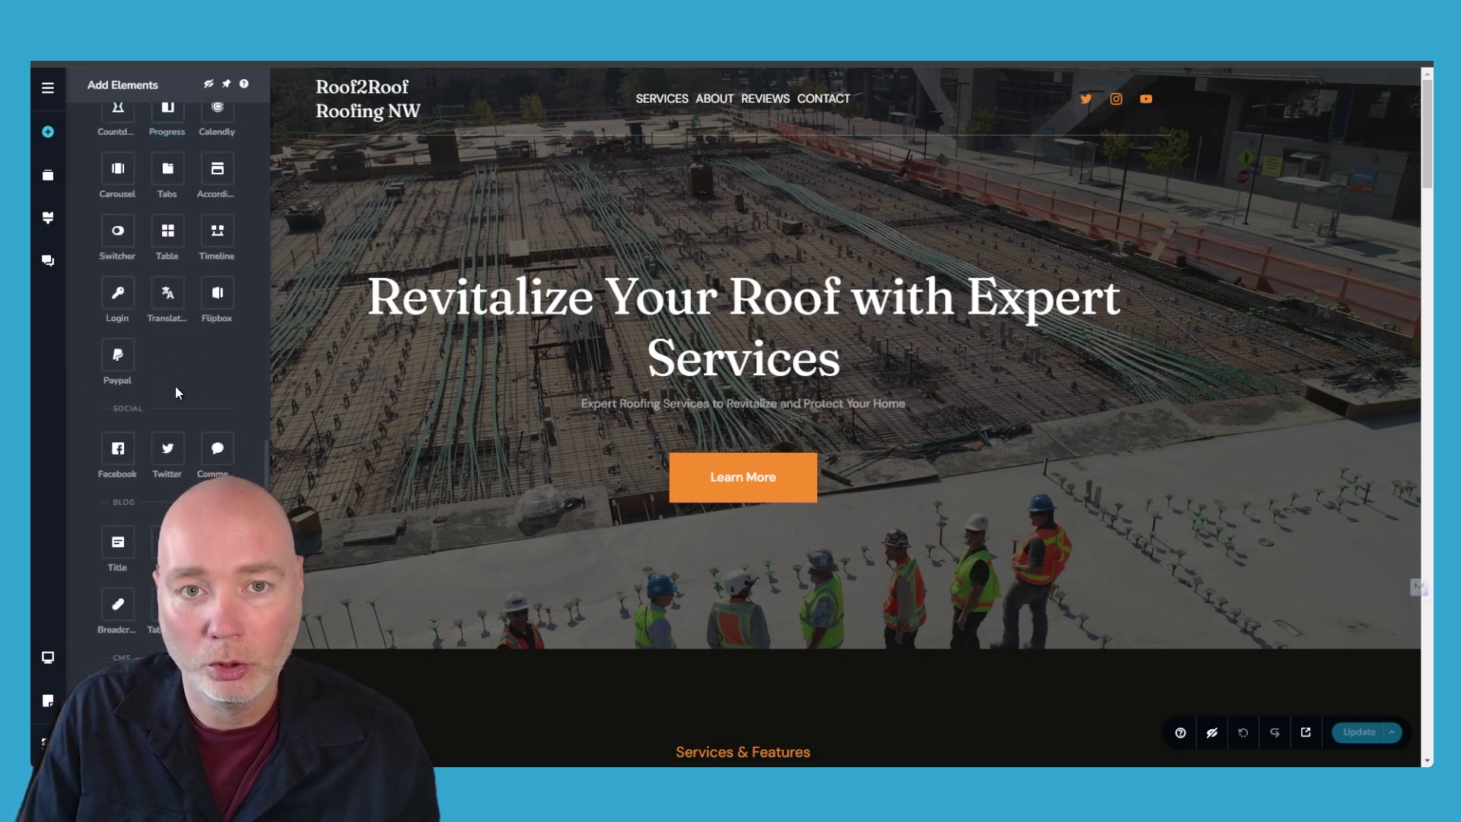
{"action": "scroll", "coordinate": [176, 392], "scroll_direction": "up", "scroll_amount": 10}
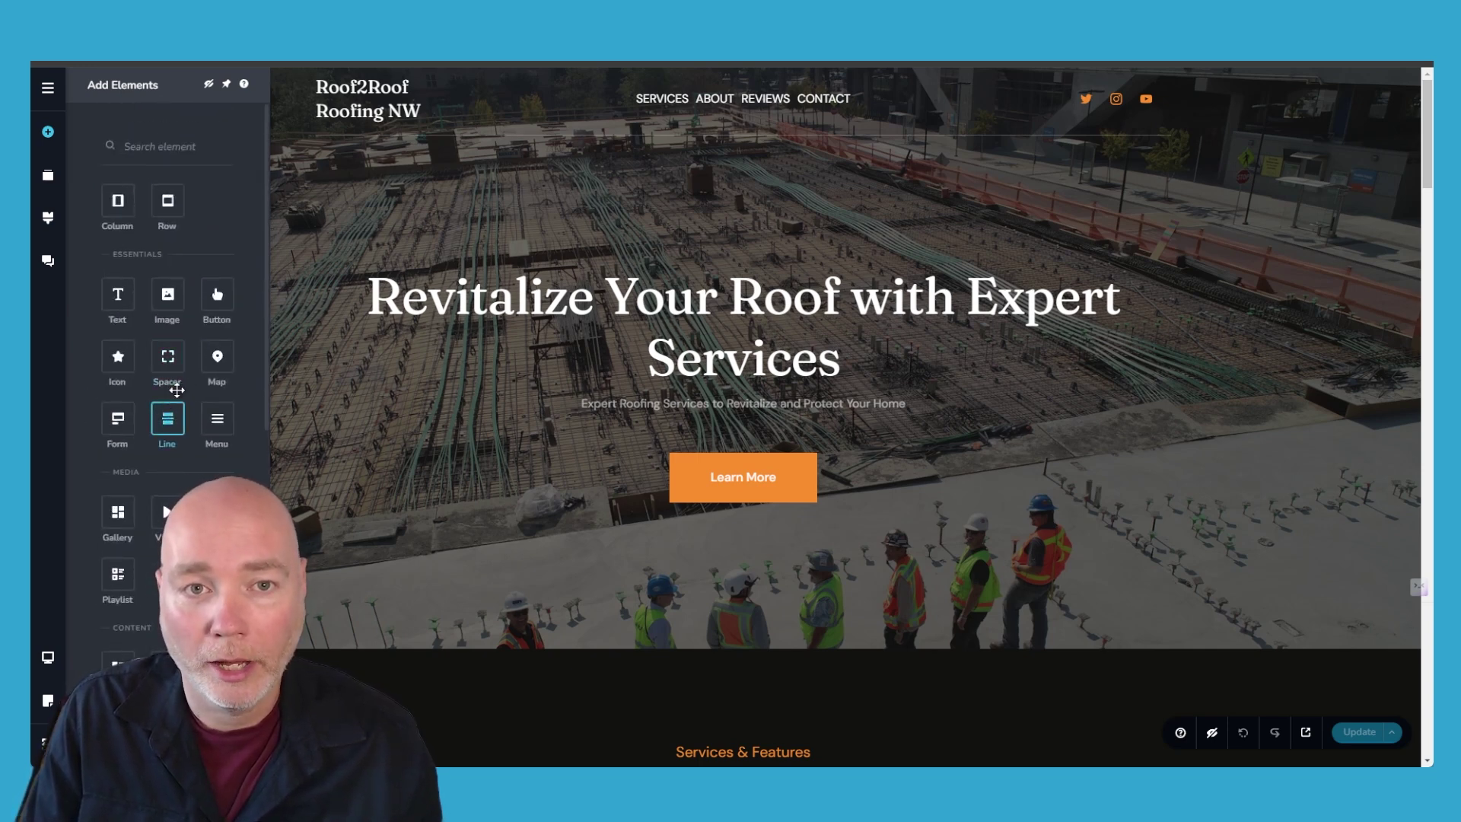
{"action": "left_click_drag", "start_coordinate": [166, 292], "coordinate": [760, 427]}
{"action": "scroll", "coordinate": [639, 403], "scroll_direction": "down", "scroll_amount": 4}
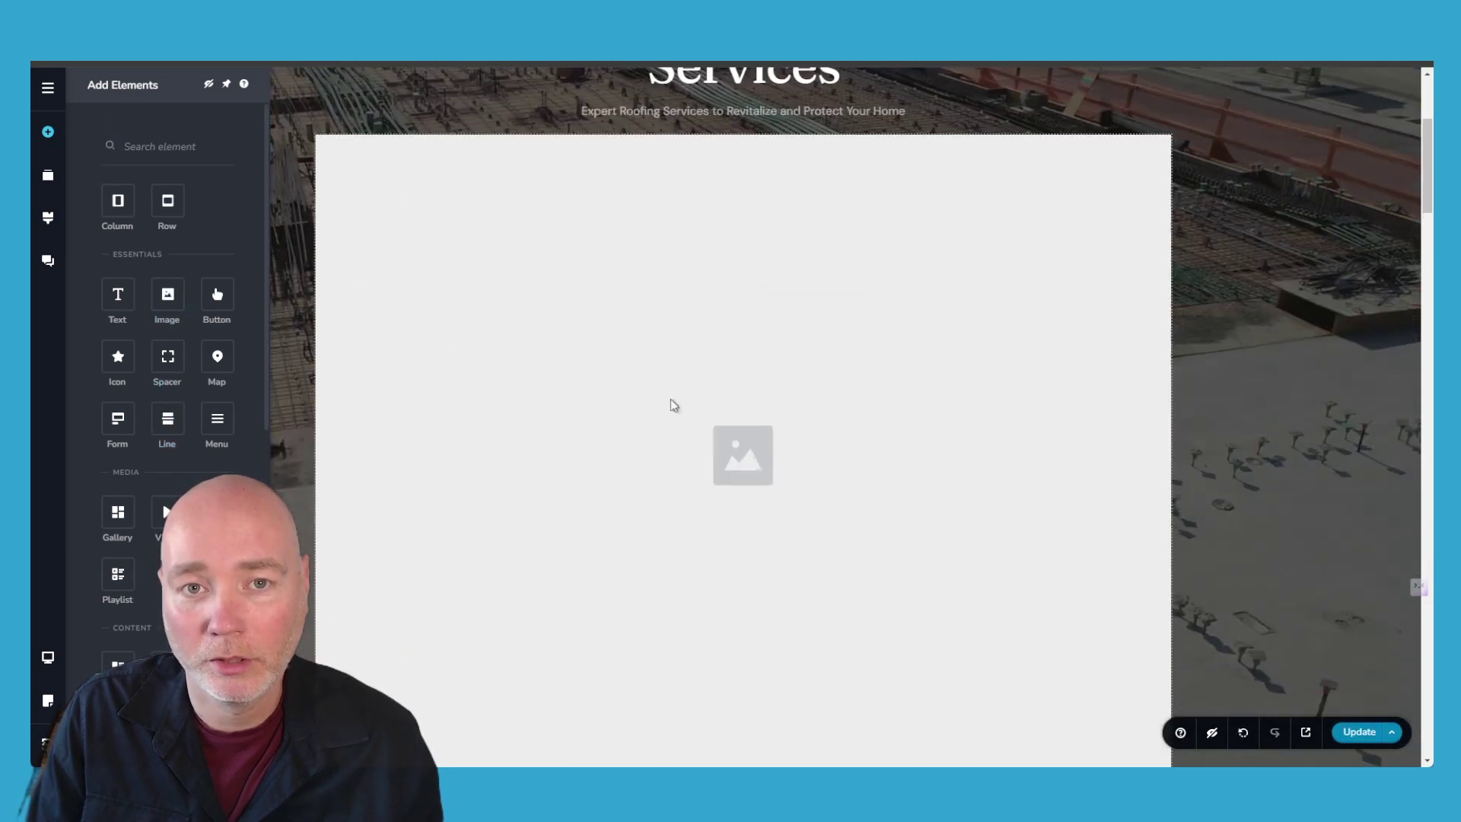
{"action": "left_click", "coordinate": [666, 378]}
Step: From the image settings' Media Library, pick the uploaded IS IT WORTH IT? picture
{"action": "scroll", "coordinate": [1005, 449], "scroll_direction": "down", "scroll_amount": 2}
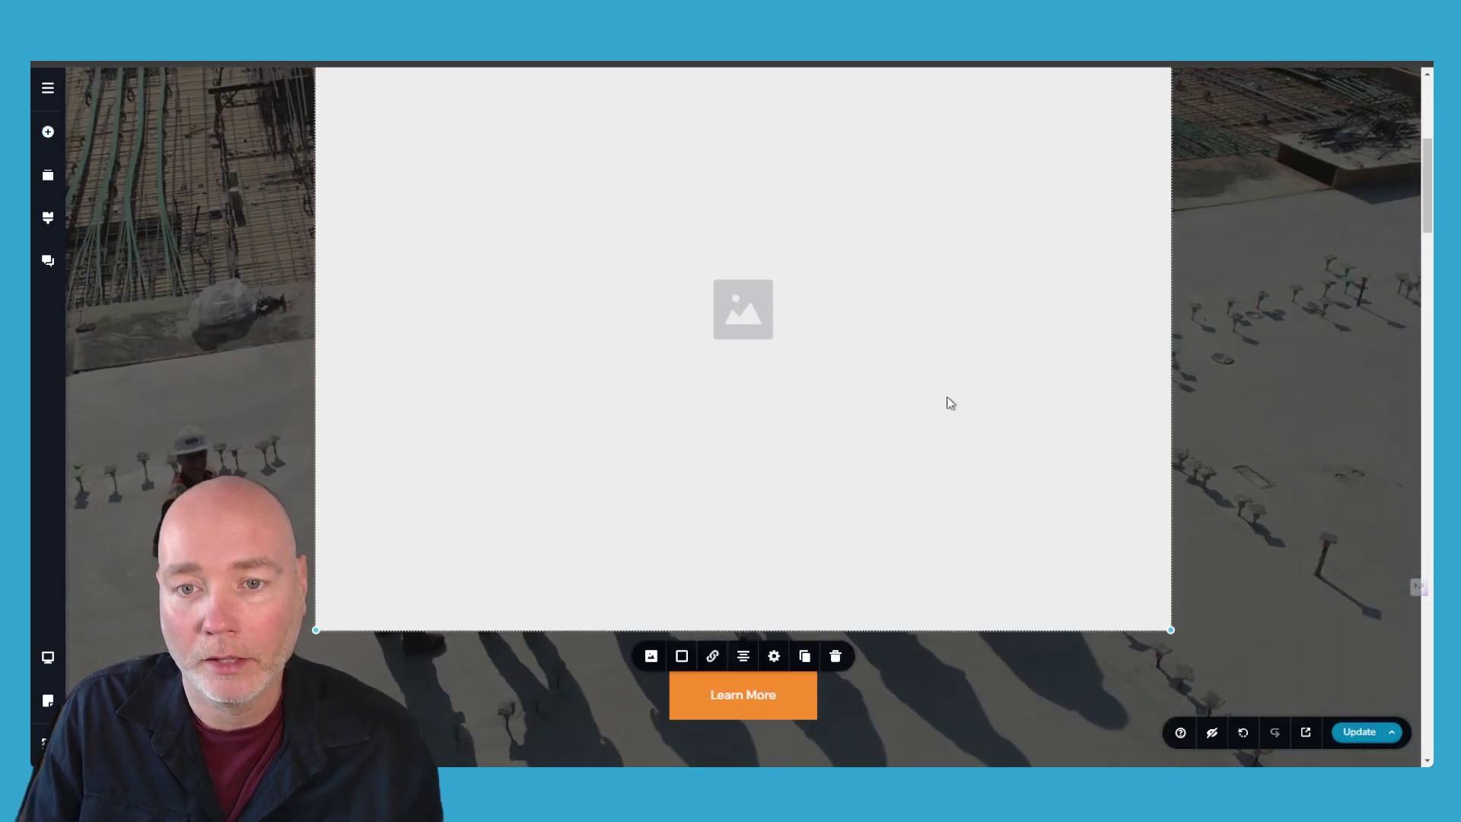
{"action": "left_click", "coordinate": [650, 659]}
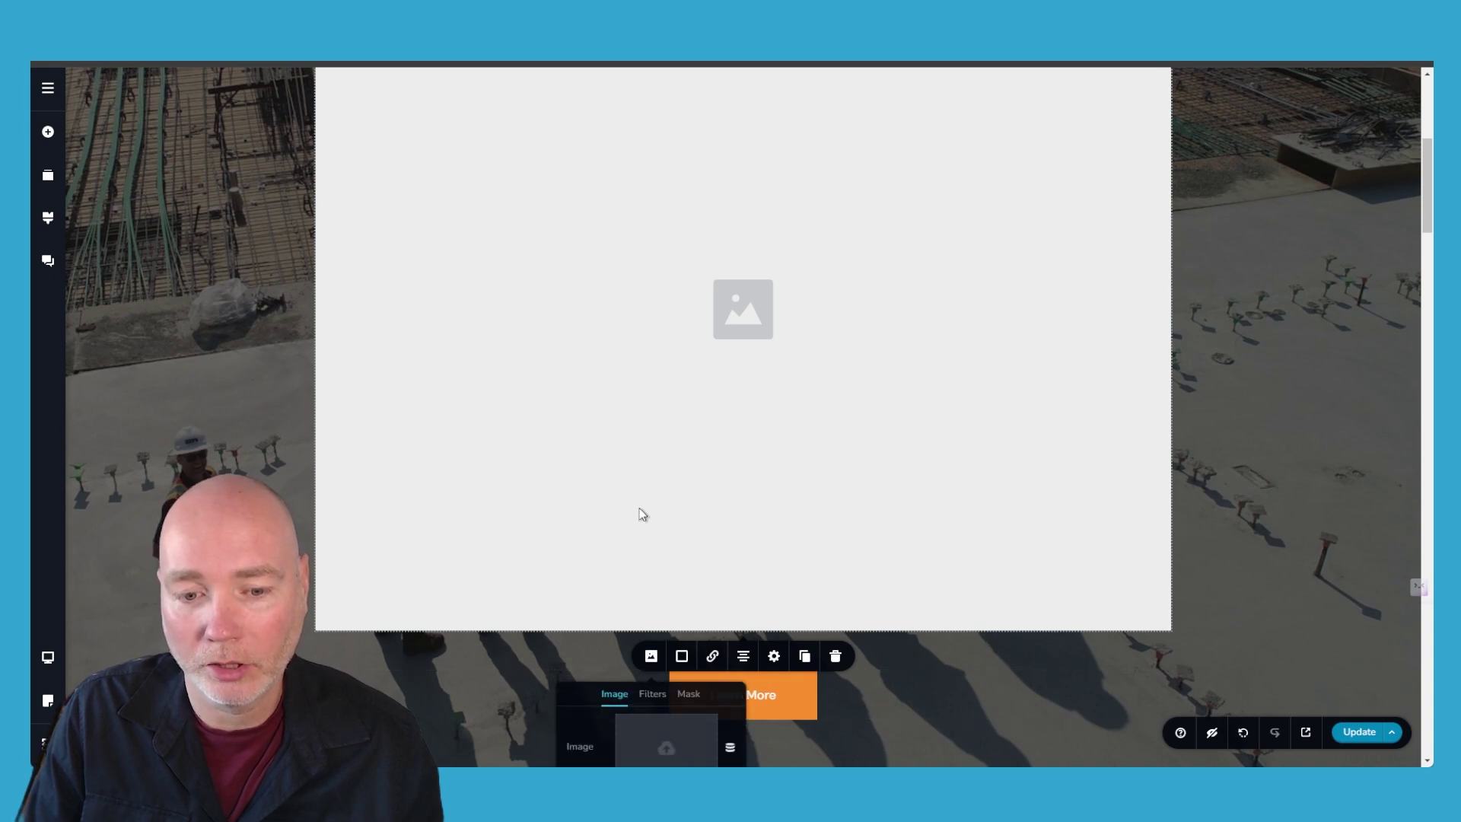
{"action": "scroll", "coordinate": [642, 512], "scroll_direction": "down", "scroll_amount": 3}
{"action": "left_click", "coordinate": [662, 540]}
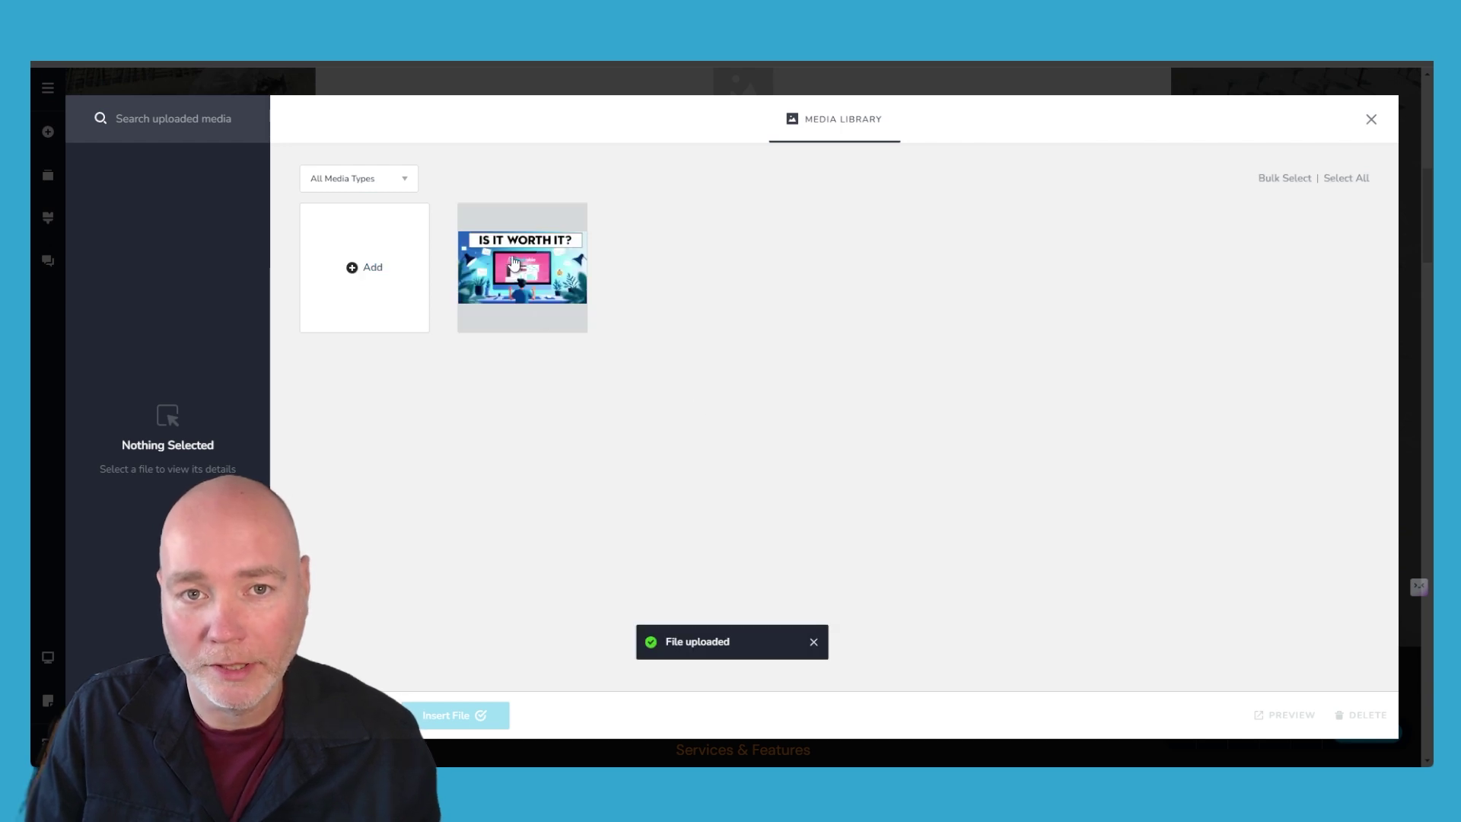
{"action": "left_click", "coordinate": [515, 264]}
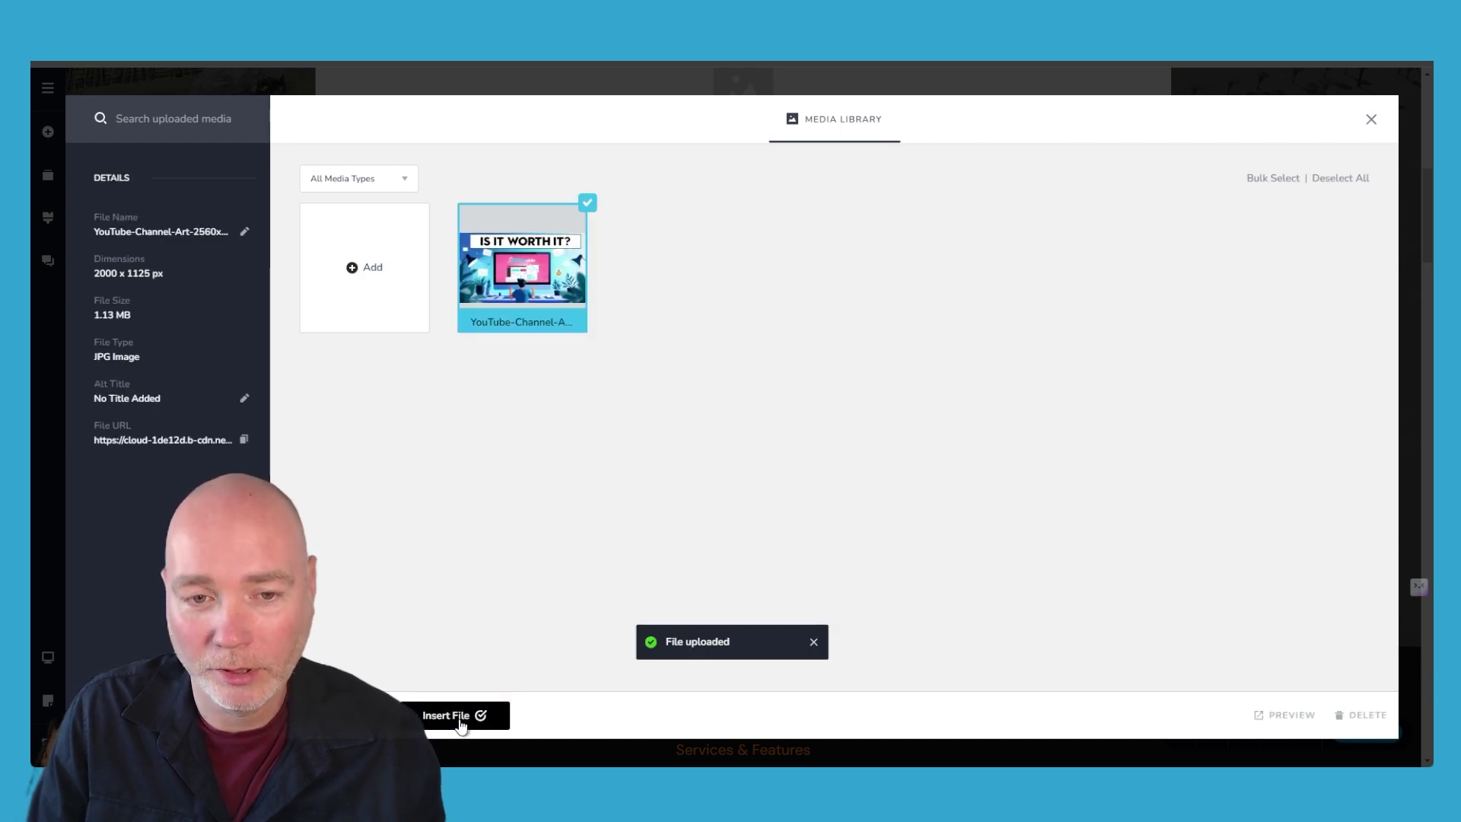
Step: Insert the IS IT WORTH IT? picture into the hero image element
{"action": "left_click", "coordinate": [462, 719]}
{"action": "scroll", "coordinate": [592, 353], "scroll_direction": "up", "scroll_amount": 8}
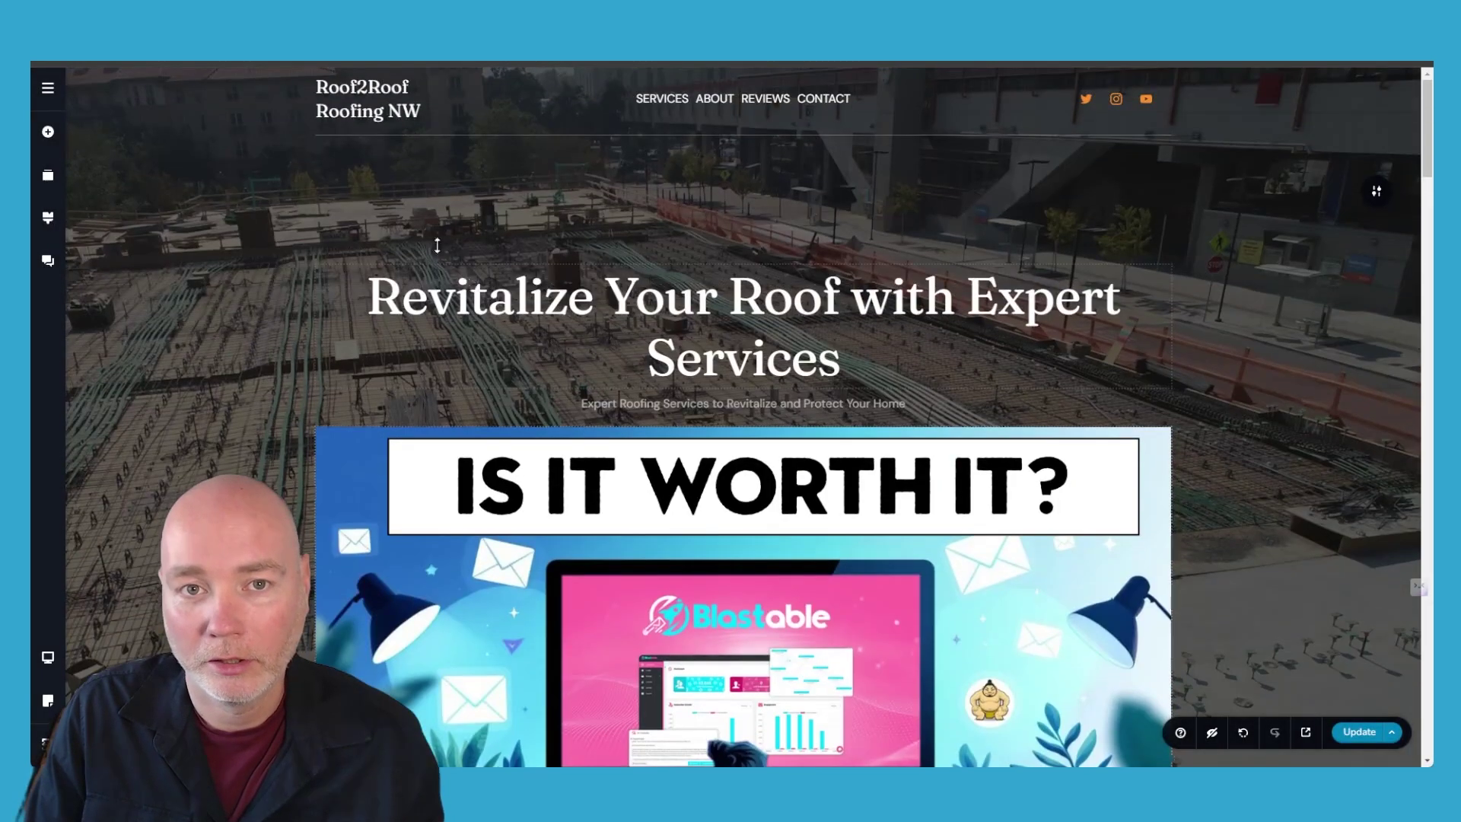
{"action": "scroll", "coordinate": [437, 245], "scroll_direction": "down", "scroll_amount": 2}
Step: Look through the Add Elements panel, then bring up the Reorder Blocks list
{"action": "left_click", "coordinate": [47, 131]}
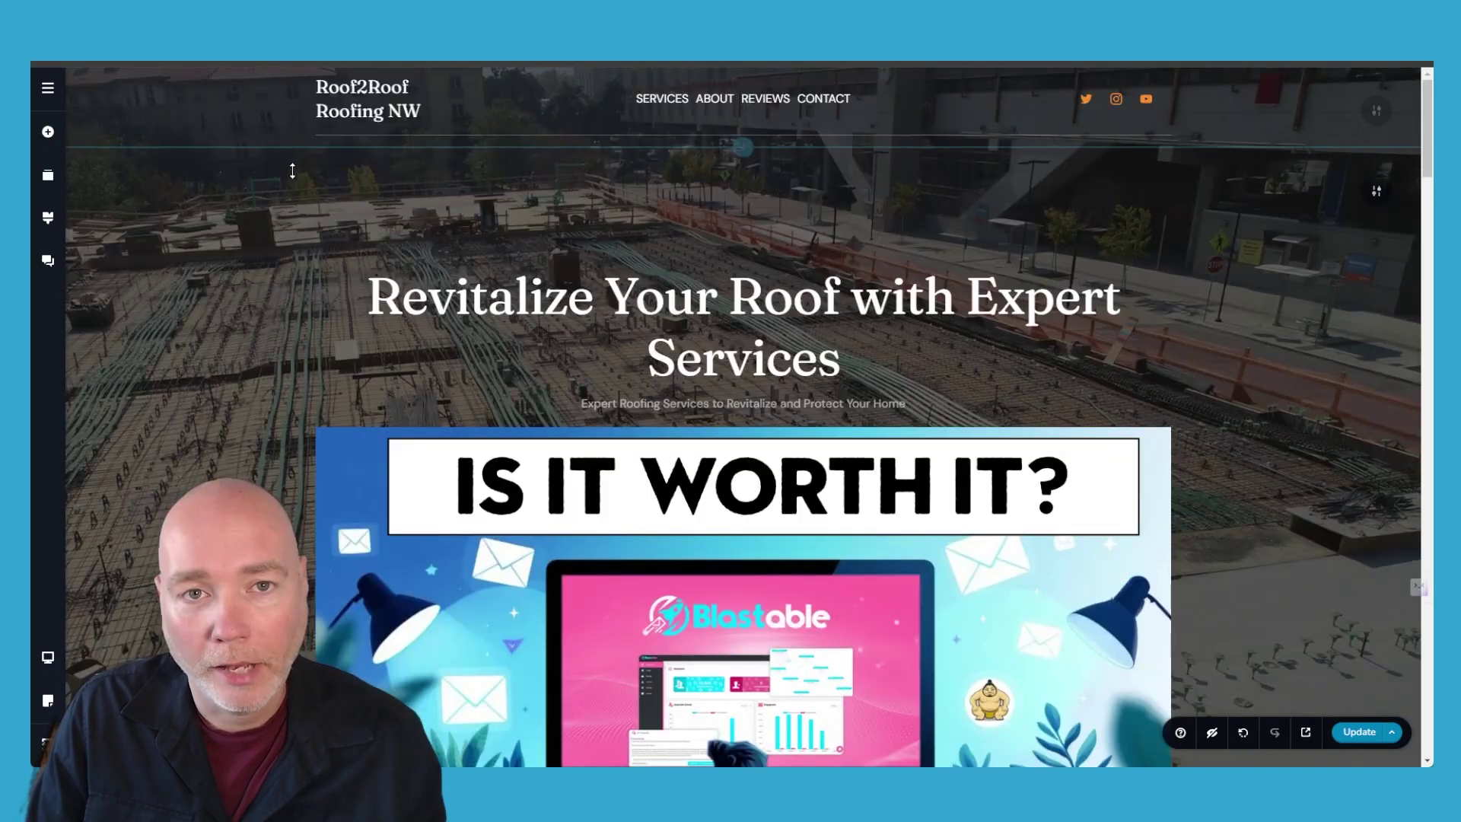
{"action": "scroll", "coordinate": [312, 202], "scroll_direction": "down", "scroll_amount": 7}
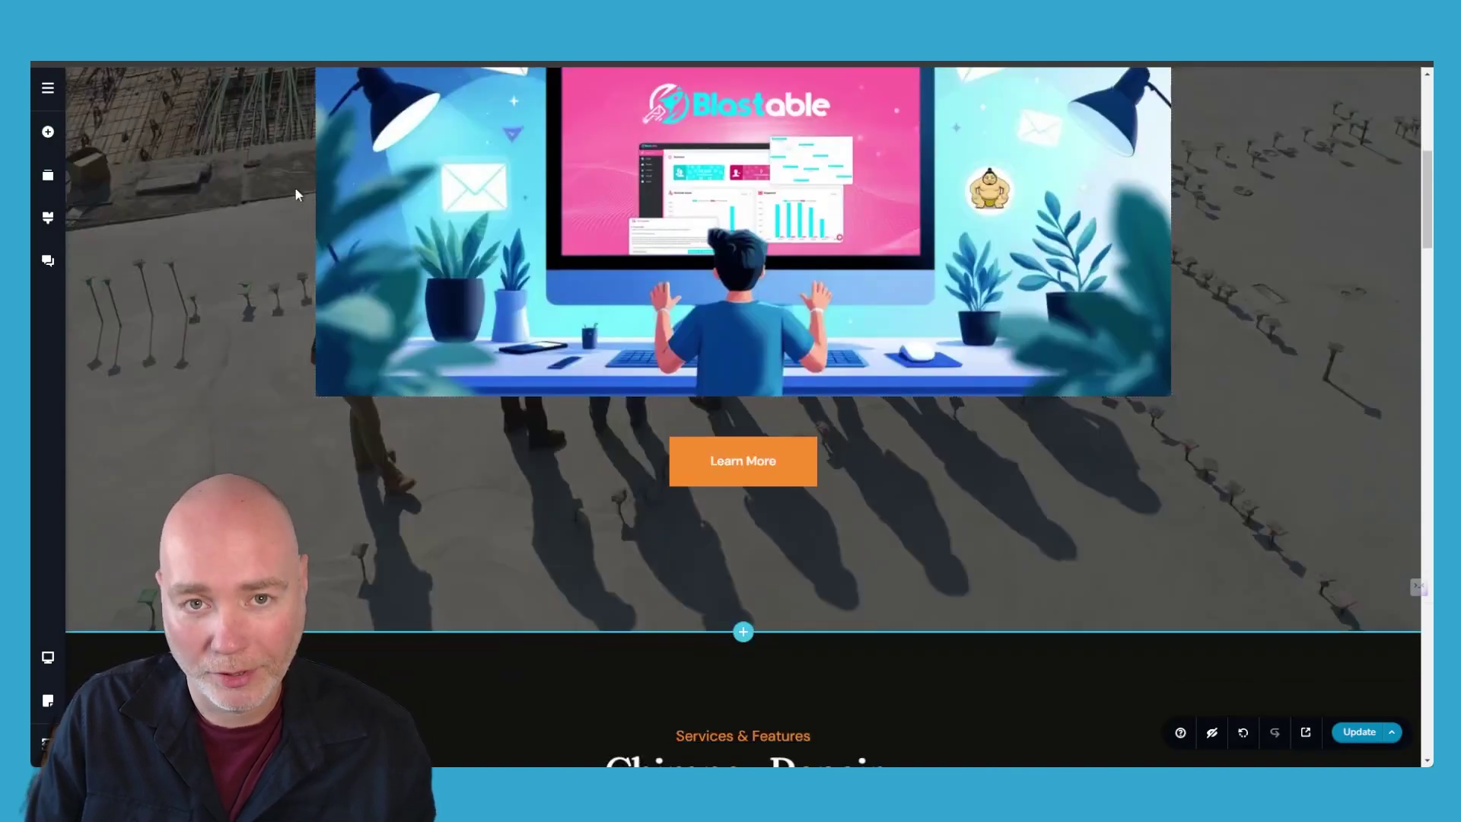
{"action": "scroll", "coordinate": [295, 186], "scroll_direction": "down", "scroll_amount": 3}
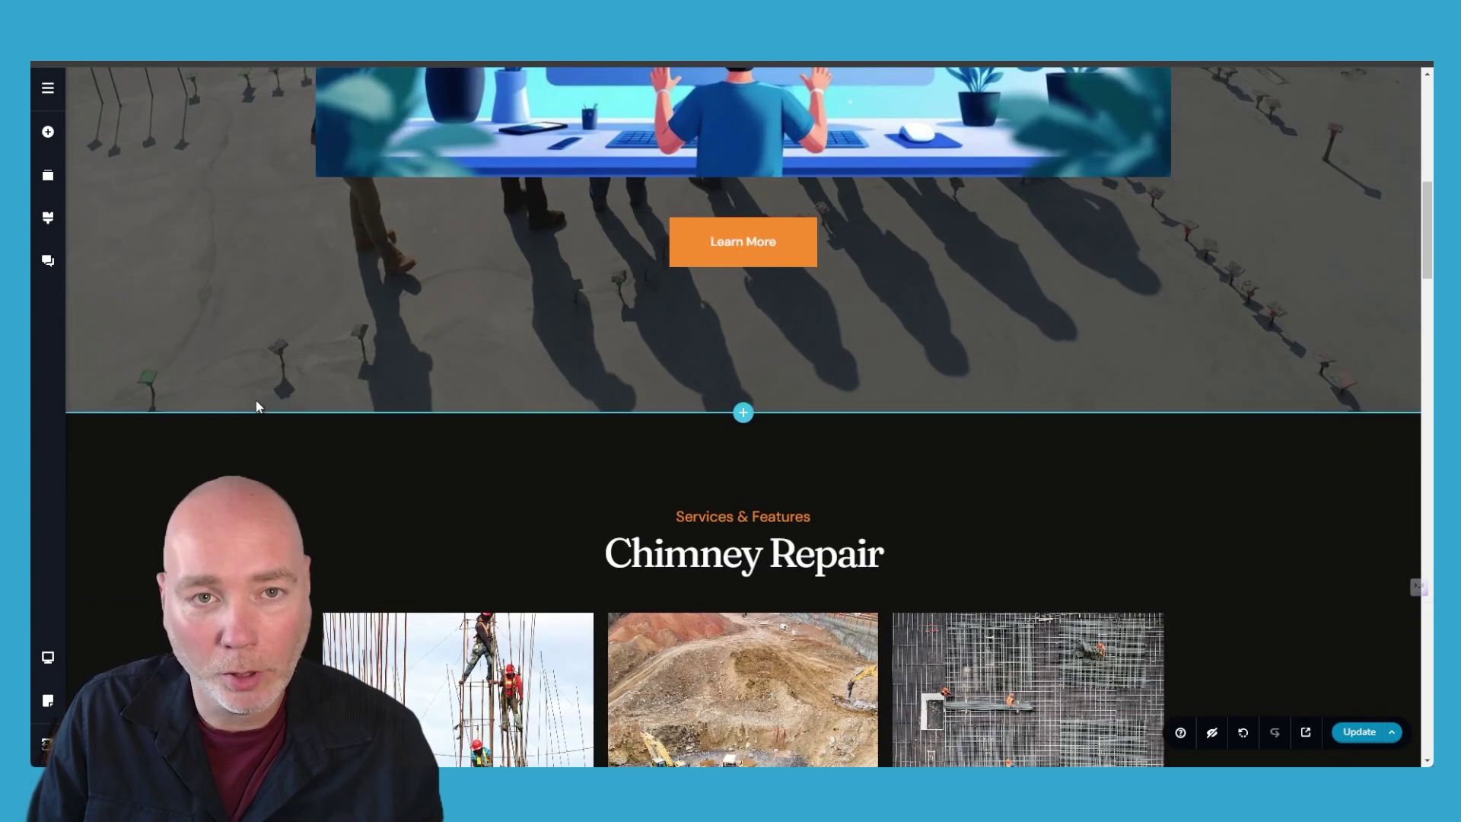
{"action": "scroll", "coordinate": [258, 403], "scroll_direction": "down", "scroll_amount": 6}
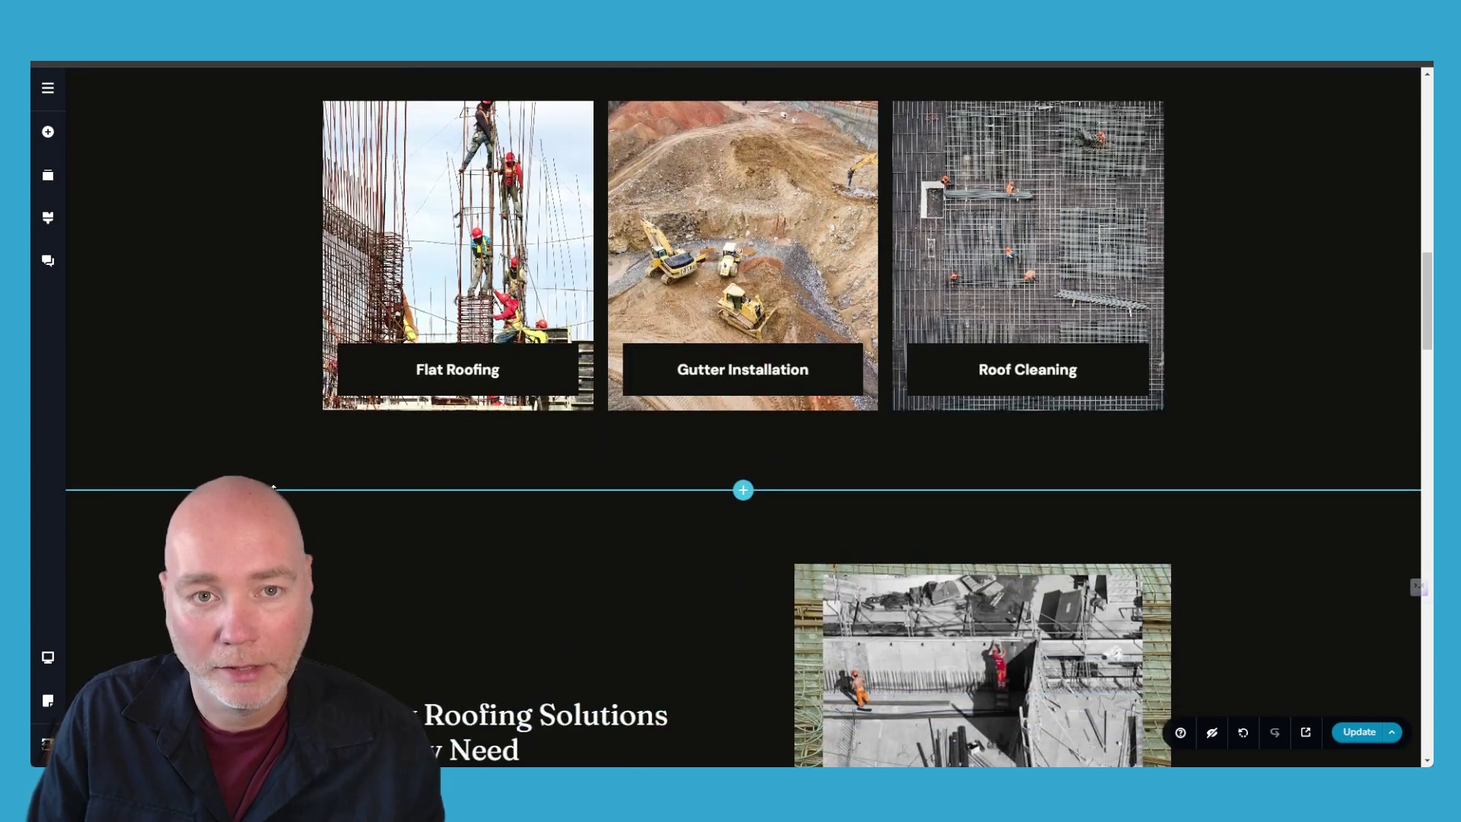
{"action": "scroll", "coordinate": [236, 262], "scroll_direction": "up", "scroll_amount": 5}
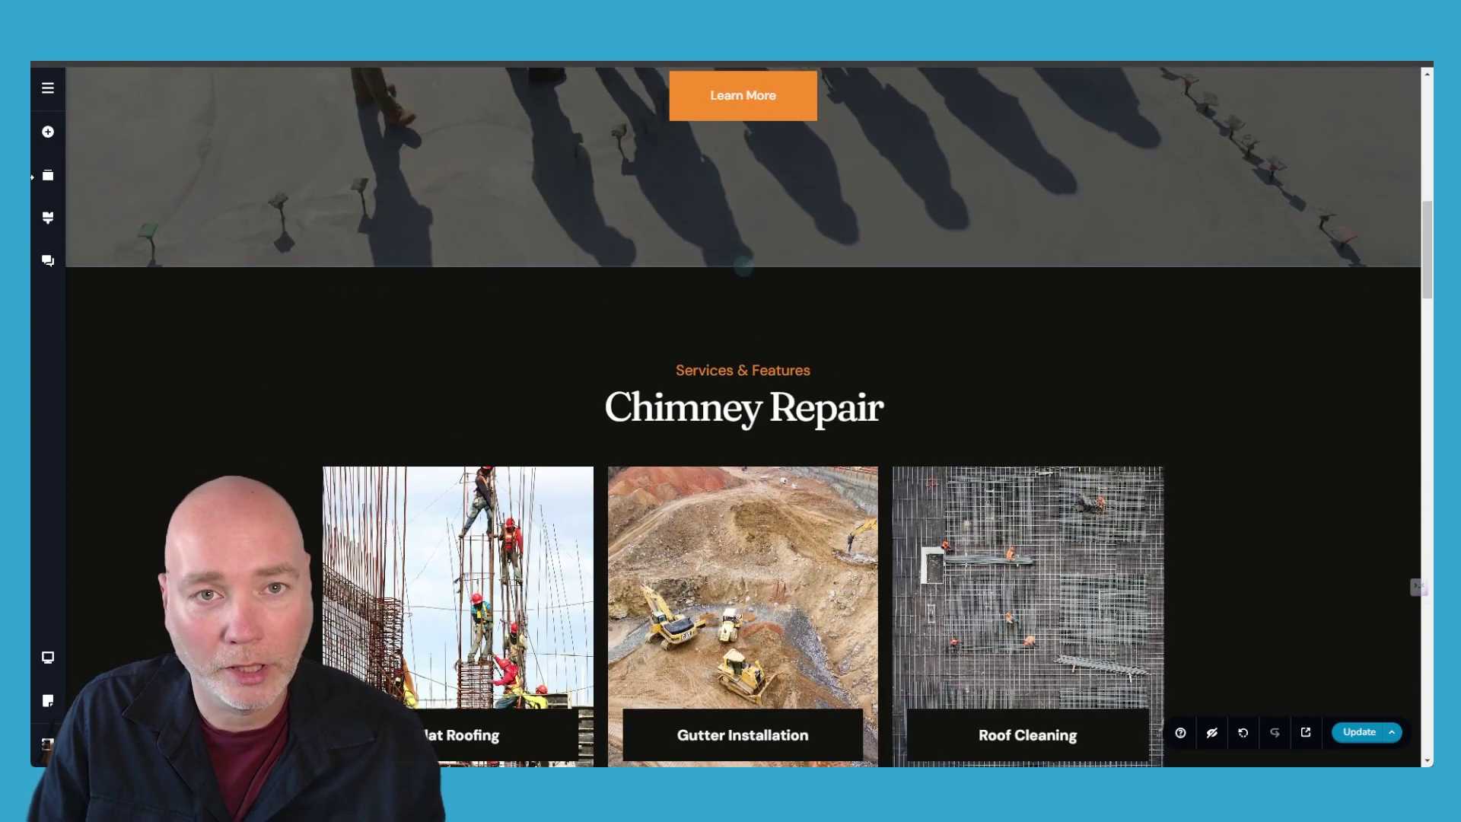
{"action": "left_click", "coordinate": [48, 177]}
Step: Drag the services block beneath the hero and reposition another block in the order
{"action": "left_click_drag", "start_coordinate": [169, 312], "coordinate": [181, 377]}
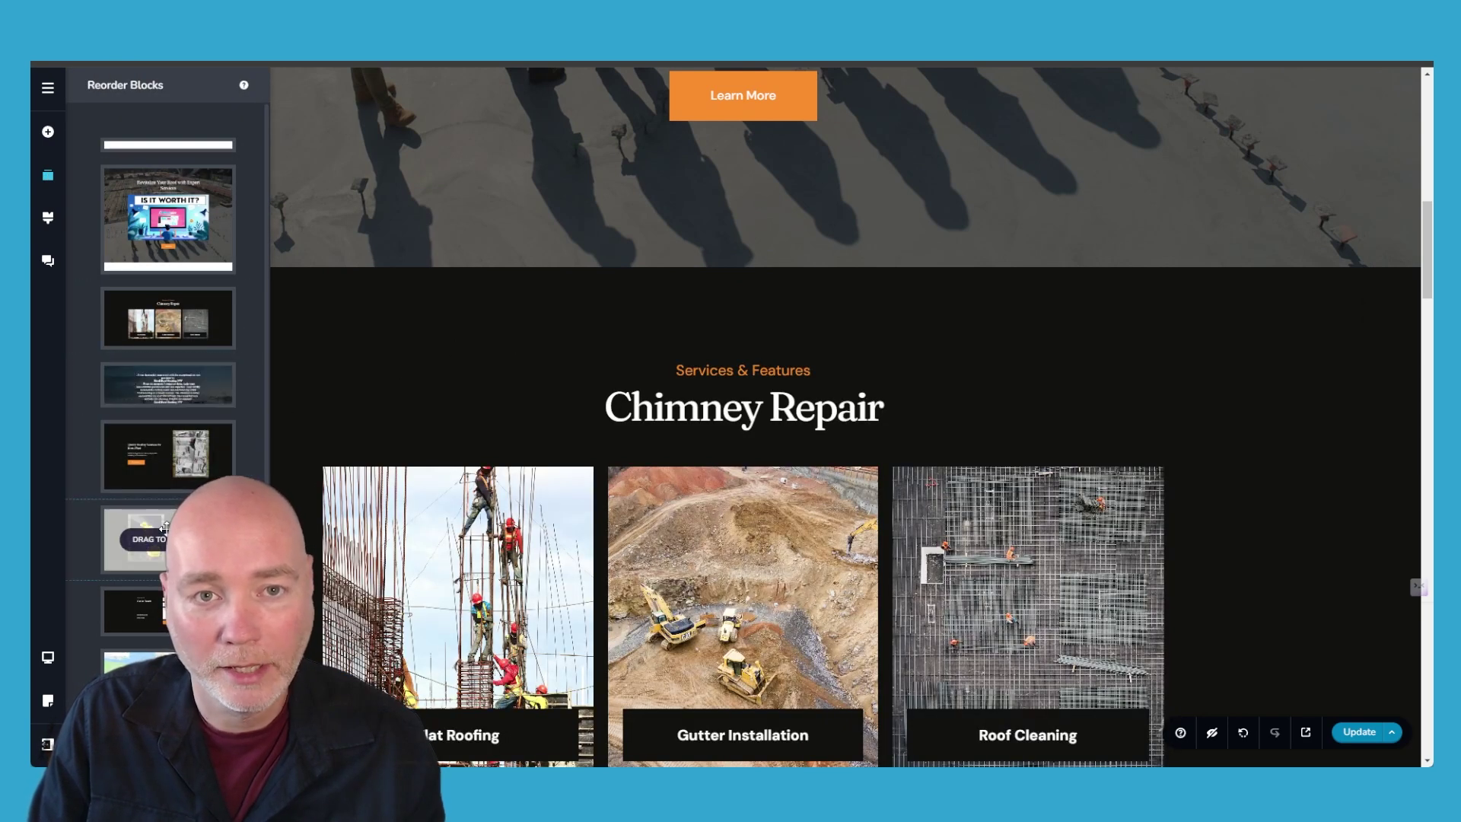
{"action": "mouse_move", "coordinate": [156, 537]}
{"action": "left_mouse_down"}
{"action": "mouse_move", "coordinate": [164, 315]}
{"action": "mouse_move", "coordinate": [166, 563]}
{"action": "left_mouse_up"}
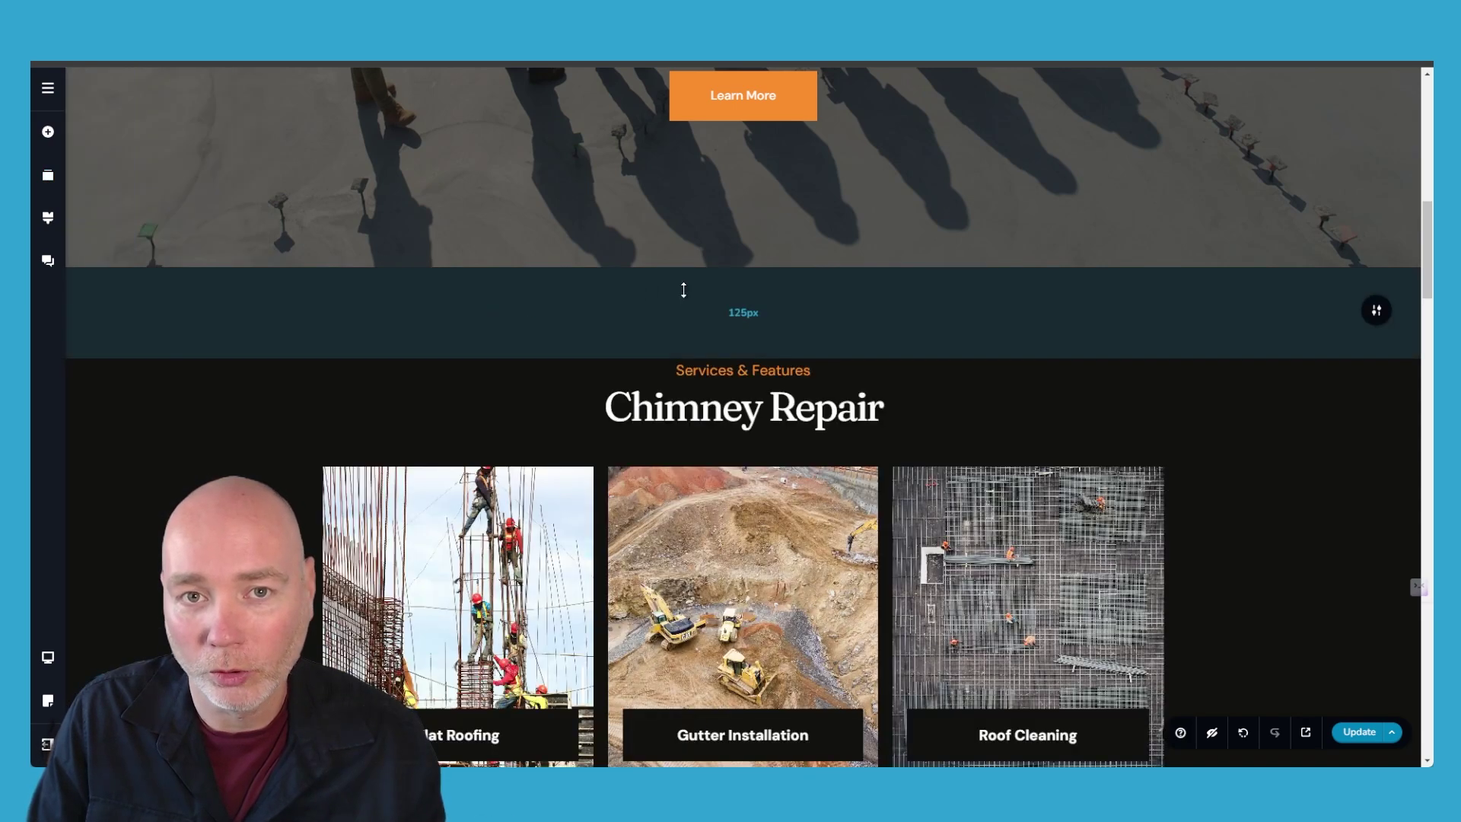
{"action": "scroll", "coordinate": [679, 371], "scroll_direction": "down", "scroll_amount": 5}
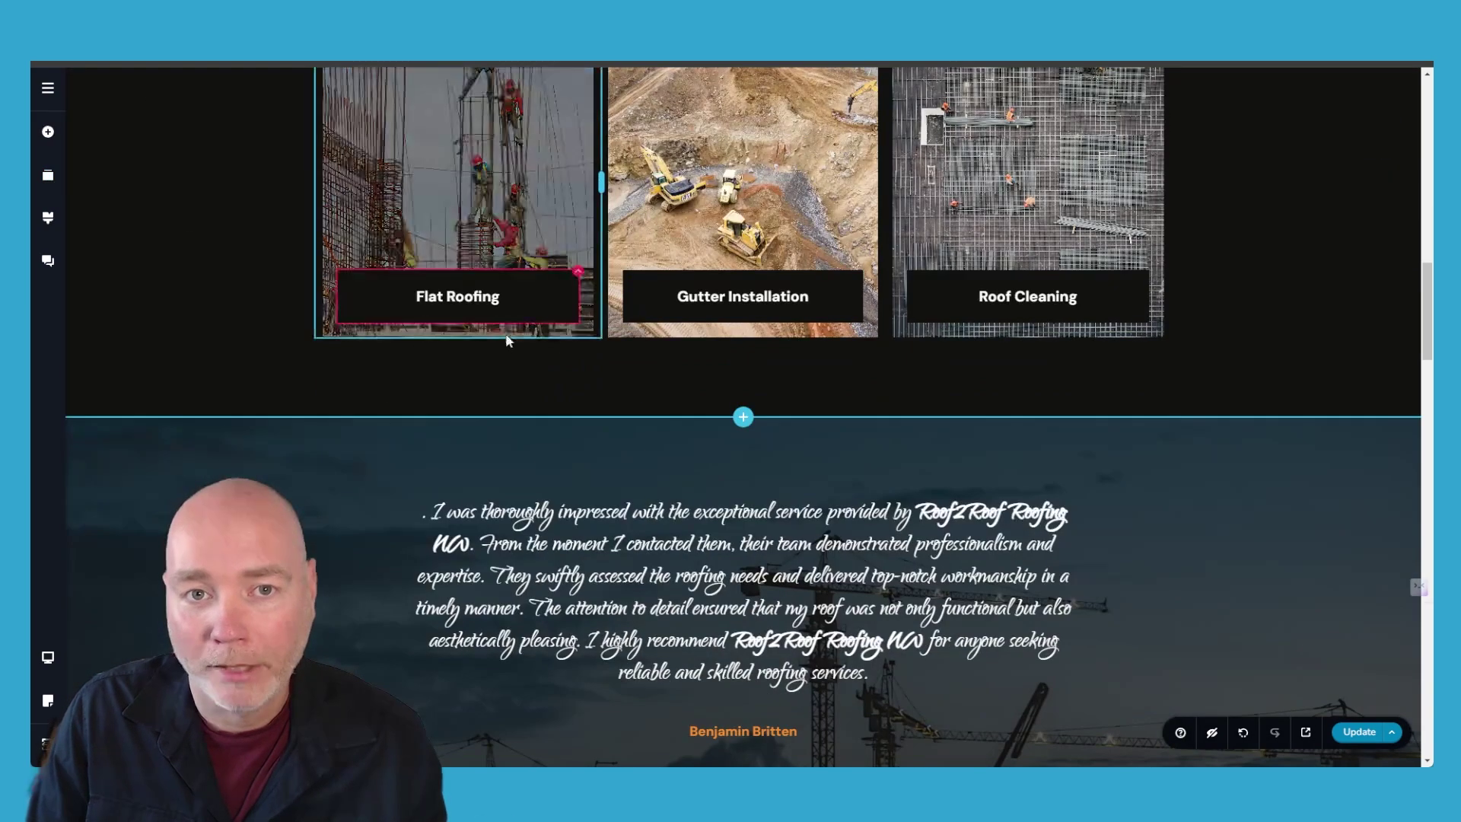
Step: Bring up the ready-made blocks library and scroll through its designs
{"action": "left_click", "coordinate": [744, 419]}
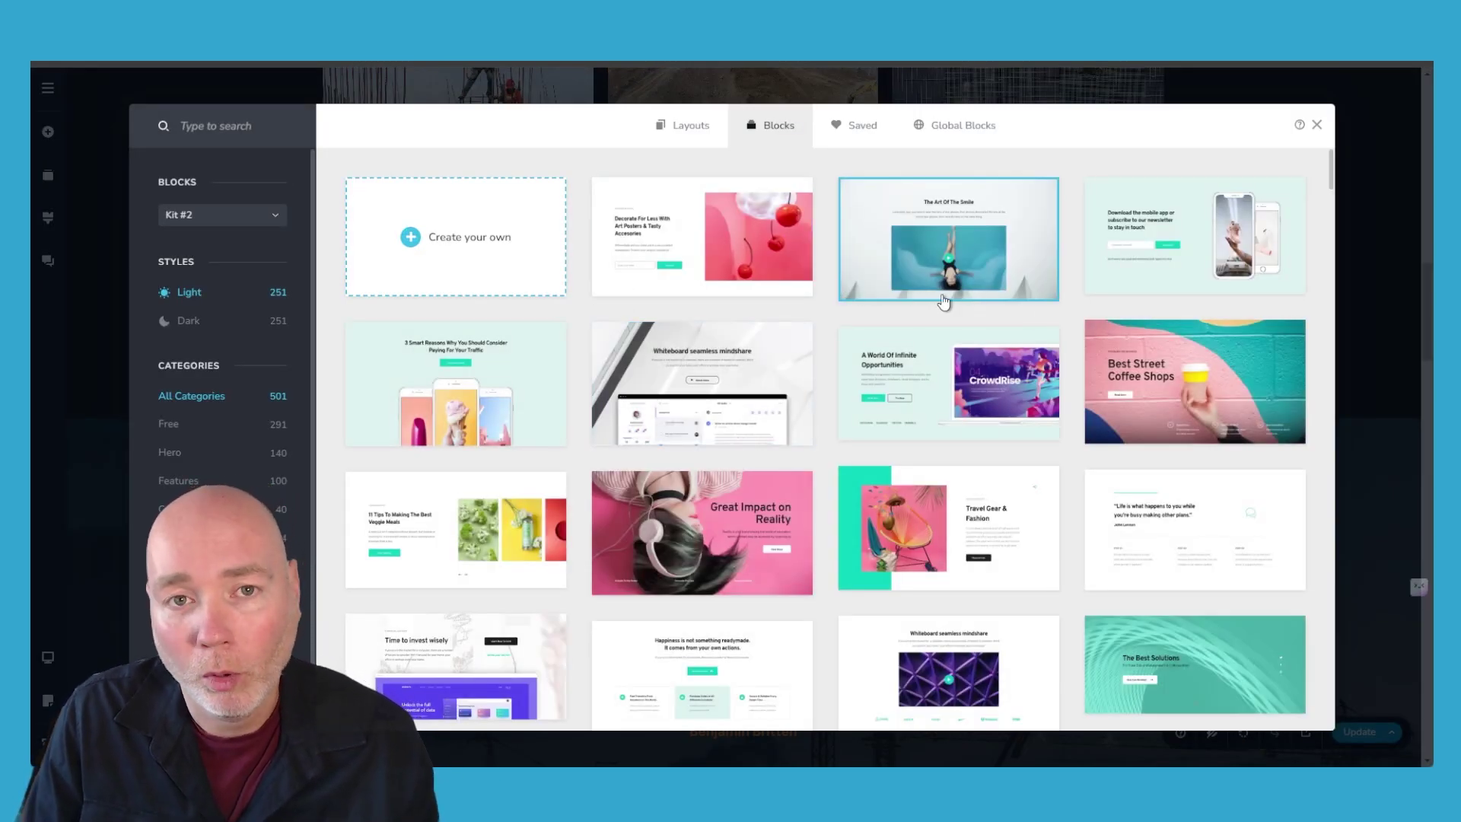
{"action": "scroll", "coordinate": [944, 303], "scroll_direction": "down", "scroll_amount": 5}
{"action": "scroll", "coordinate": [668, 294], "scroll_direction": "up", "scroll_amount": 4}
{"action": "scroll", "coordinate": [666, 297], "scroll_direction": "up", "scroll_amount": 1}
{"action": "scroll", "coordinate": [662, 301], "scroll_direction": "down", "scroll_amount": 10}
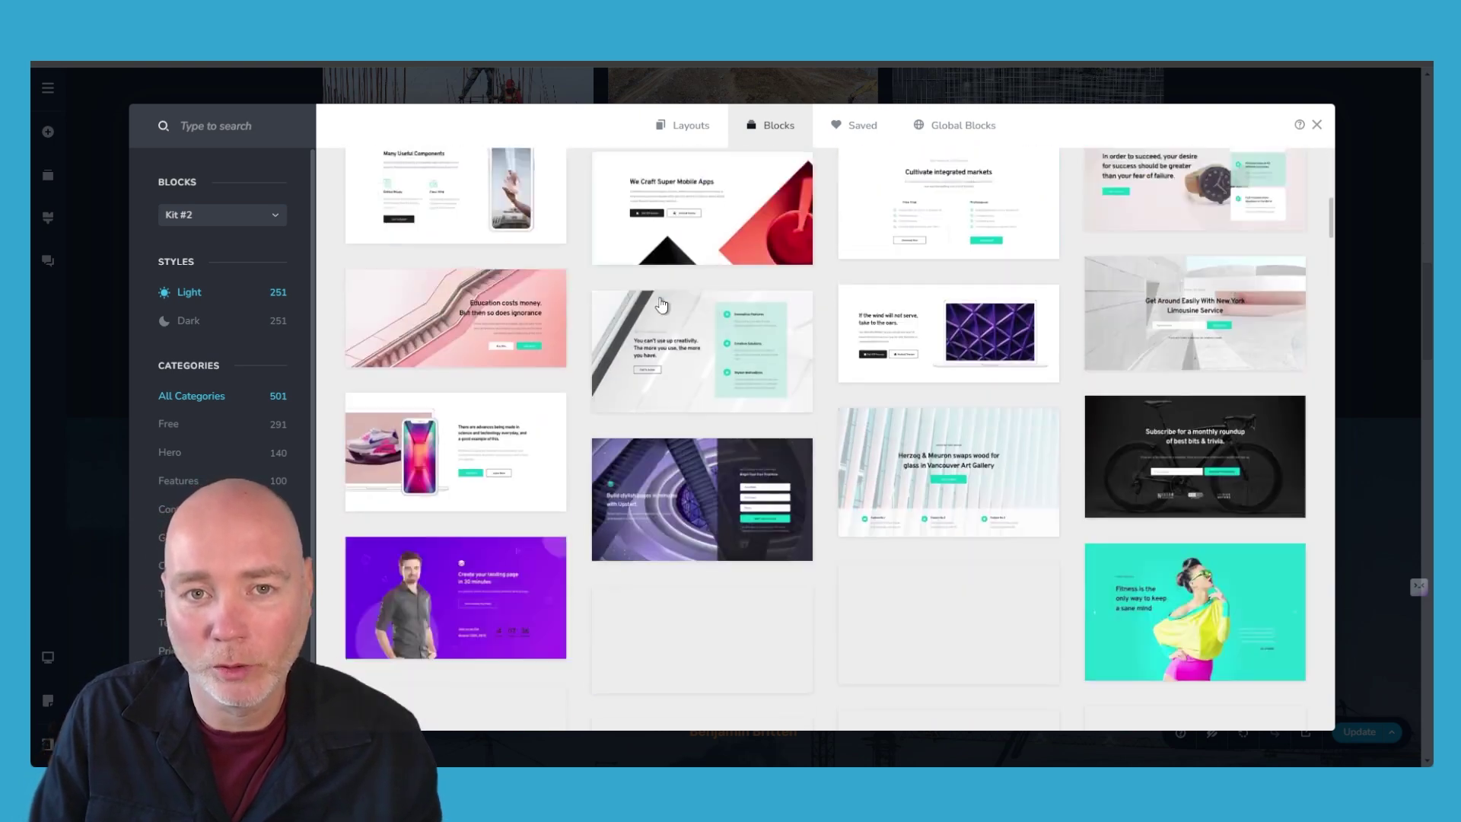
{"action": "scroll", "coordinate": [660, 305], "scroll_direction": "down", "scroll_amount": 4}
{"action": "scroll", "coordinate": [659, 305], "scroll_direction": "down", "scroll_amount": 4}
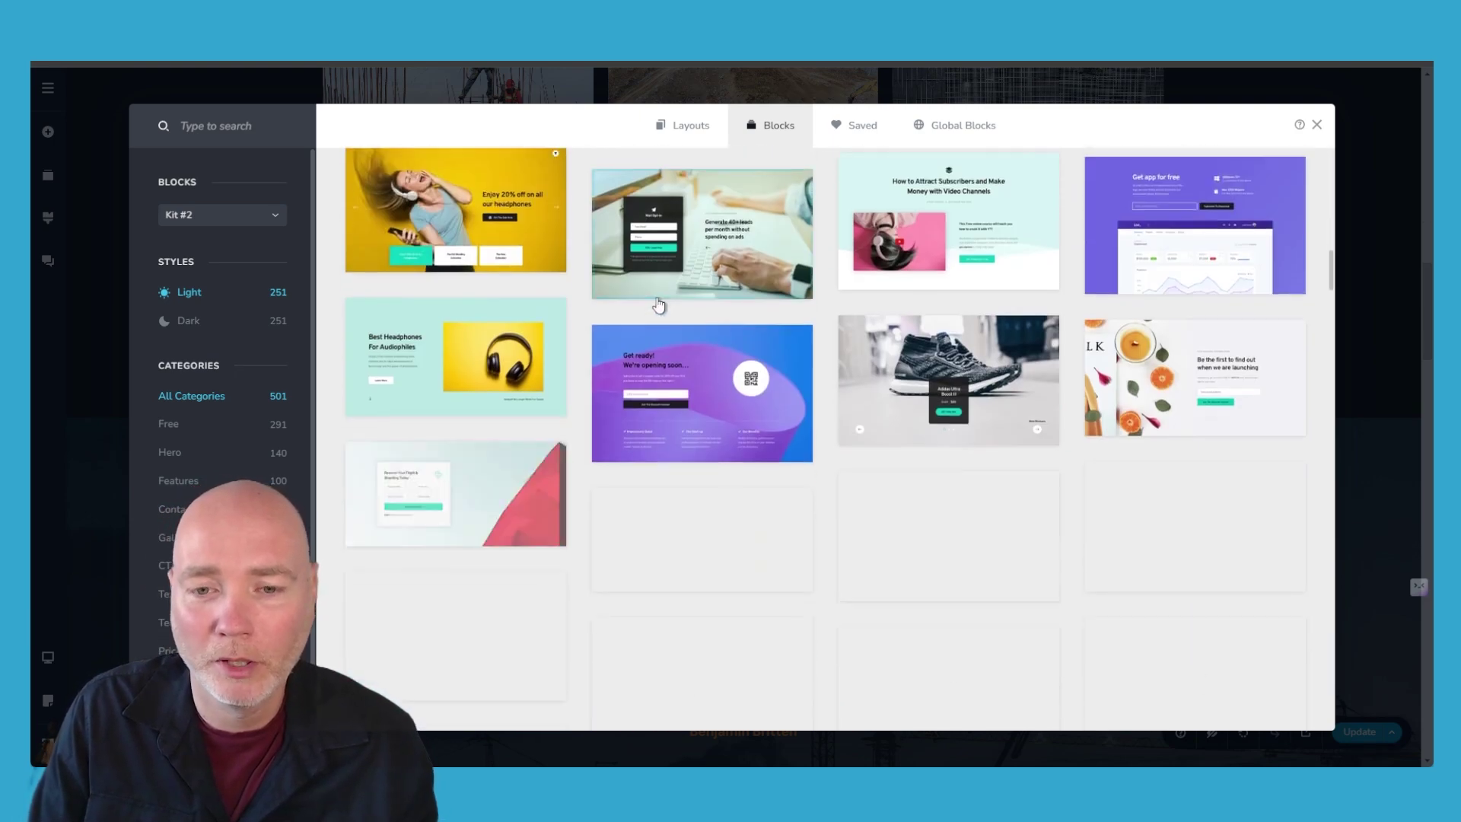
{"action": "scroll", "coordinate": [659, 304], "scroll_direction": "down", "scroll_amount": 4}
{"action": "scroll", "coordinate": [659, 304], "scroll_direction": "down", "scroll_amount": 4}
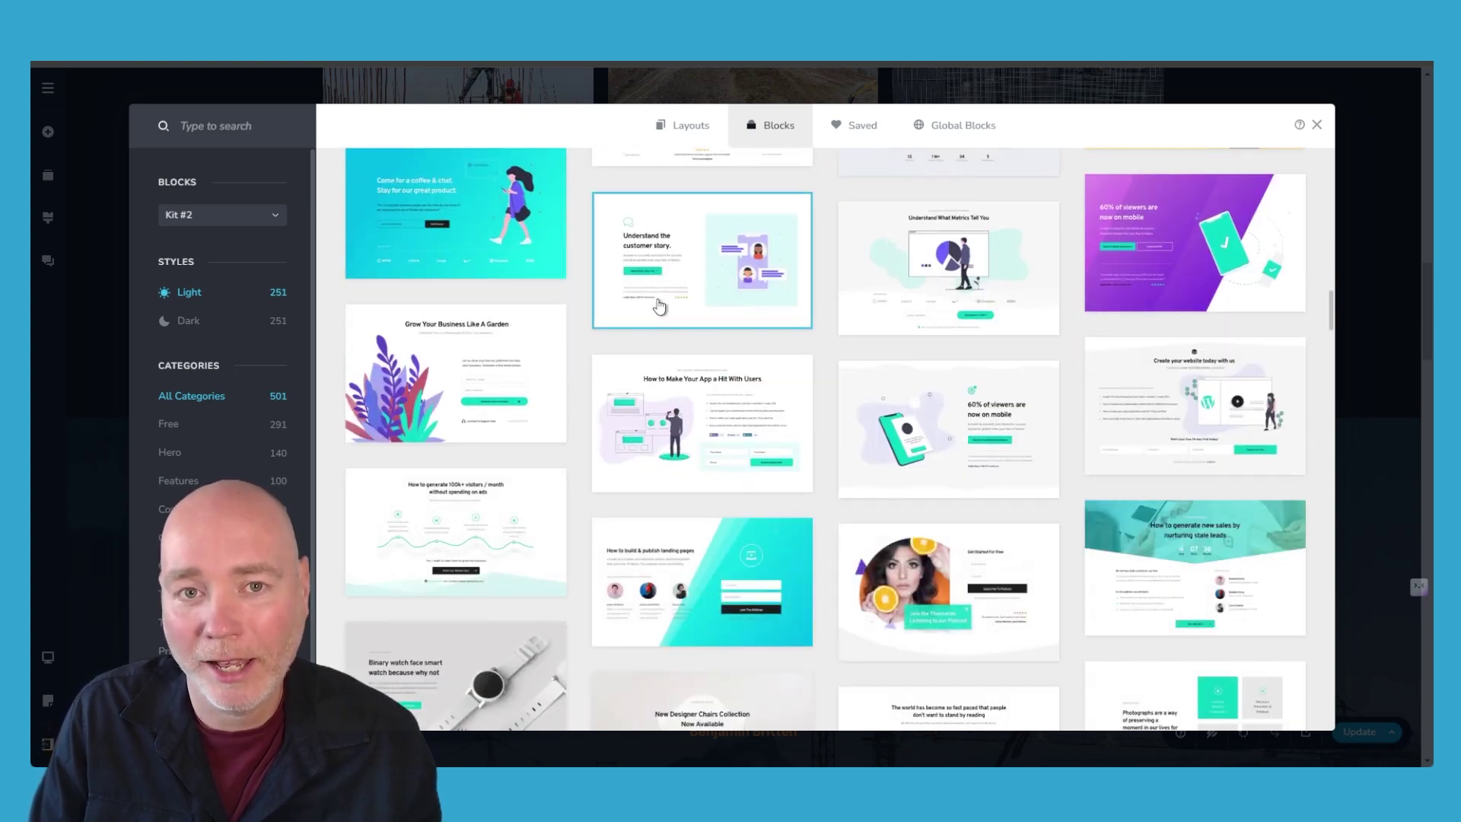
{"action": "scroll", "coordinate": [659, 306], "scroll_direction": "down", "scroll_amount": 4}
{"action": "scroll", "coordinate": [659, 306], "scroll_direction": "down", "scroll_amount": 5}
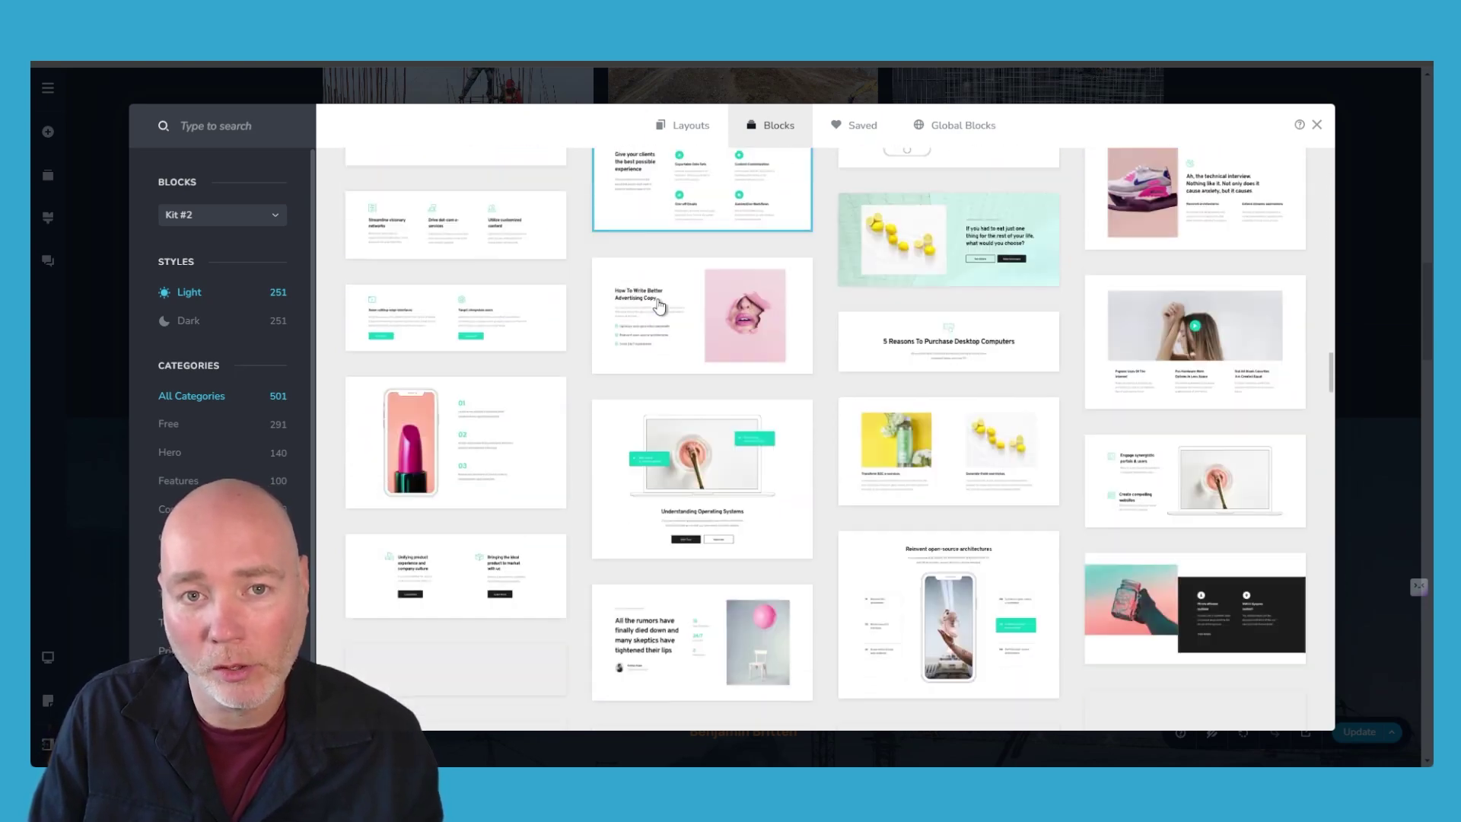
{"action": "scroll", "coordinate": [659, 306], "scroll_direction": "down", "scroll_amount": 8}
{"action": "scroll", "coordinate": [290, 207], "scroll_direction": "down", "scroll_amount": 2}
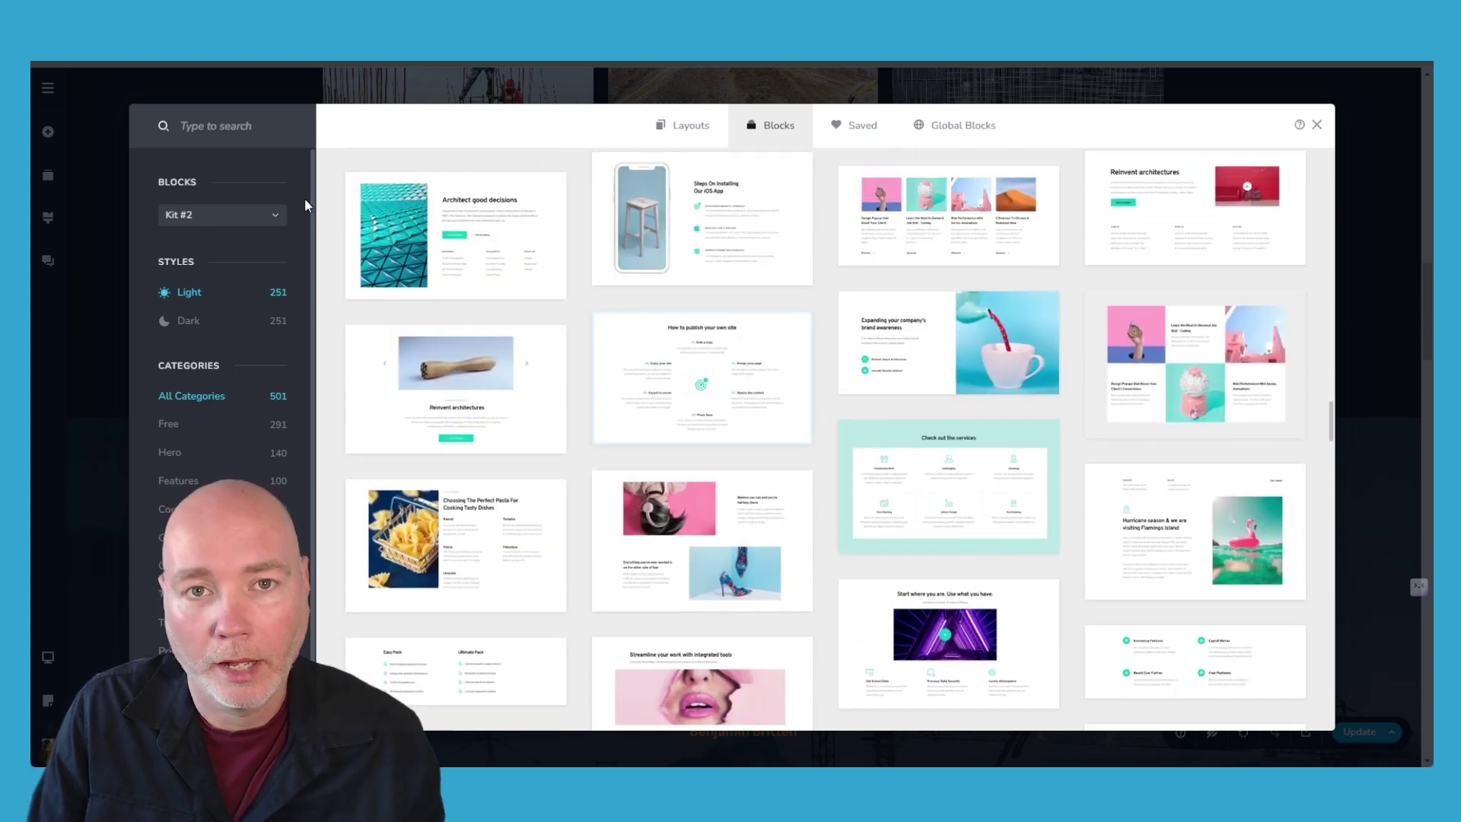
Step: Filter the blocks library to Dark style, then the Free, Hero and Features categories
{"action": "left_click", "coordinate": [185, 319]}
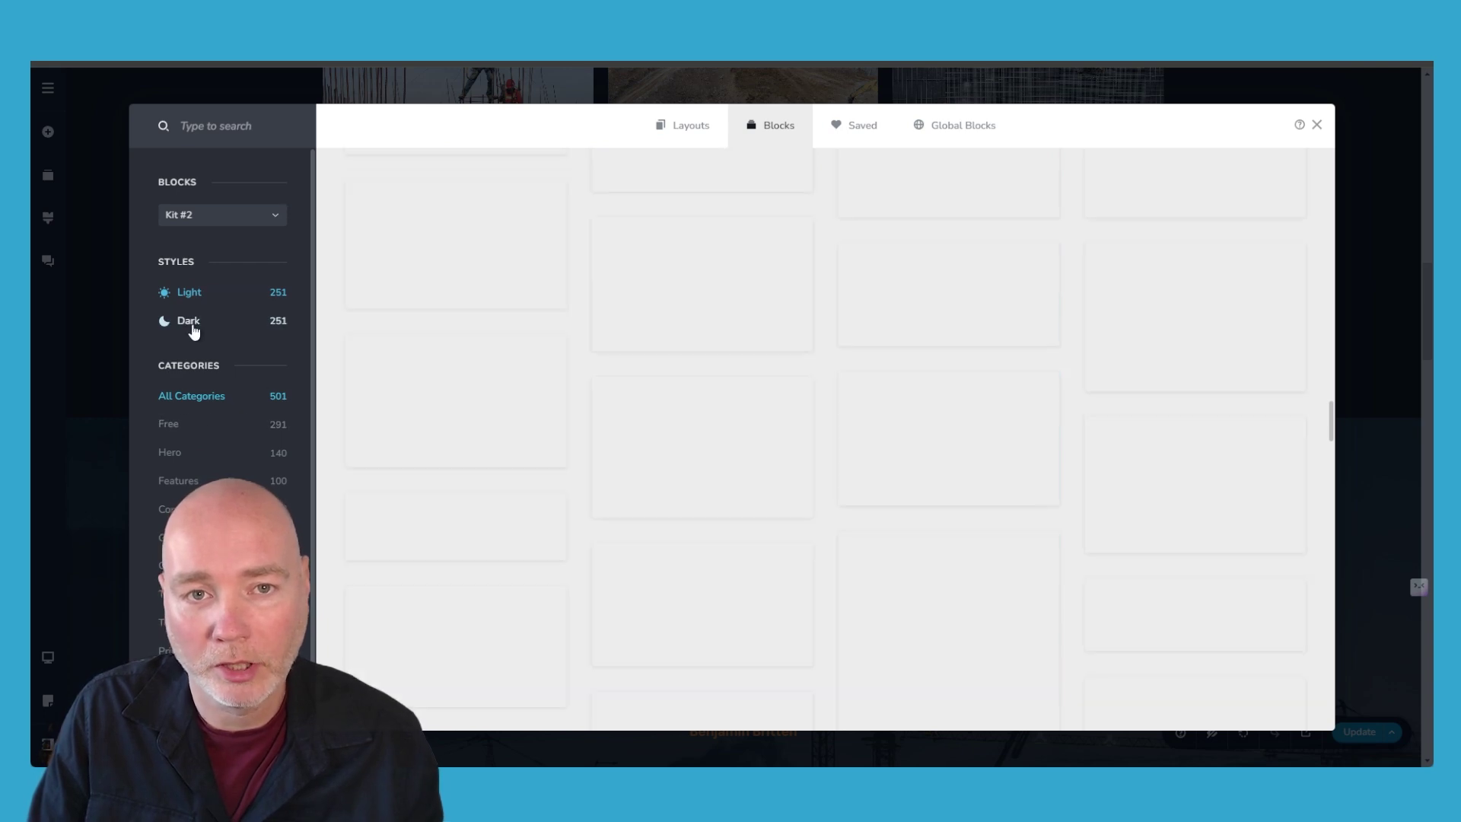
{"action": "left_click", "coordinate": [202, 433]}
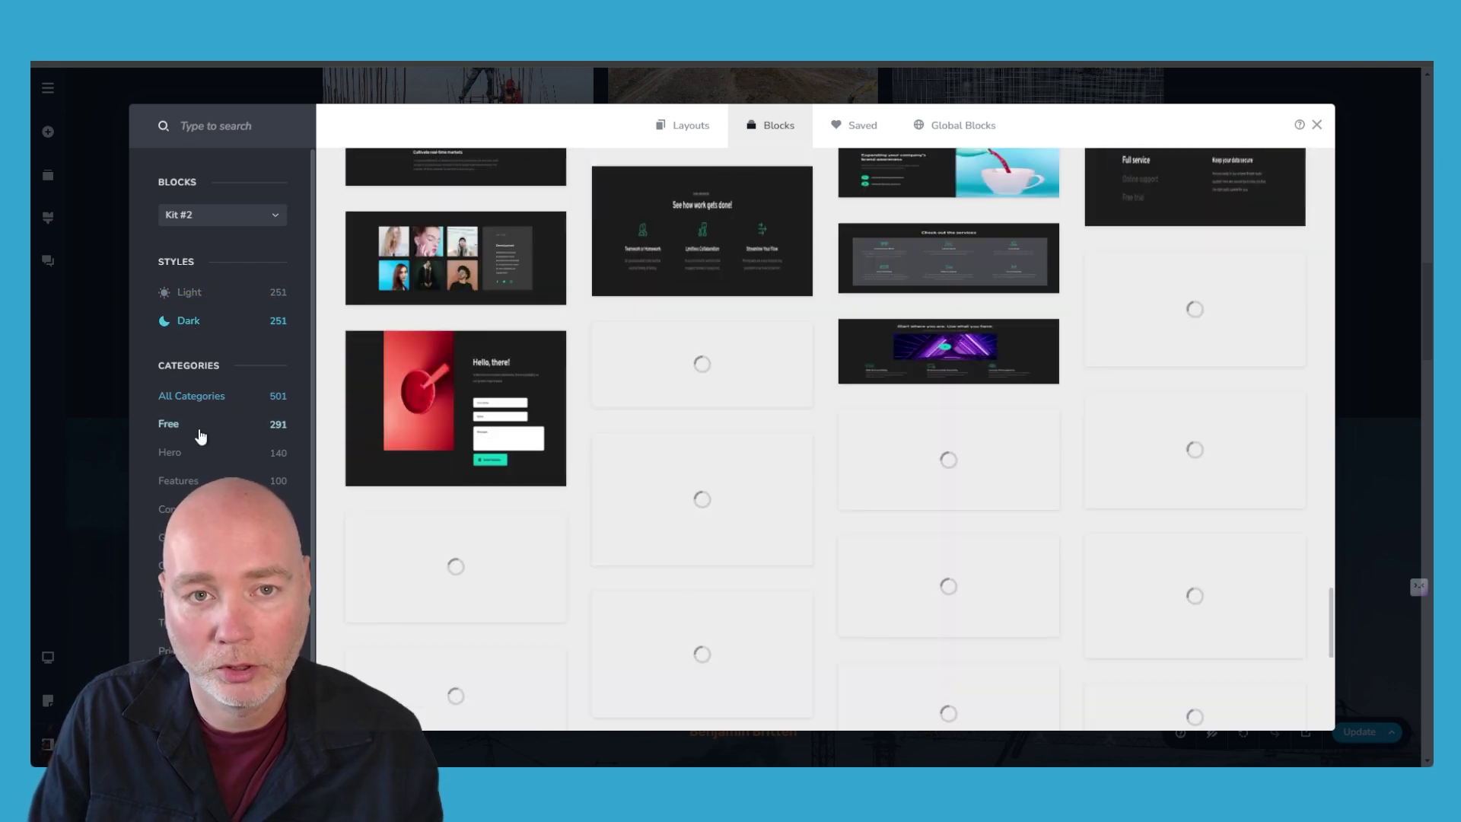
{"action": "left_click", "coordinate": [197, 454]}
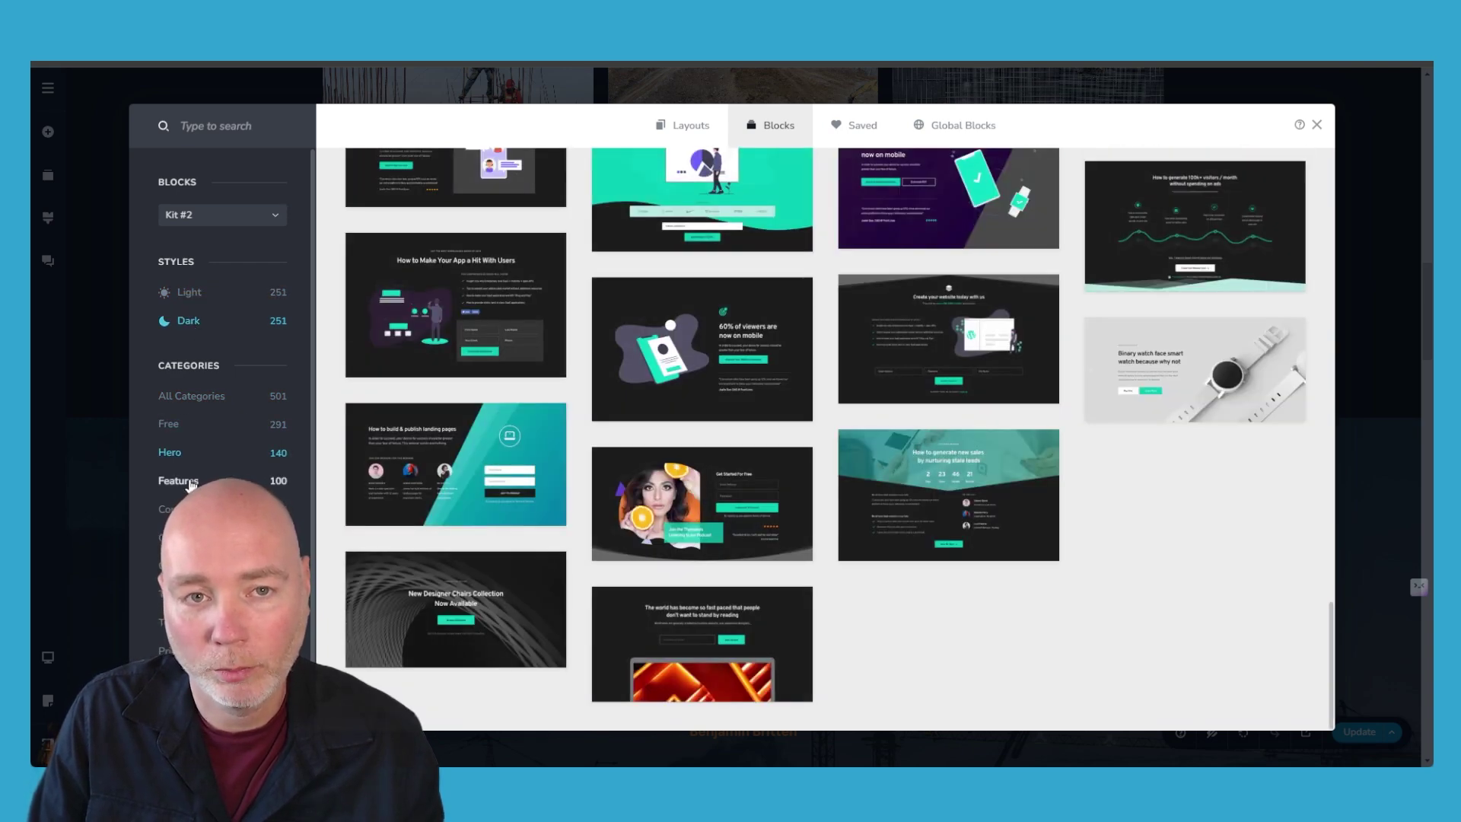
{"action": "left_click", "coordinate": [189, 481]}
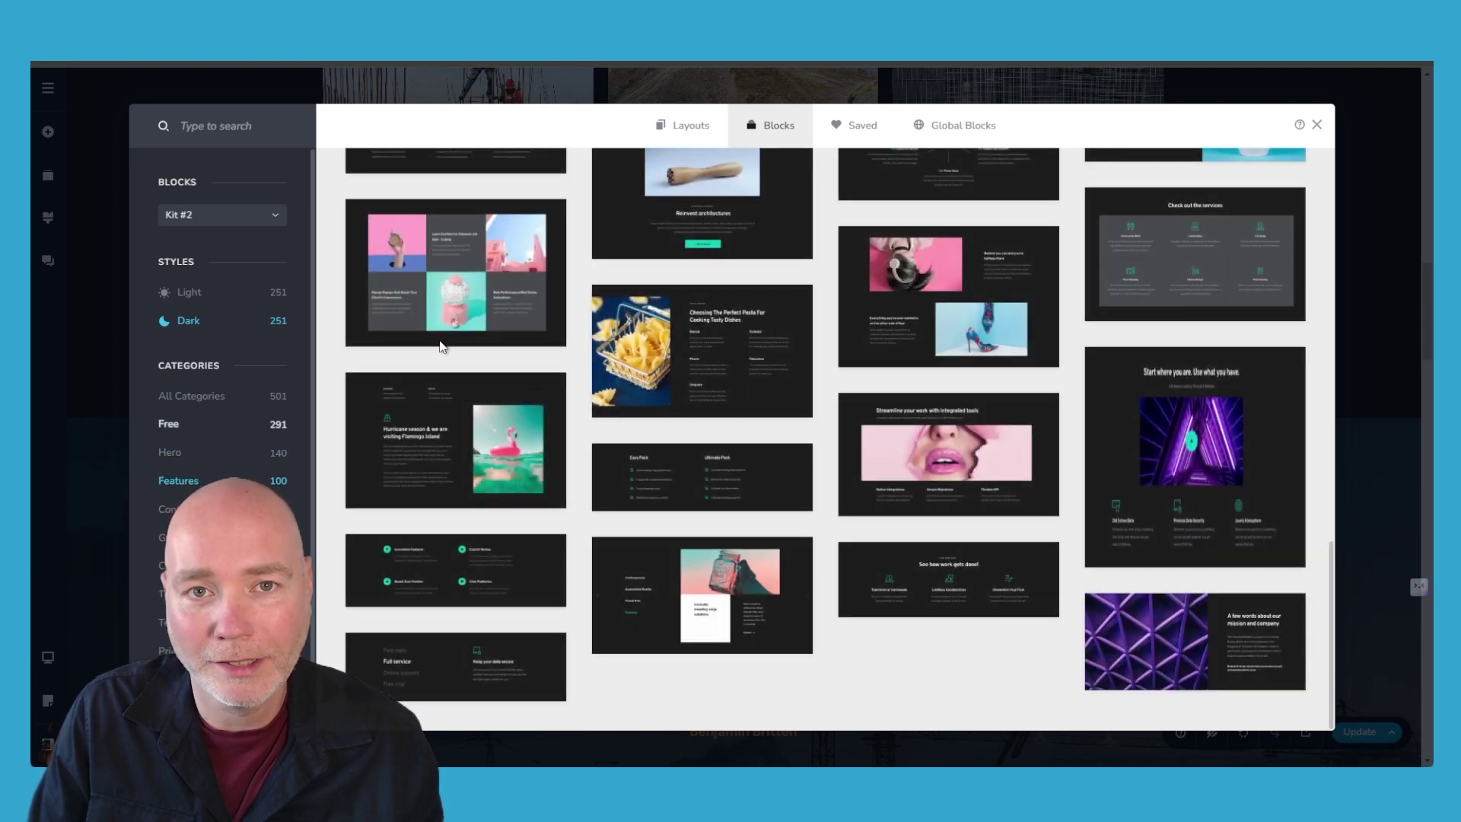
Step: Browse the full-page Layouts templates, then close the library back to the Roof2Roof page
{"action": "left_click", "coordinate": [700, 129]}
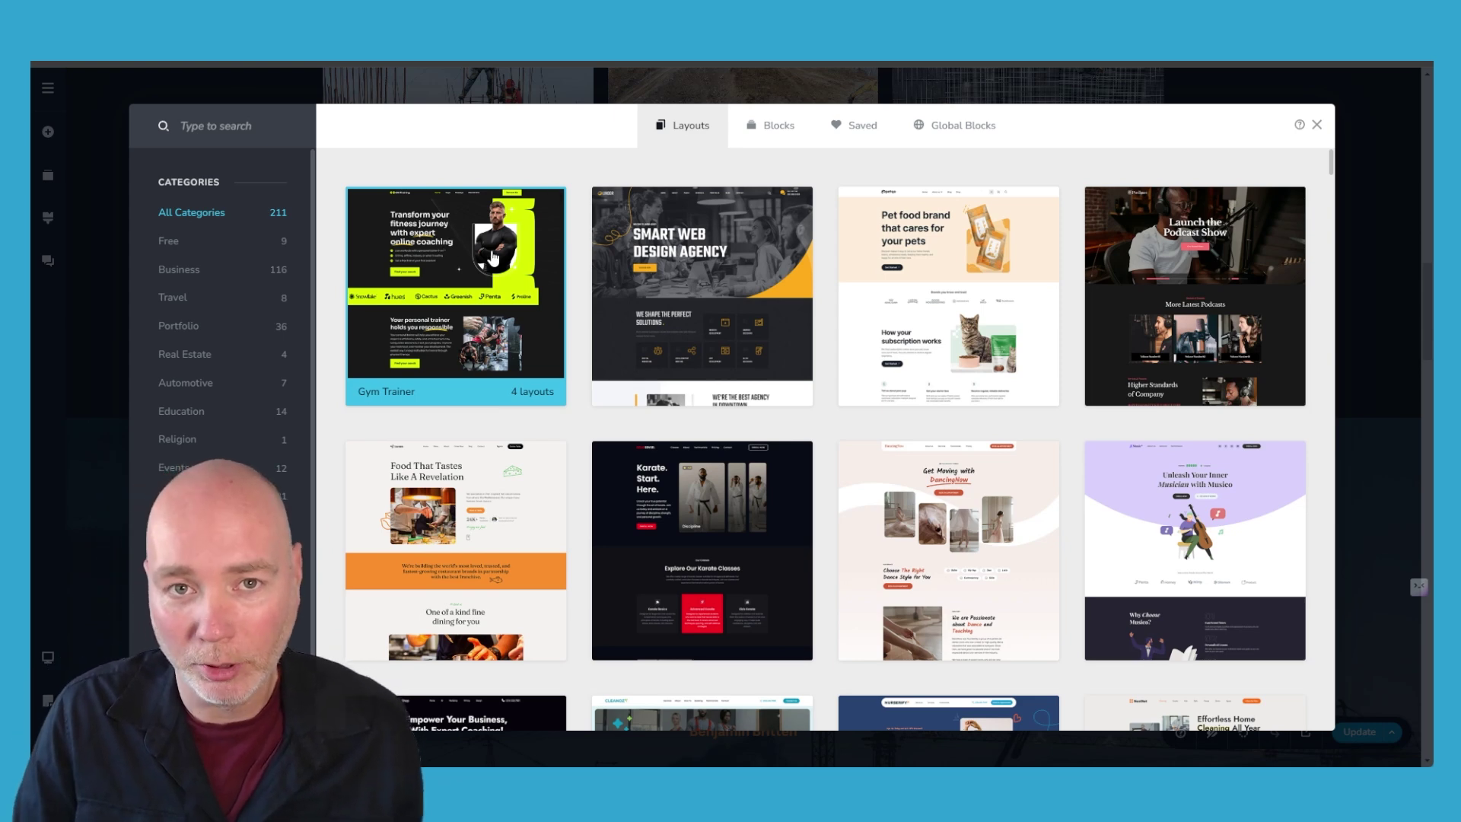
{"action": "scroll", "coordinate": [943, 303], "scroll_direction": "down", "scroll_amount": 3}
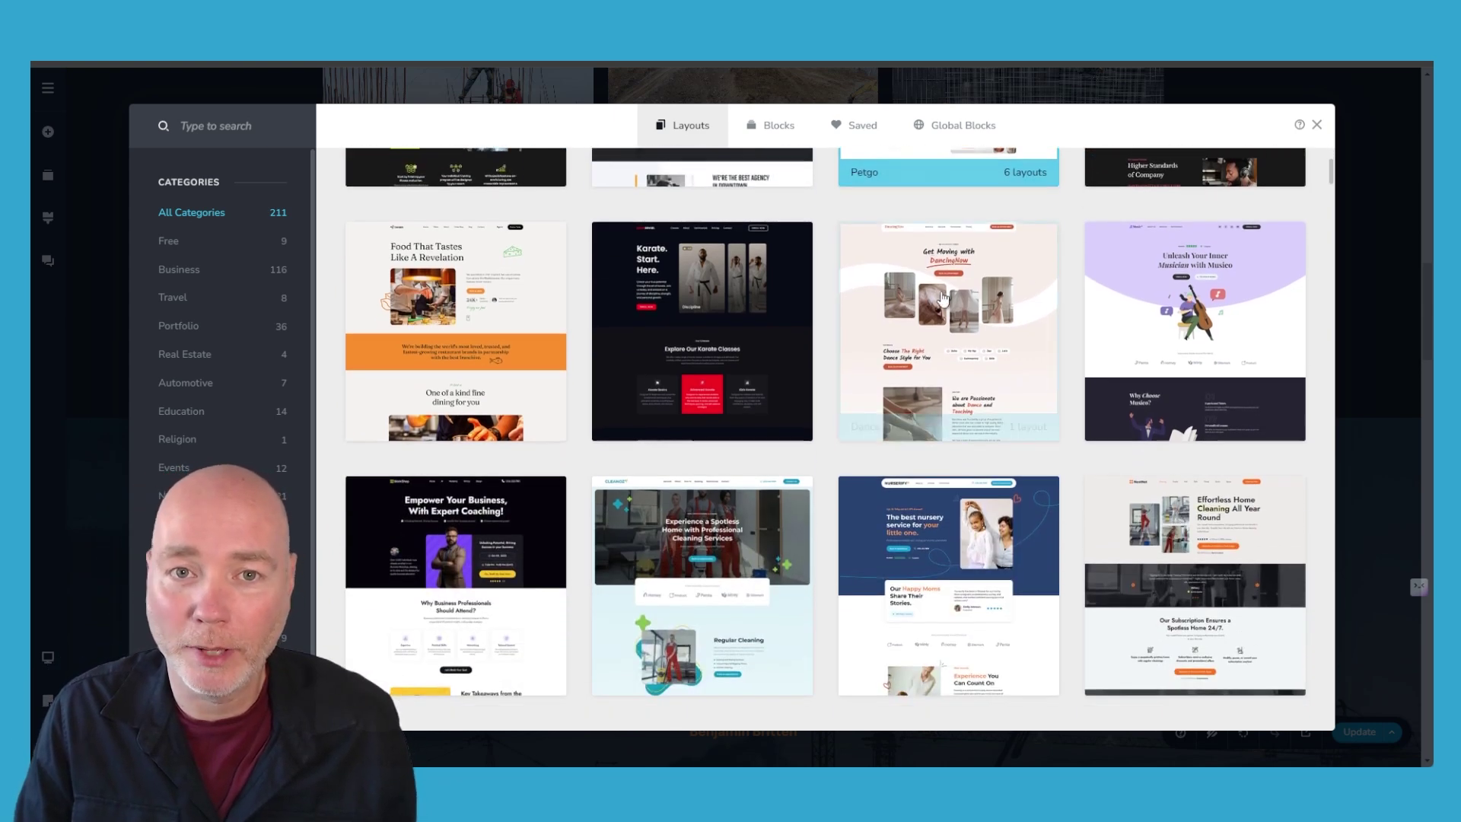
{"action": "scroll", "coordinate": [700, 320], "scroll_direction": "down", "scroll_amount": 4}
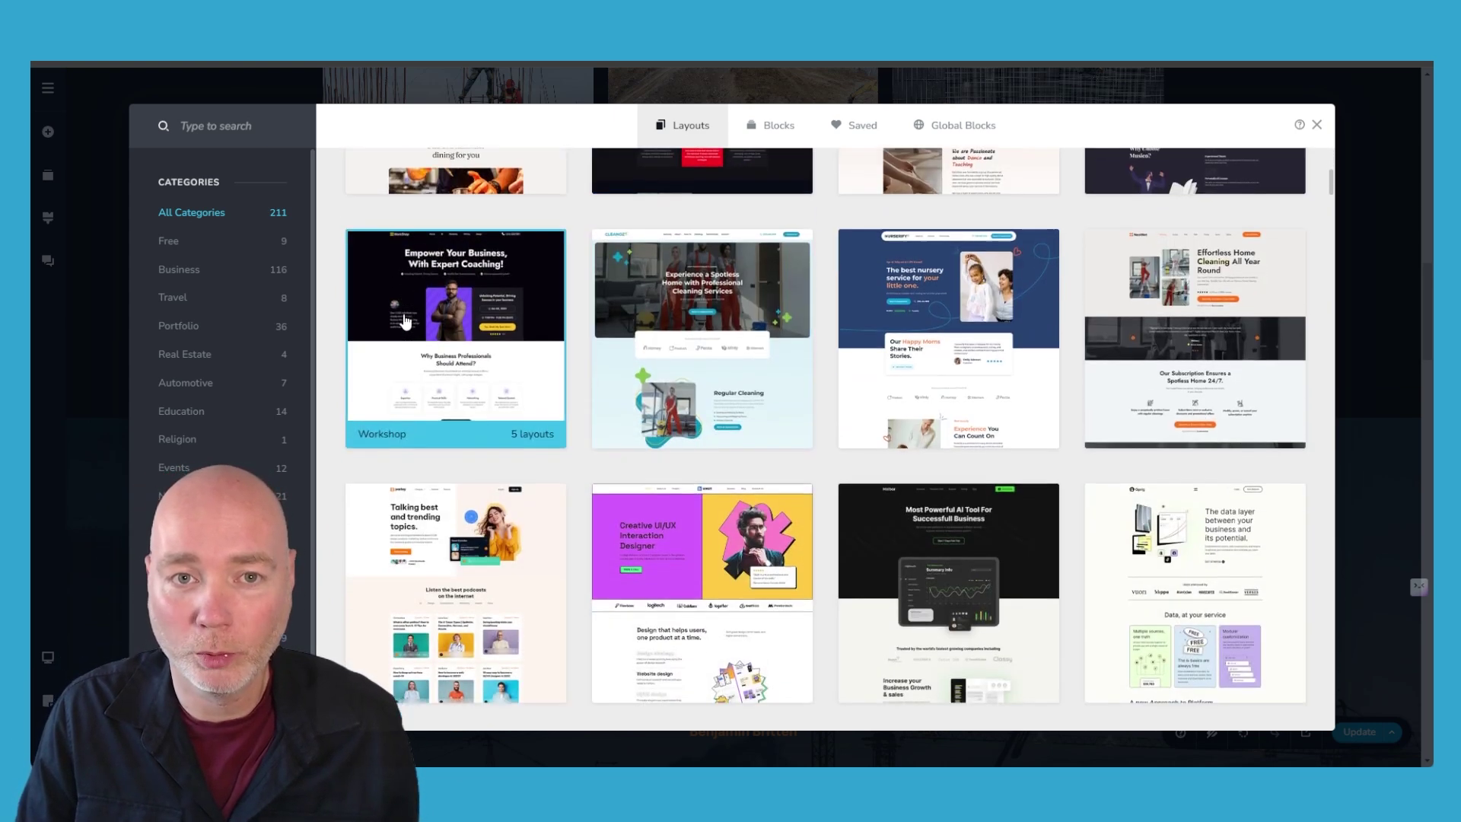
{"action": "scroll", "coordinate": [405, 321], "scroll_direction": "down", "scroll_amount": 1}
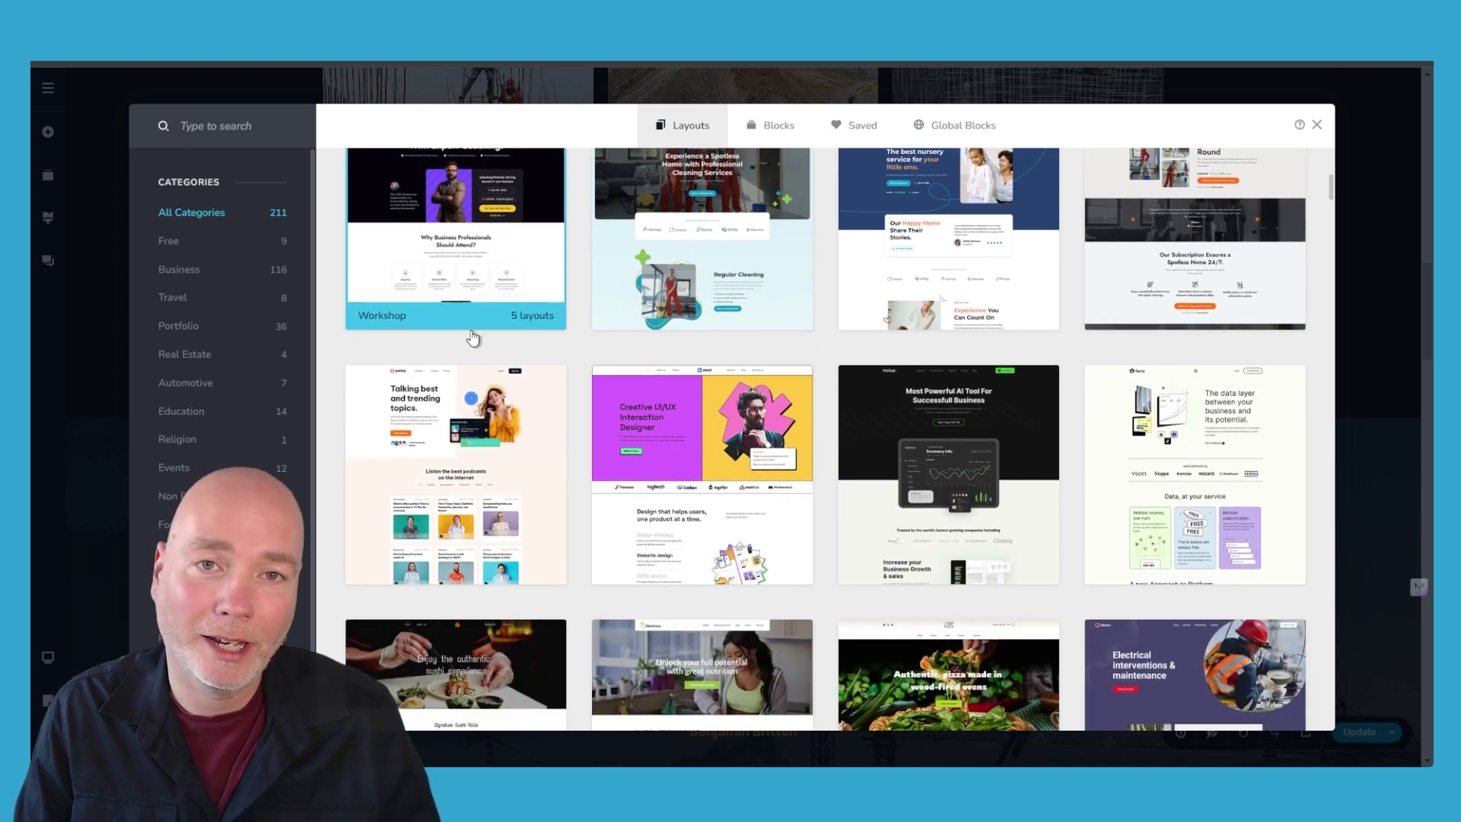
{"action": "scroll", "coordinate": [487, 339], "scroll_direction": "down", "scroll_amount": 7}
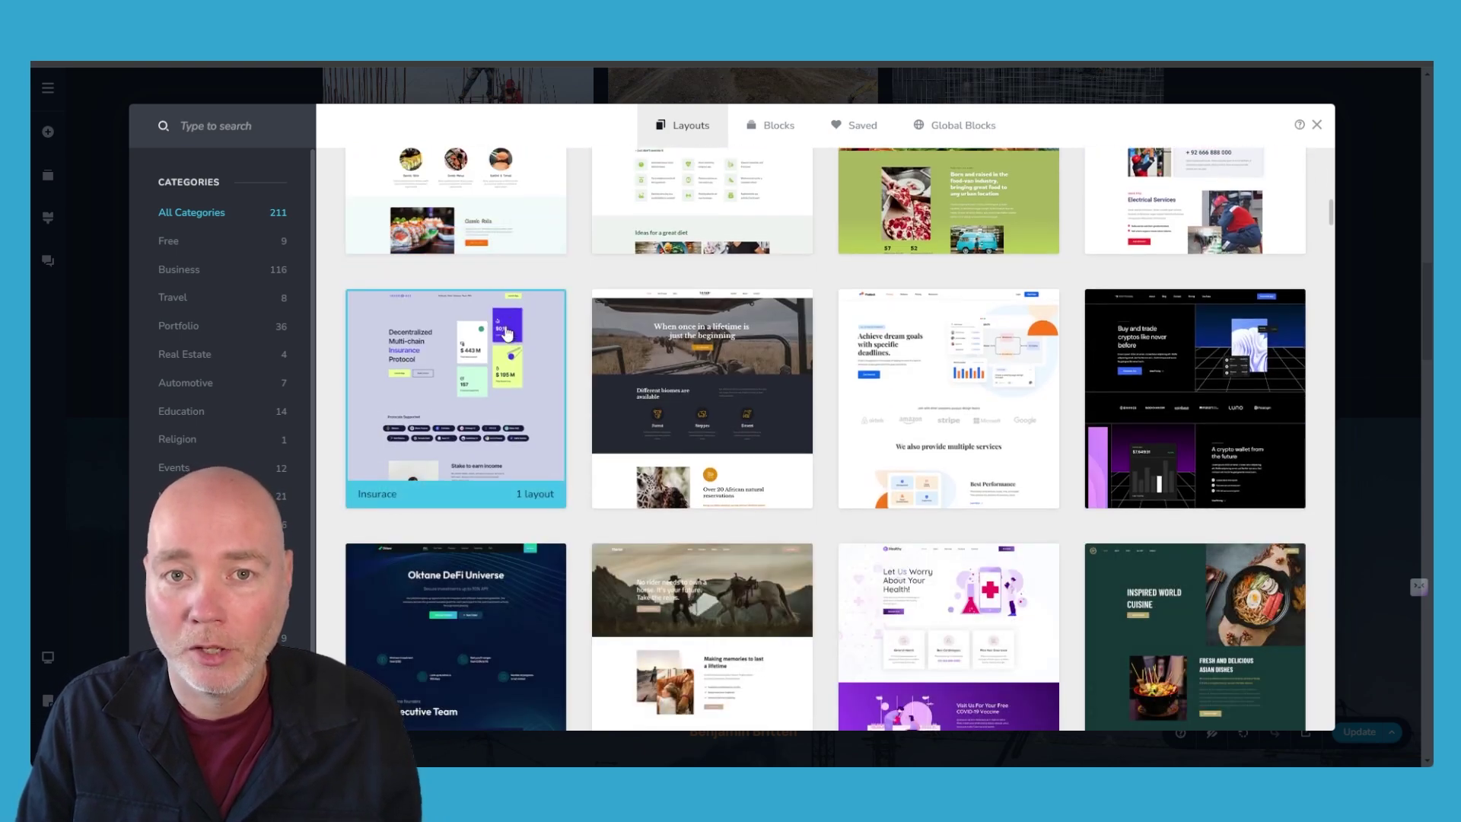
{"action": "scroll", "coordinate": [1073, 242], "scroll_direction": "down", "scroll_amount": 5}
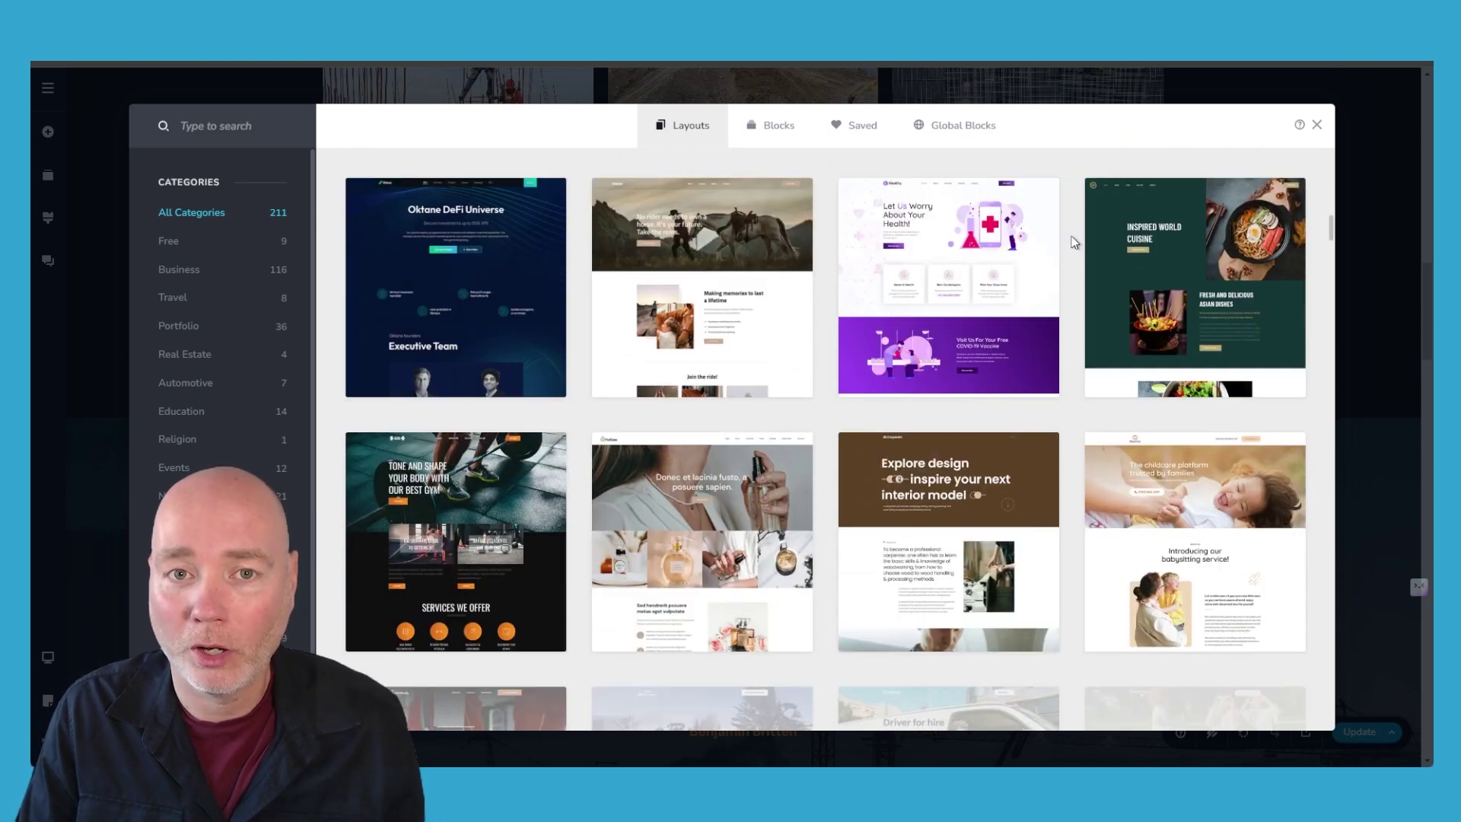
{"action": "scroll", "coordinate": [1073, 242], "scroll_direction": "down", "scroll_amount": 10}
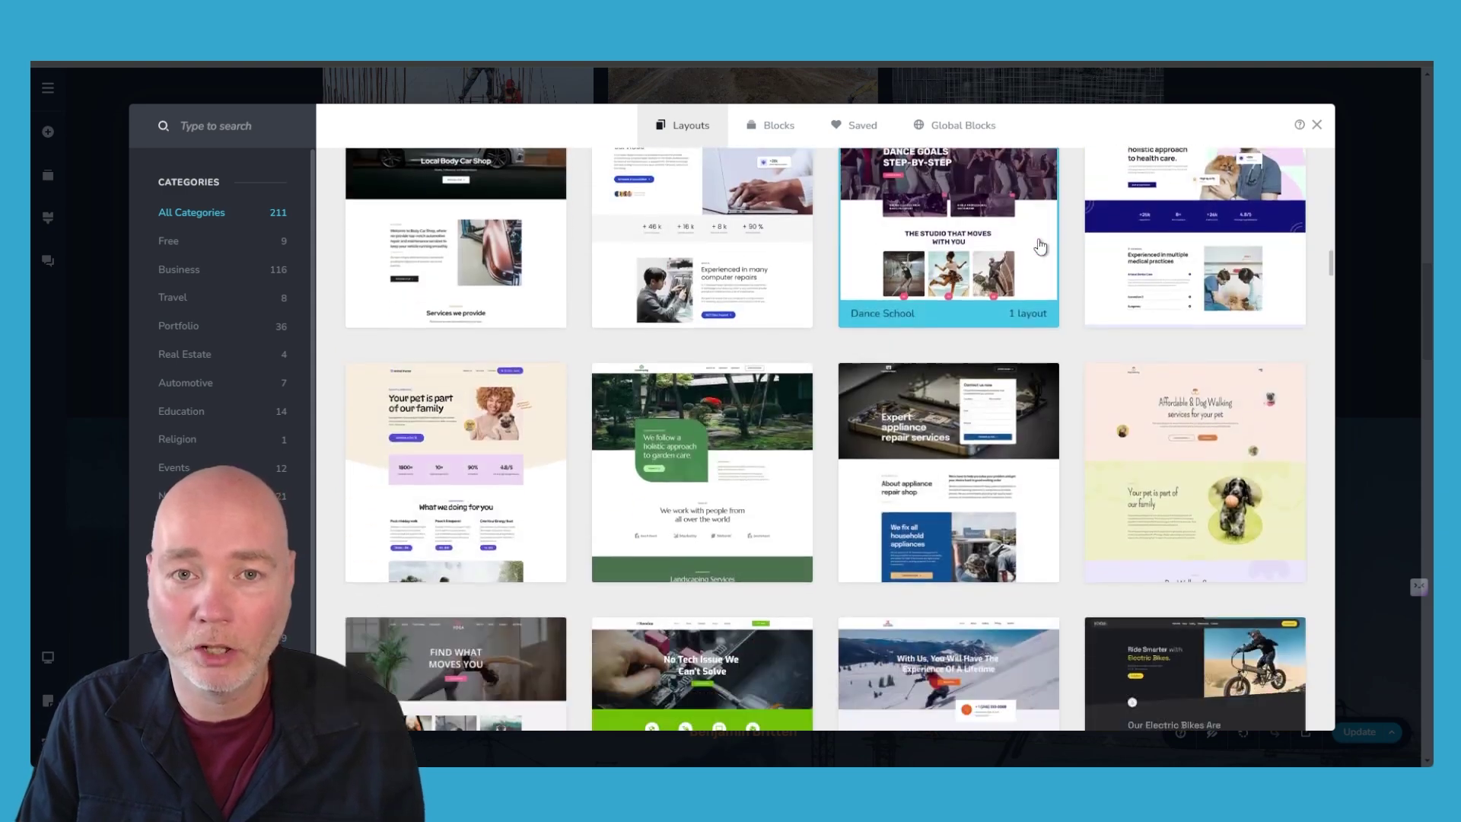
{"action": "scroll", "coordinate": [1039, 246], "scroll_direction": "down", "scroll_amount": 3}
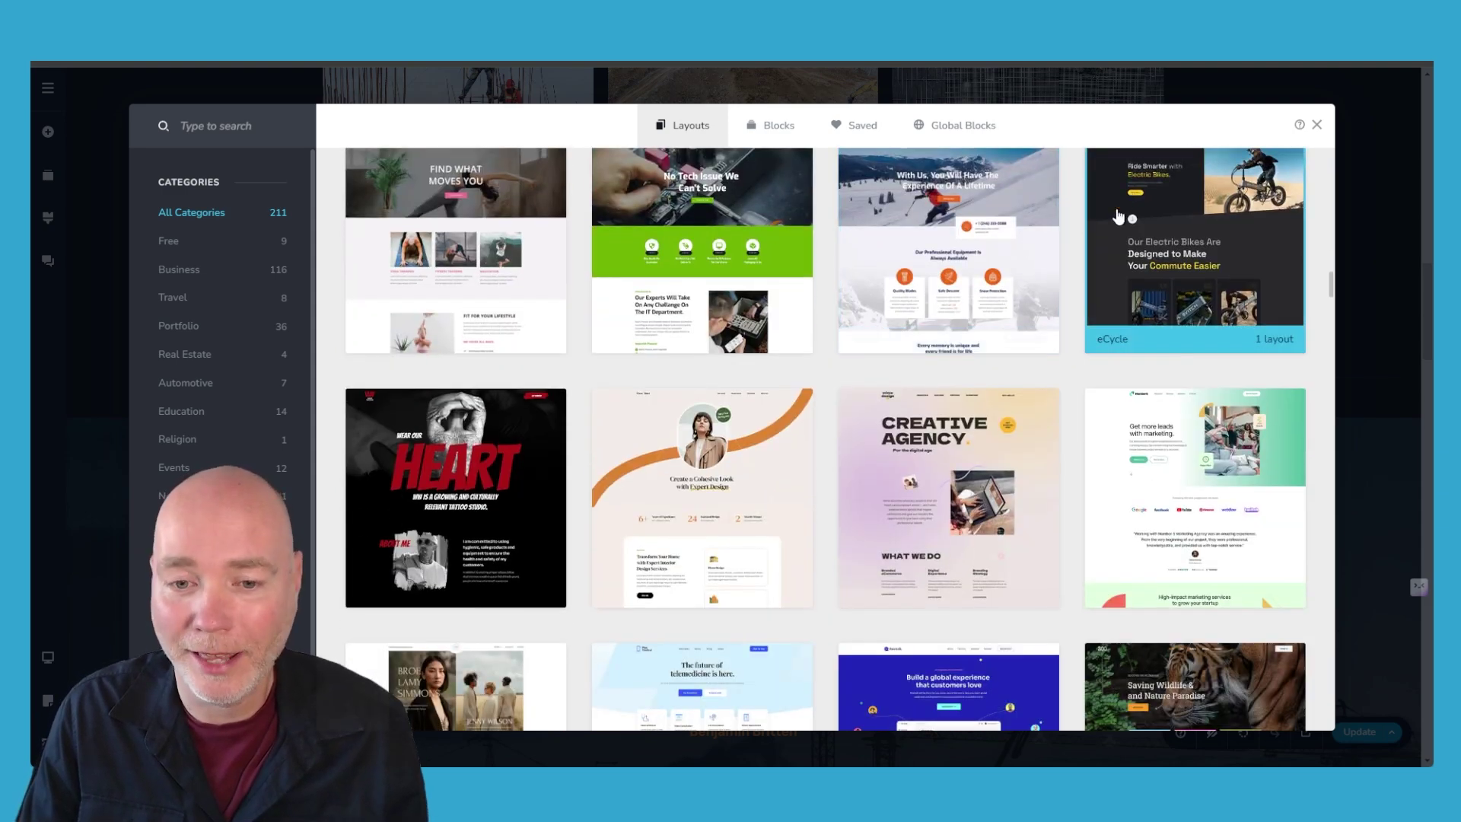
{"action": "scroll", "coordinate": [1087, 212], "scroll_direction": "down", "scroll_amount": 3}
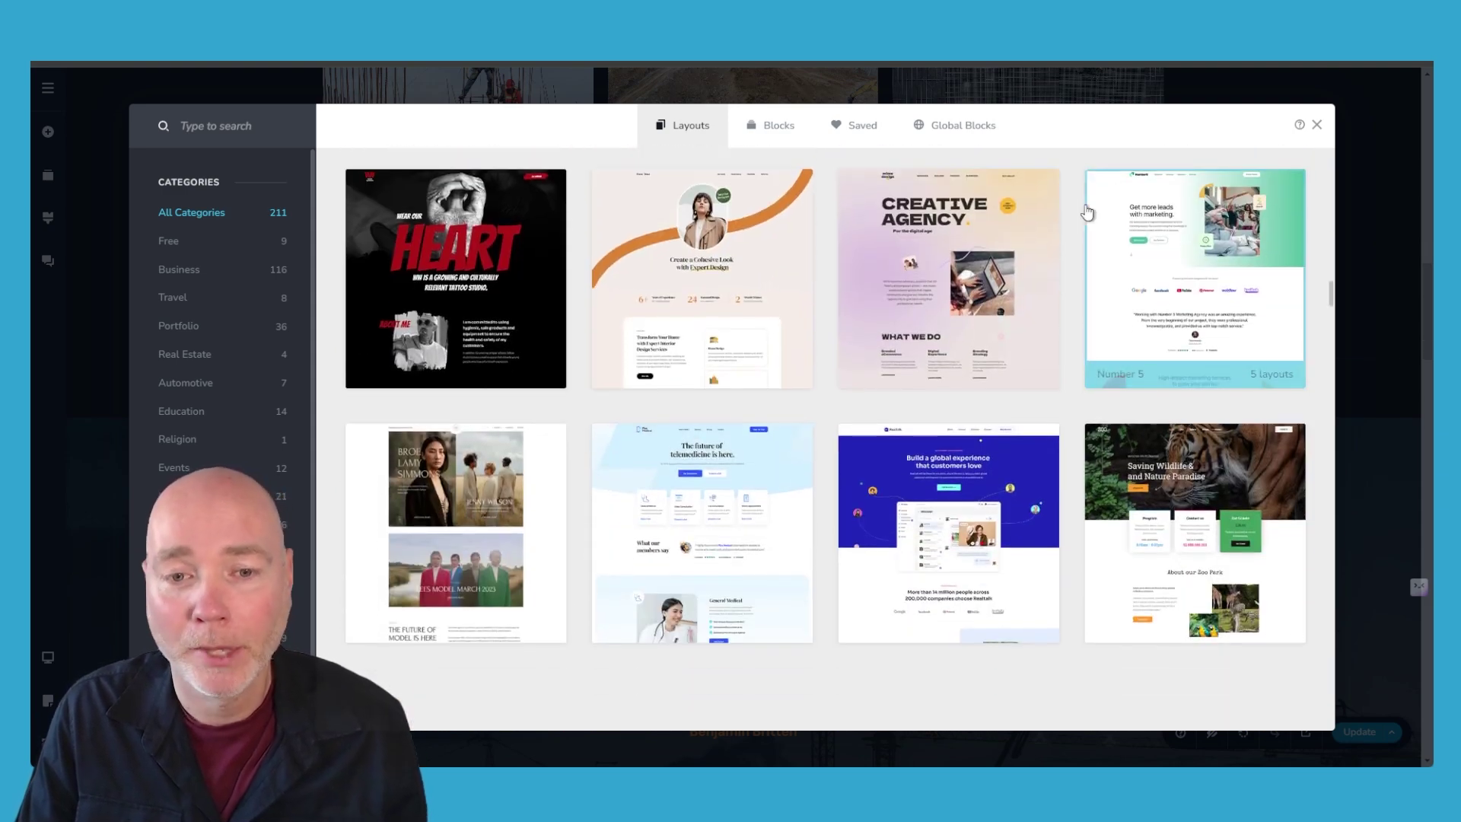
{"action": "left_click", "coordinate": [1317, 125]}
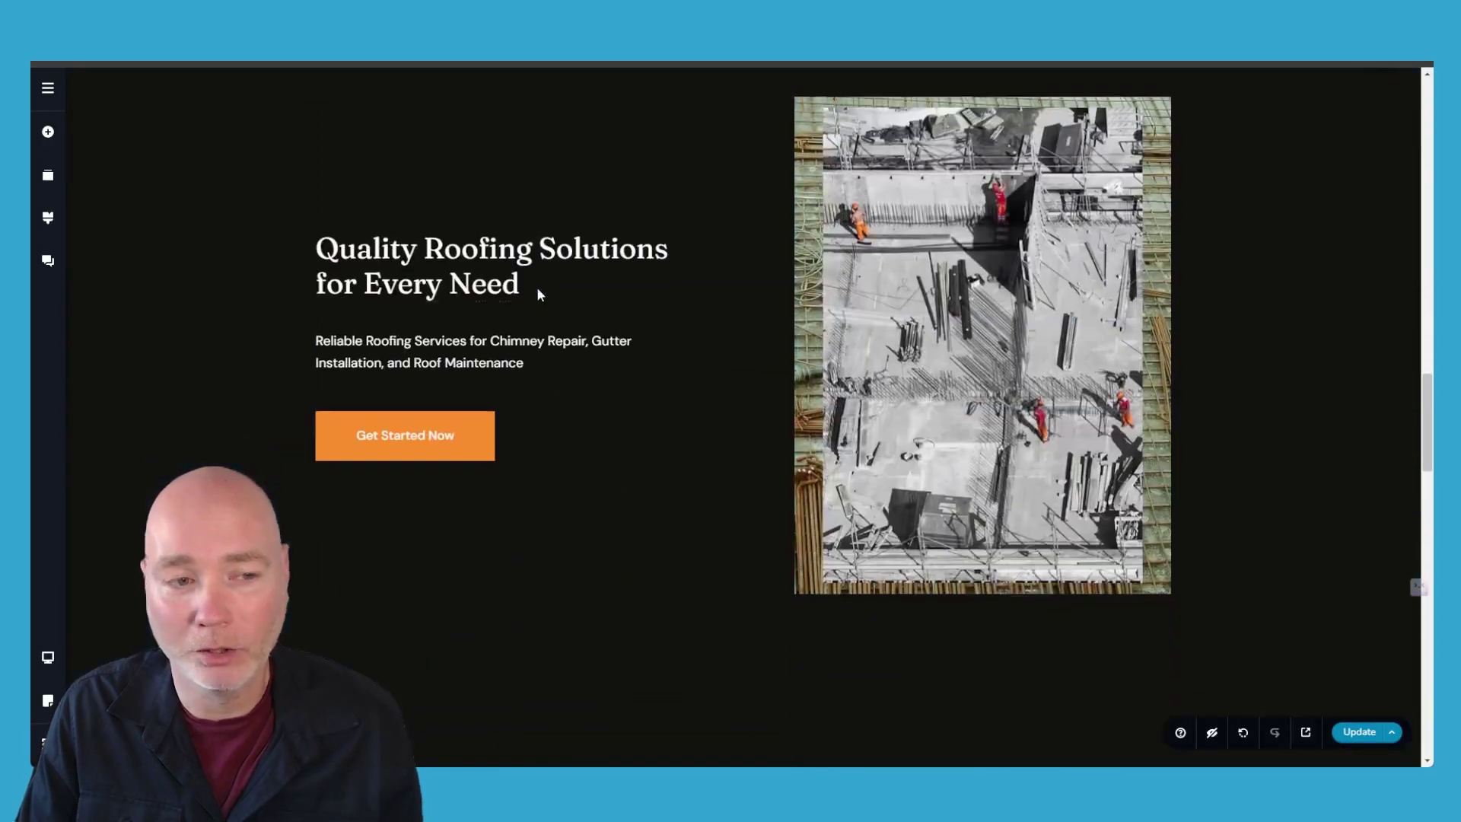
{"action": "left_click", "coordinate": [48, 659]}
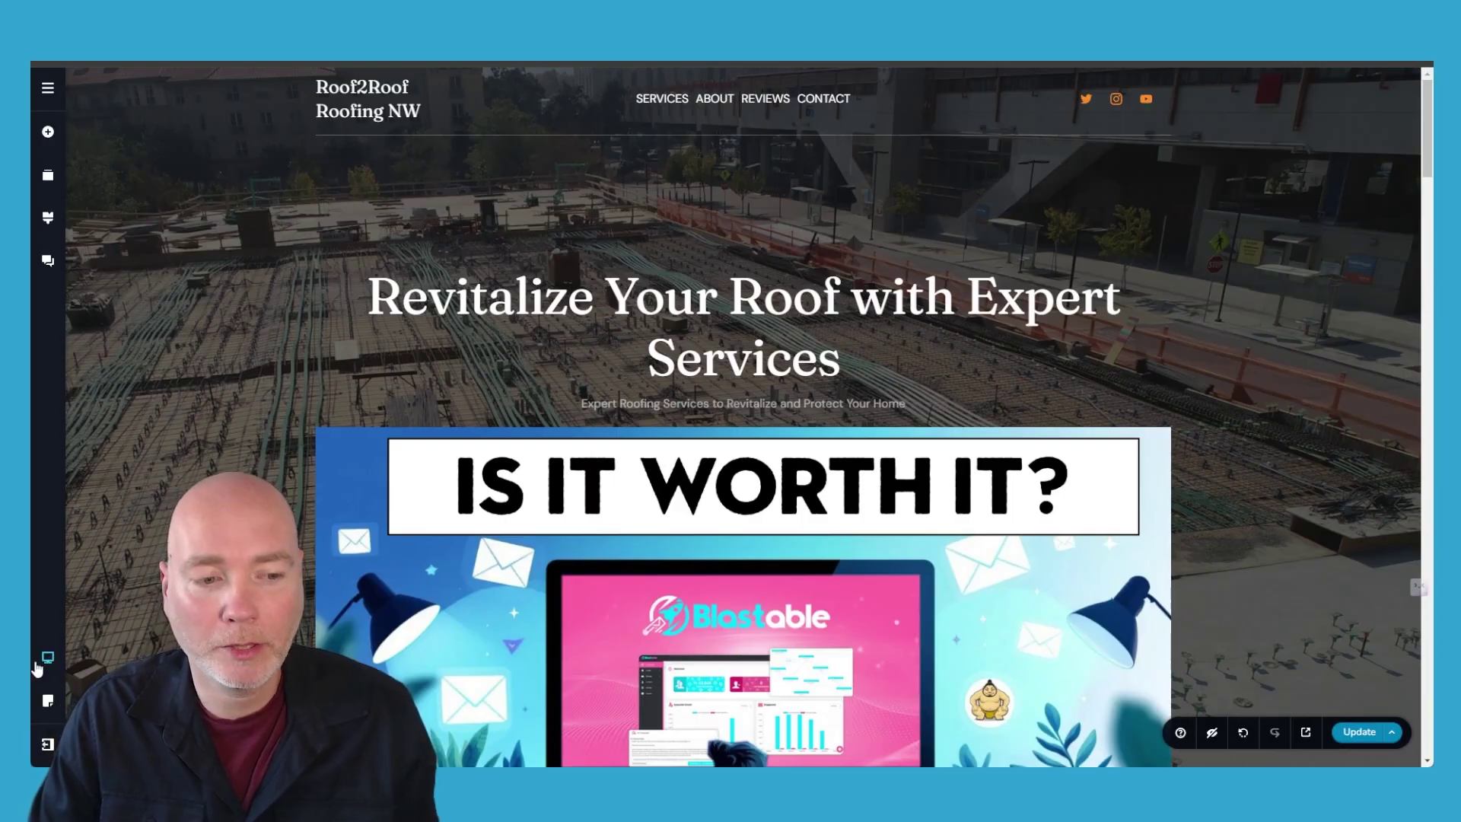
{"action": "left_click", "coordinate": [120, 659]}
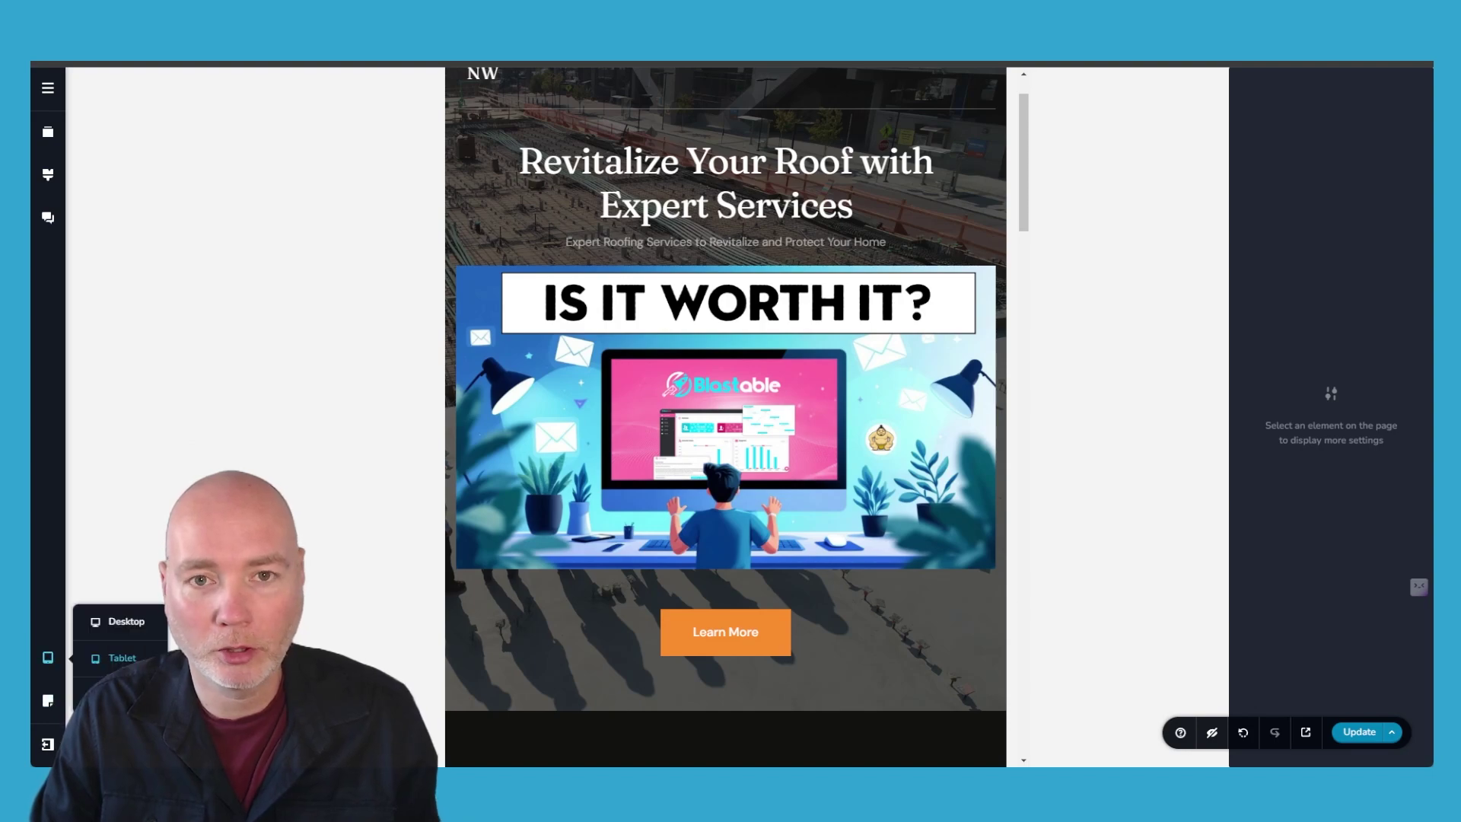
{"action": "left_click", "coordinate": [120, 694]}
{"action": "scroll", "coordinate": [739, 346], "scroll_direction": "down", "scroll_amount": 5}
{"action": "scroll", "coordinate": [701, 331], "scroll_direction": "down", "scroll_amount": 10}
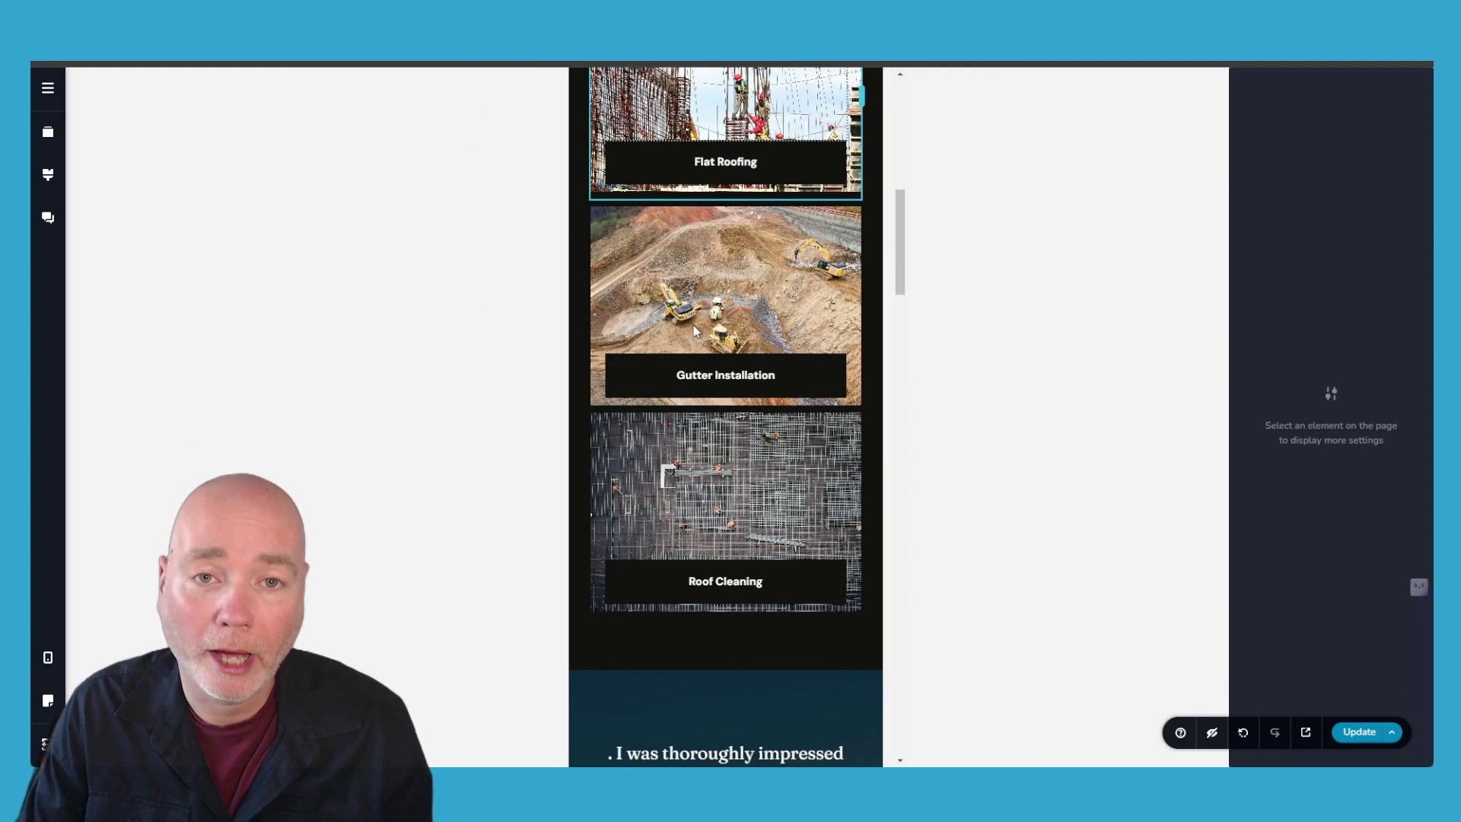
{"action": "scroll", "coordinate": [695, 331], "scroll_direction": "down", "scroll_amount": 7}
{"action": "scroll", "coordinate": [696, 332], "scroll_direction": "down", "scroll_amount": 3}
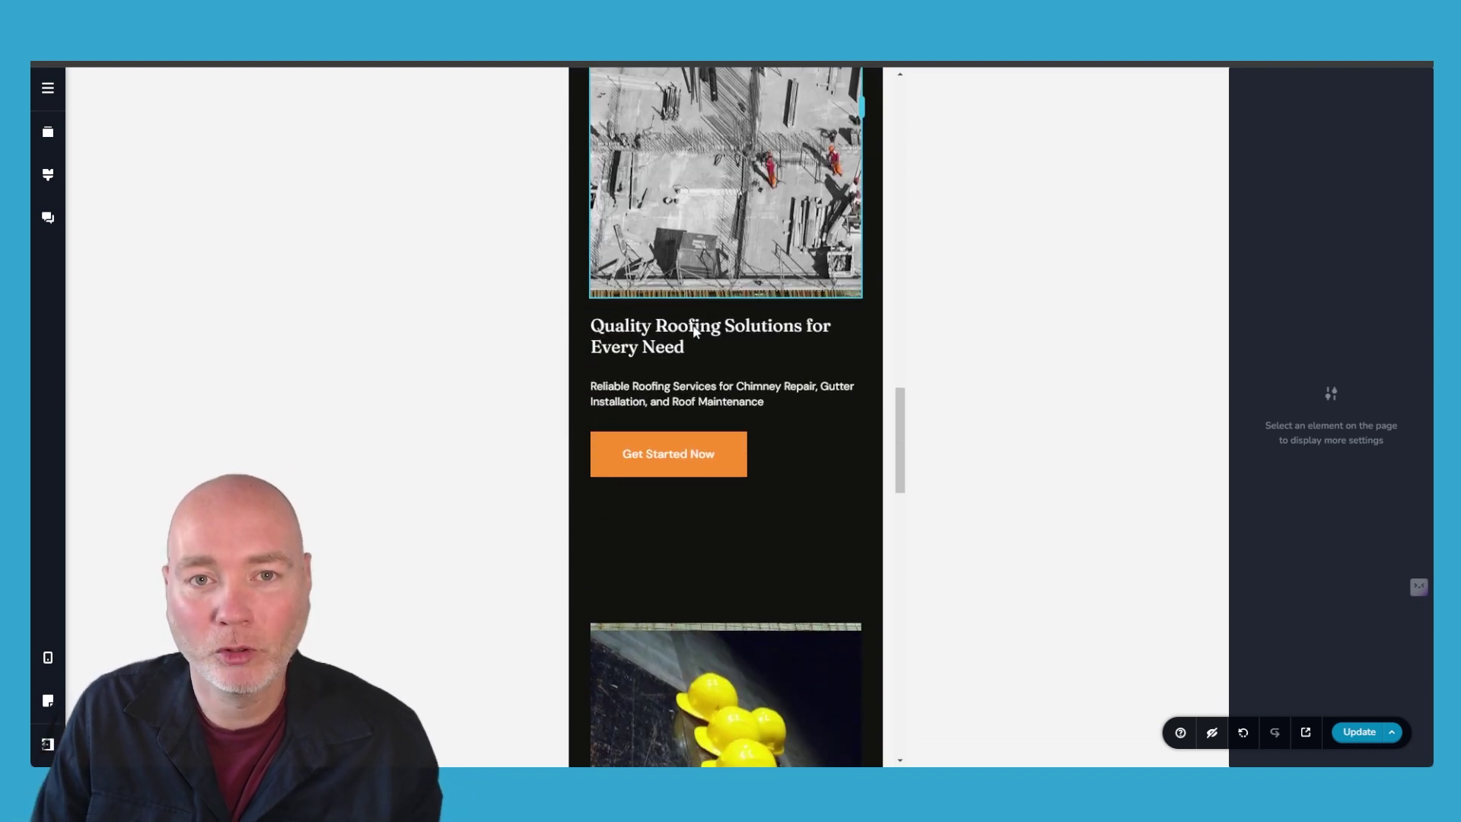
{"action": "scroll", "coordinate": [708, 419], "scroll_direction": "down", "scroll_amount": 12}
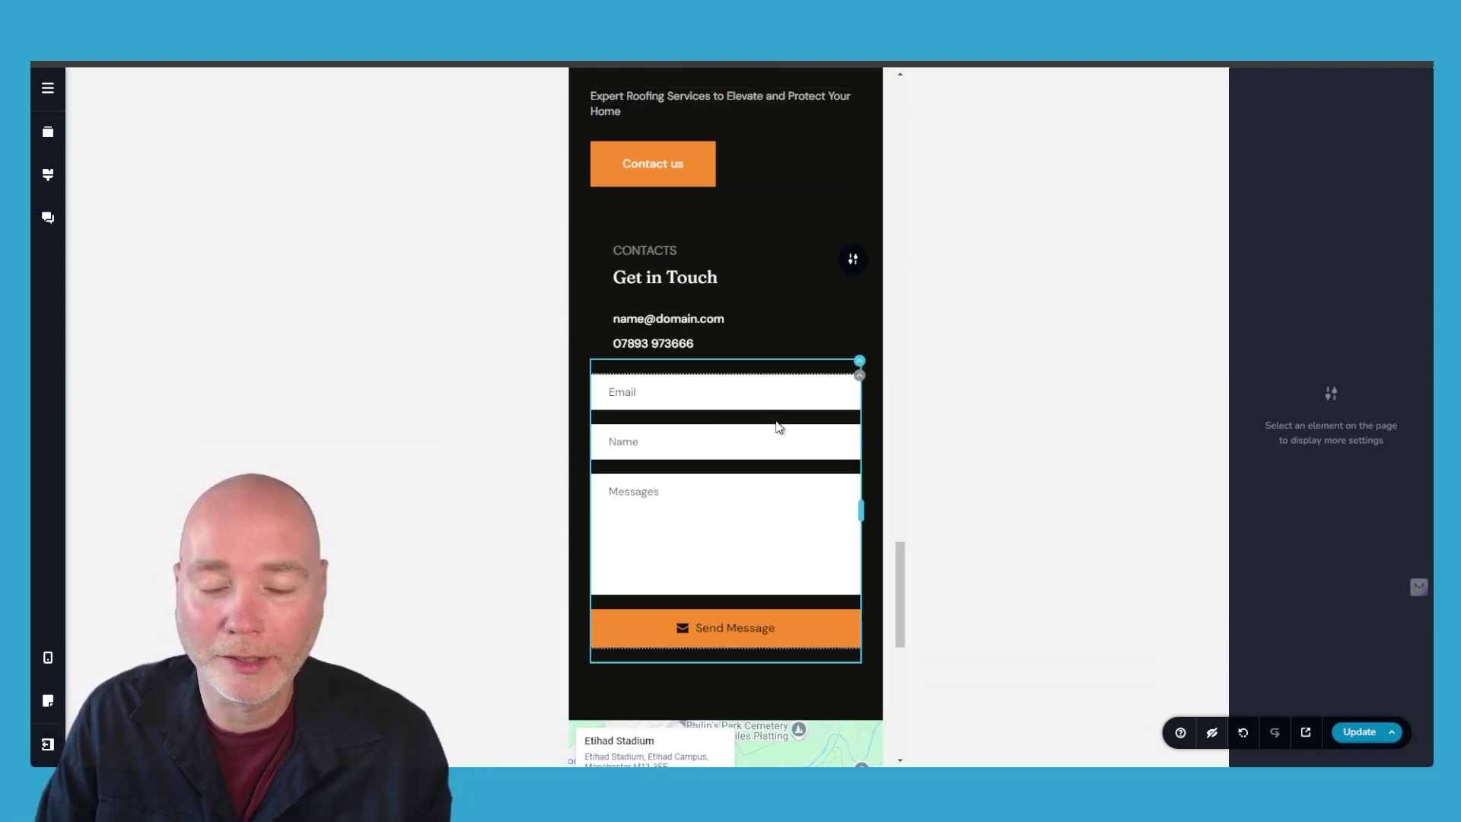
{"action": "scroll", "coordinate": [776, 424], "scroll_direction": "up", "scroll_amount": 14}
{"action": "scroll", "coordinate": [795, 411], "scroll_direction": "up", "scroll_amount": 10}
{"action": "scroll", "coordinate": [784, 396], "scroll_direction": "up", "scroll_amount": 15}
{"action": "scroll", "coordinate": [774, 398], "scroll_direction": "down", "scroll_amount": 20}
{"action": "scroll", "coordinate": [780, 388], "scroll_direction": "down", "scroll_amount": 6}
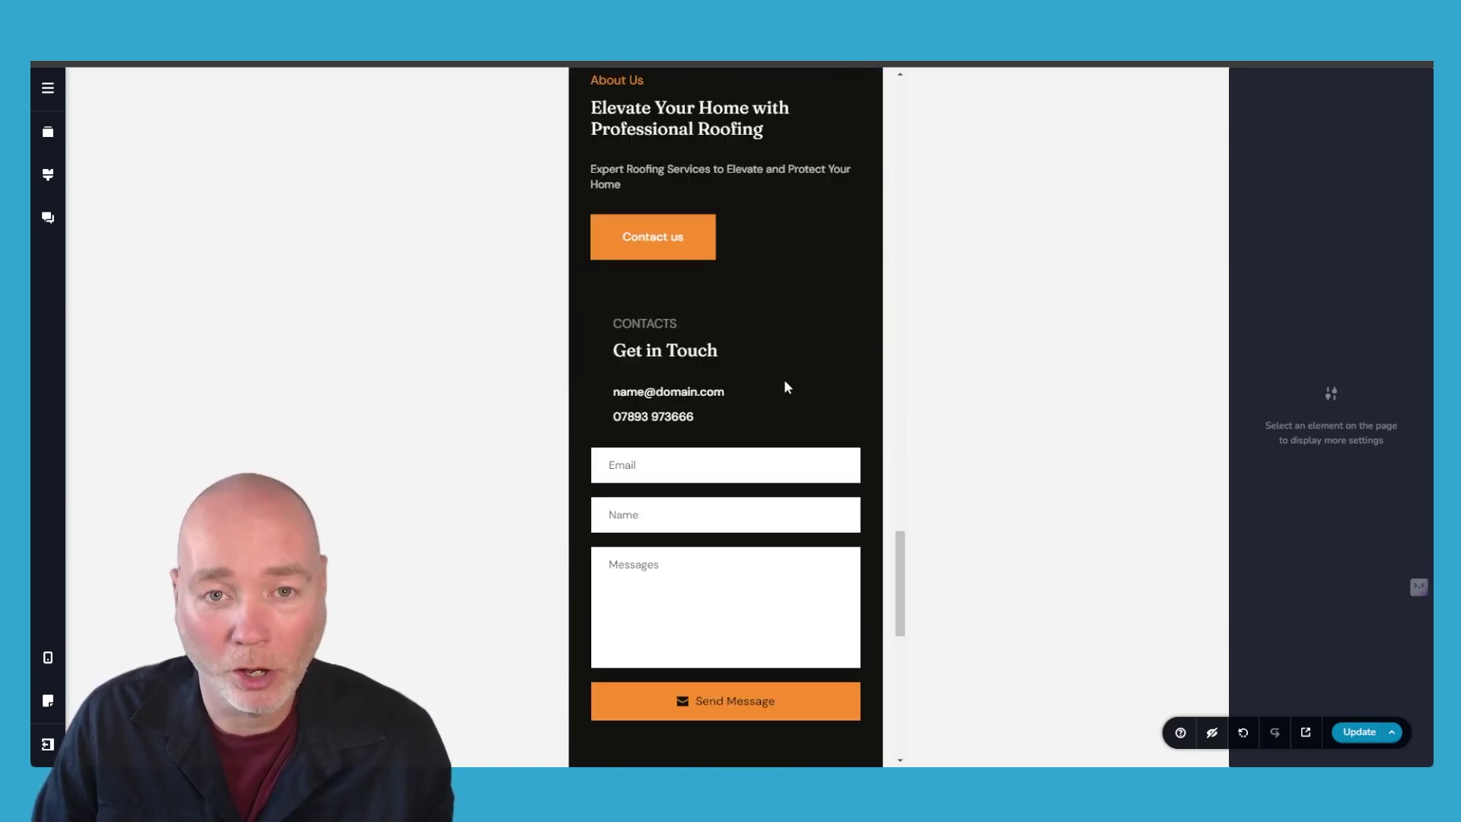
{"action": "scroll", "coordinate": [655, 464], "scroll_direction": "up", "scroll_amount": 8}
{"action": "scroll", "coordinate": [670, 466], "scroll_direction": "up", "scroll_amount": 5}
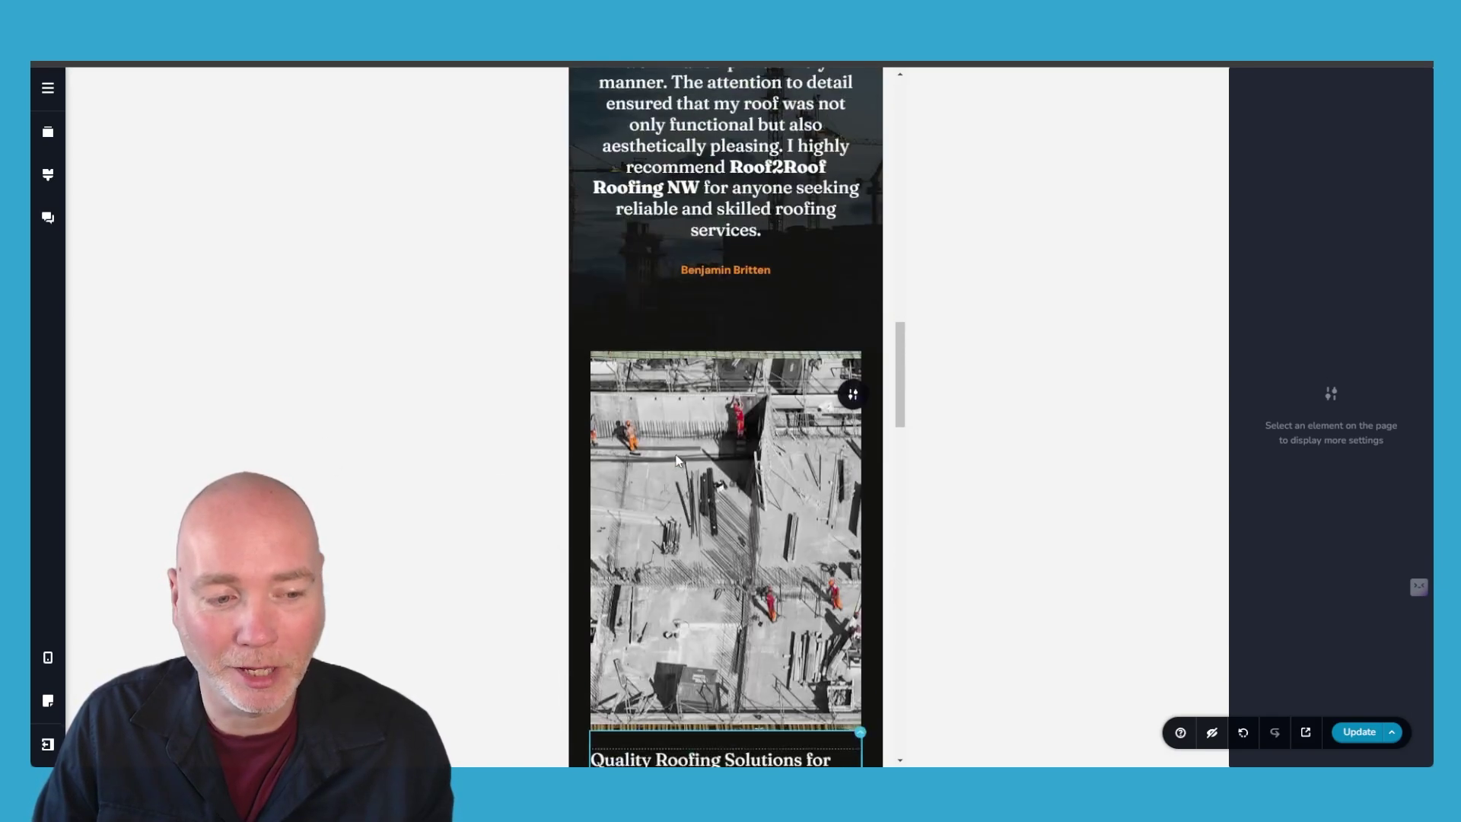
{"action": "left_click", "coordinate": [47, 656]}
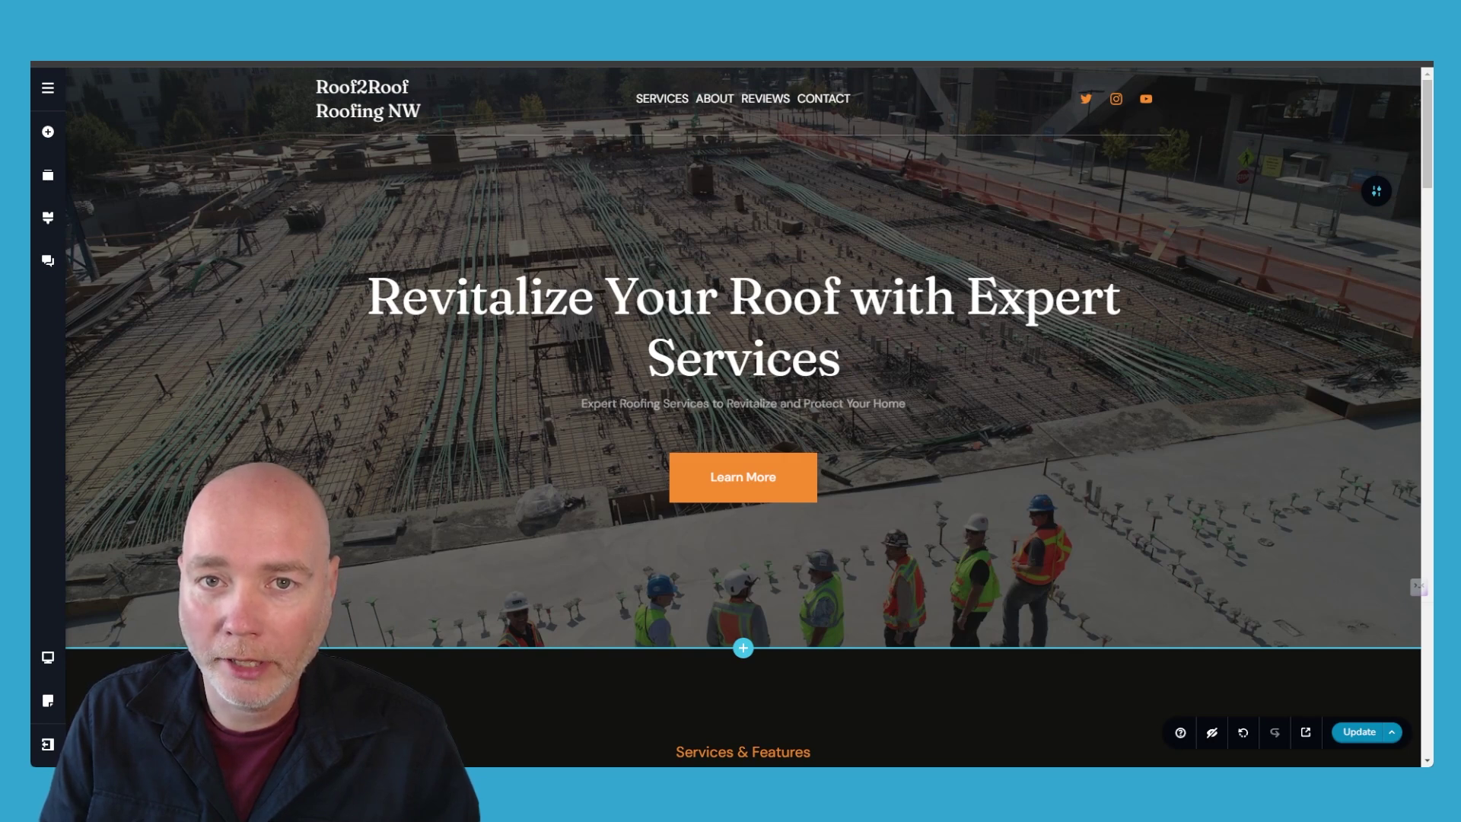
{"action": "left_click", "coordinate": [1376, 191]}
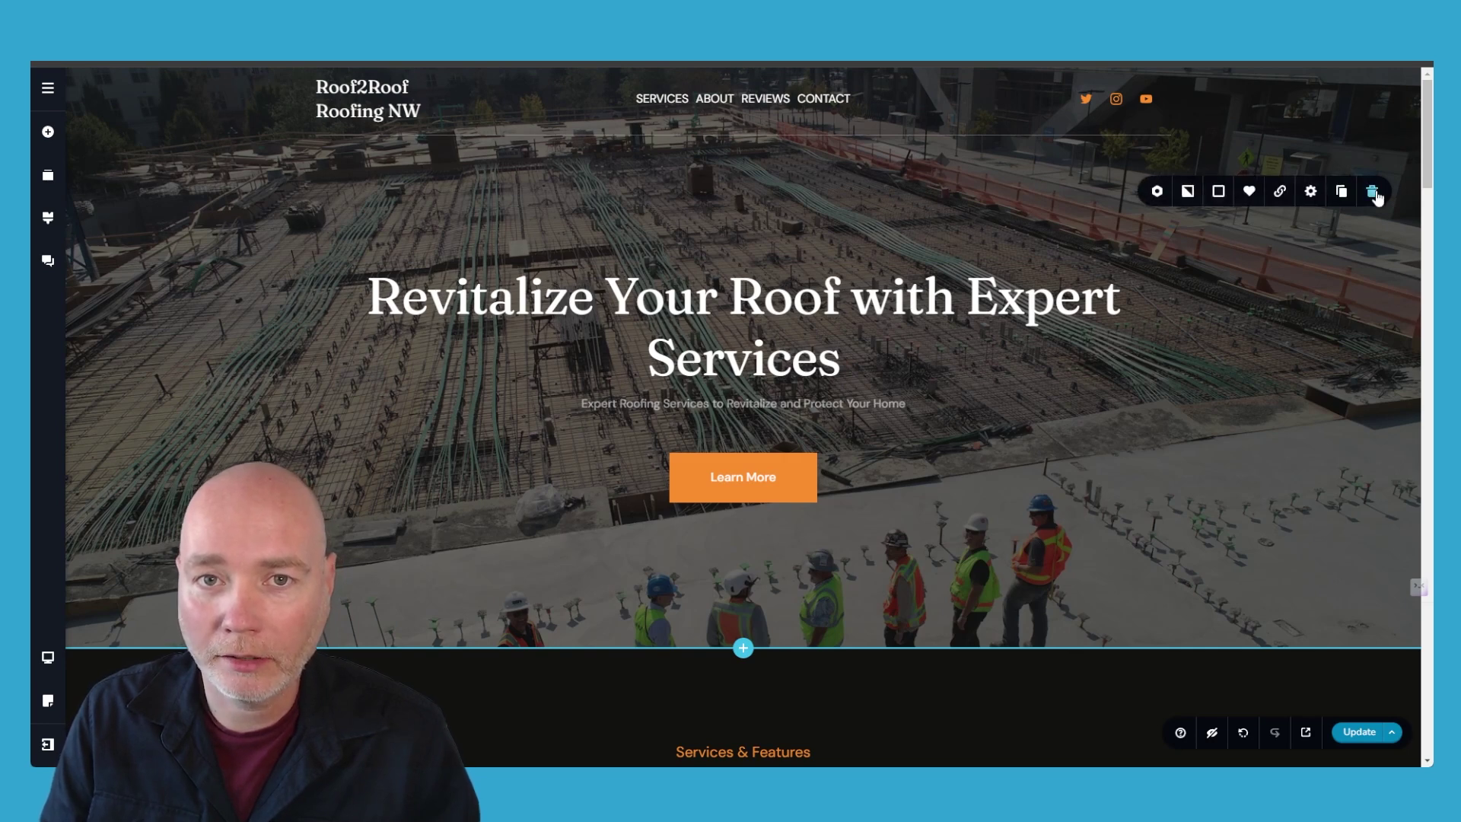
{"action": "left_click", "coordinate": [1157, 196]}
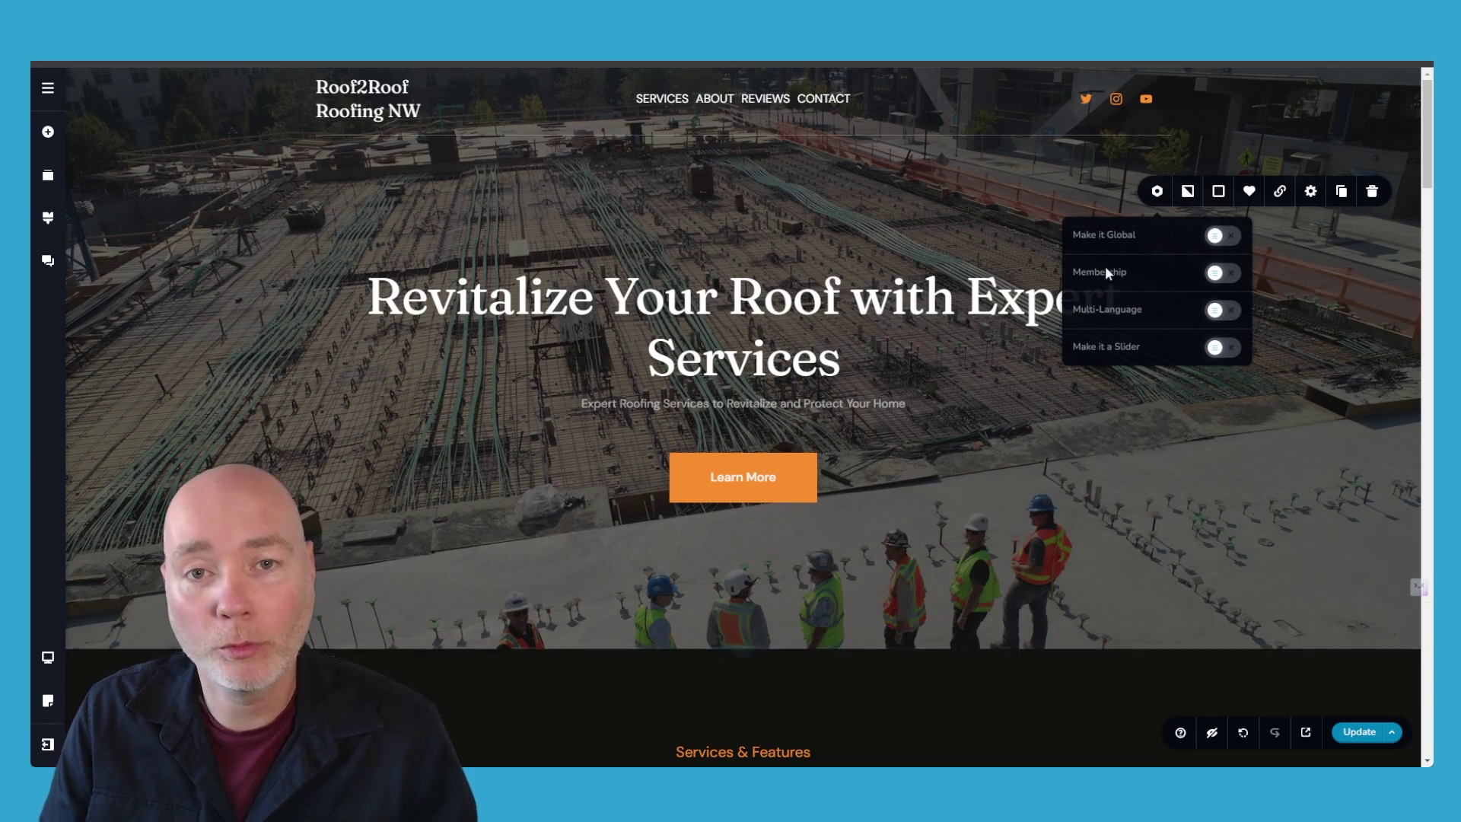
{"action": "left_click", "coordinate": [1195, 197]}
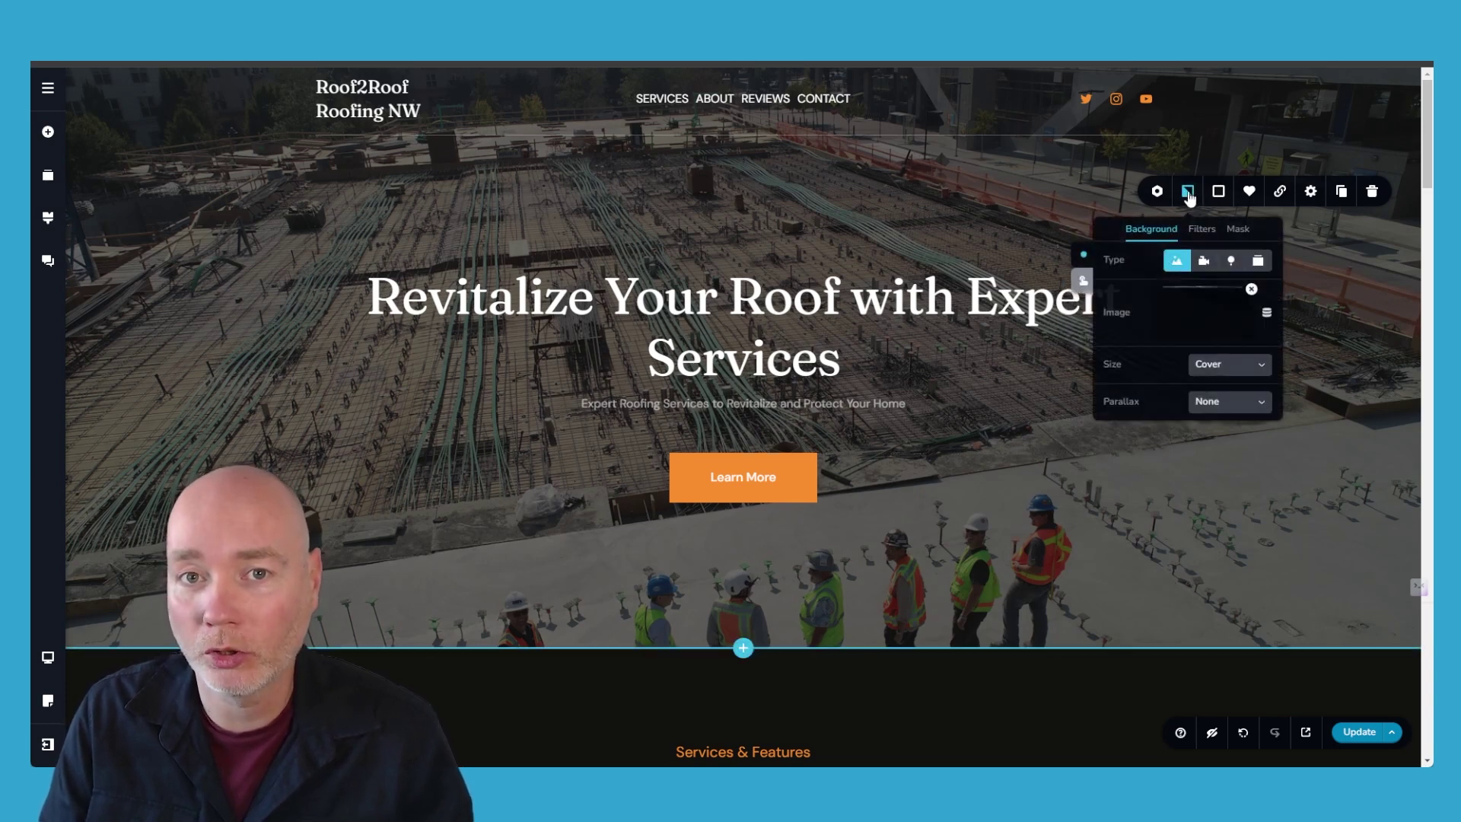
{"action": "left_click", "coordinate": [1210, 230]}
{"action": "left_click", "coordinate": [1243, 230]}
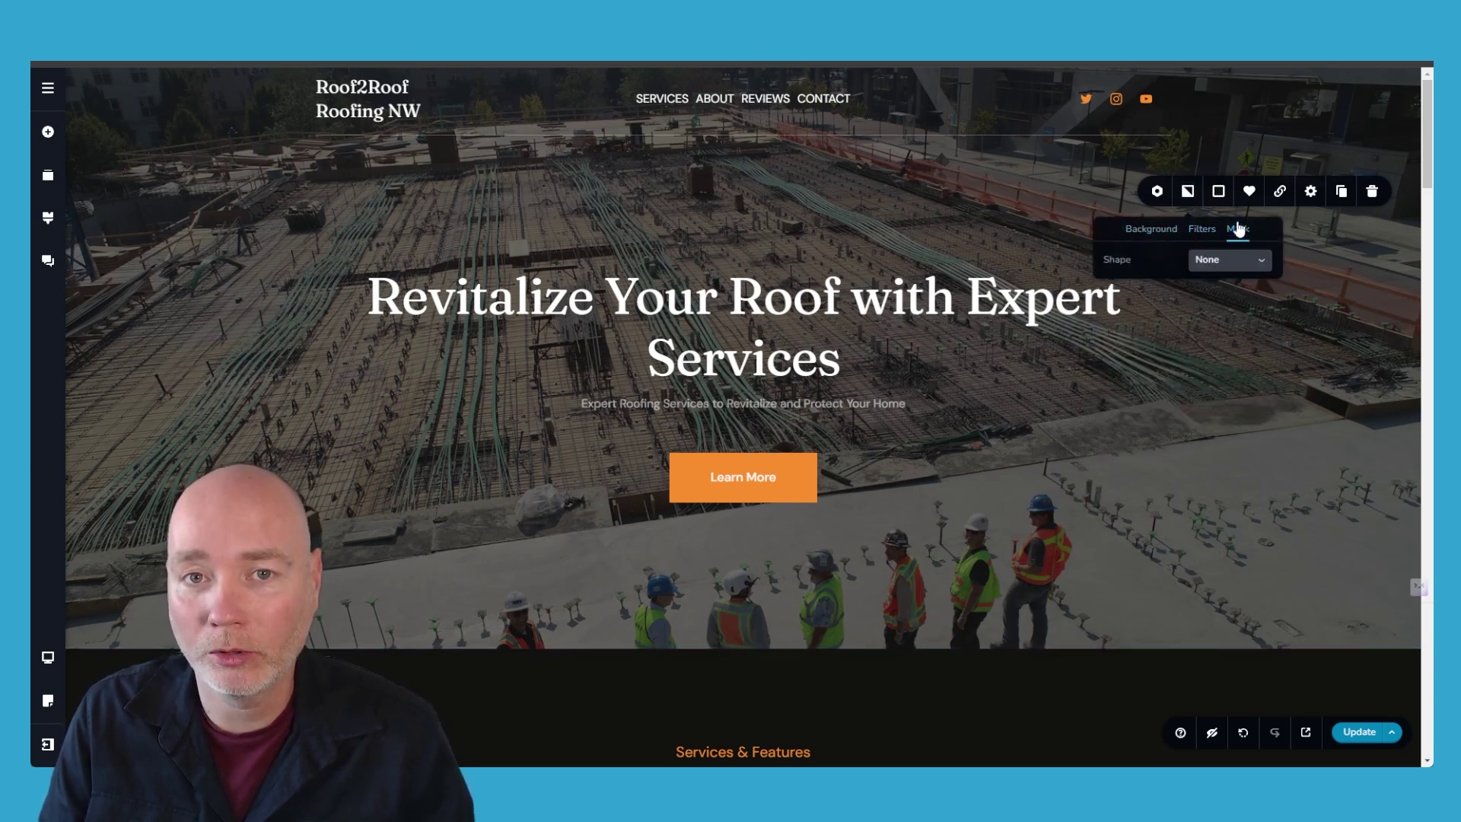
{"action": "left_click", "coordinate": [1219, 194]}
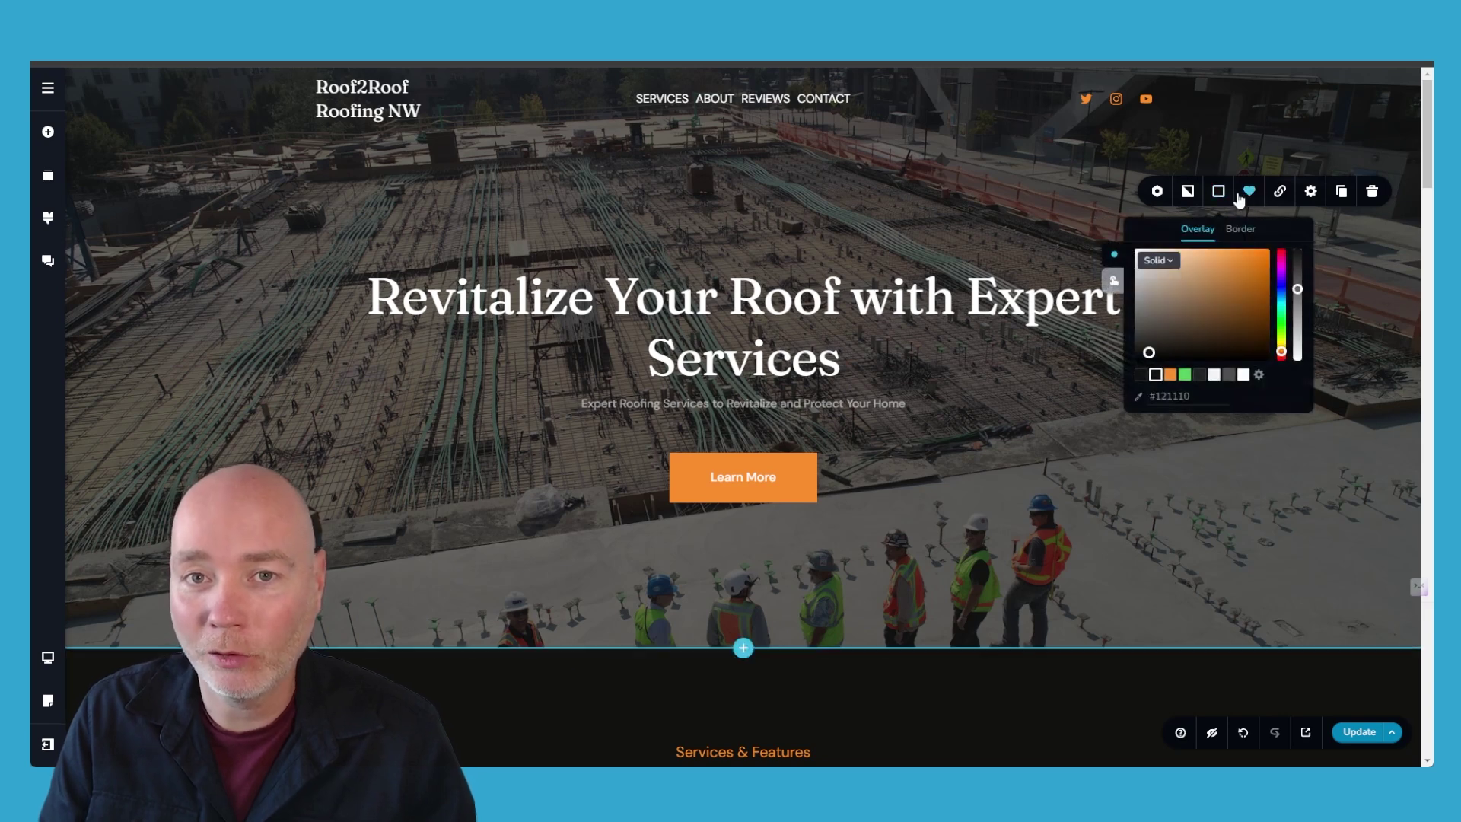
{"action": "left_click", "coordinate": [1282, 195]}
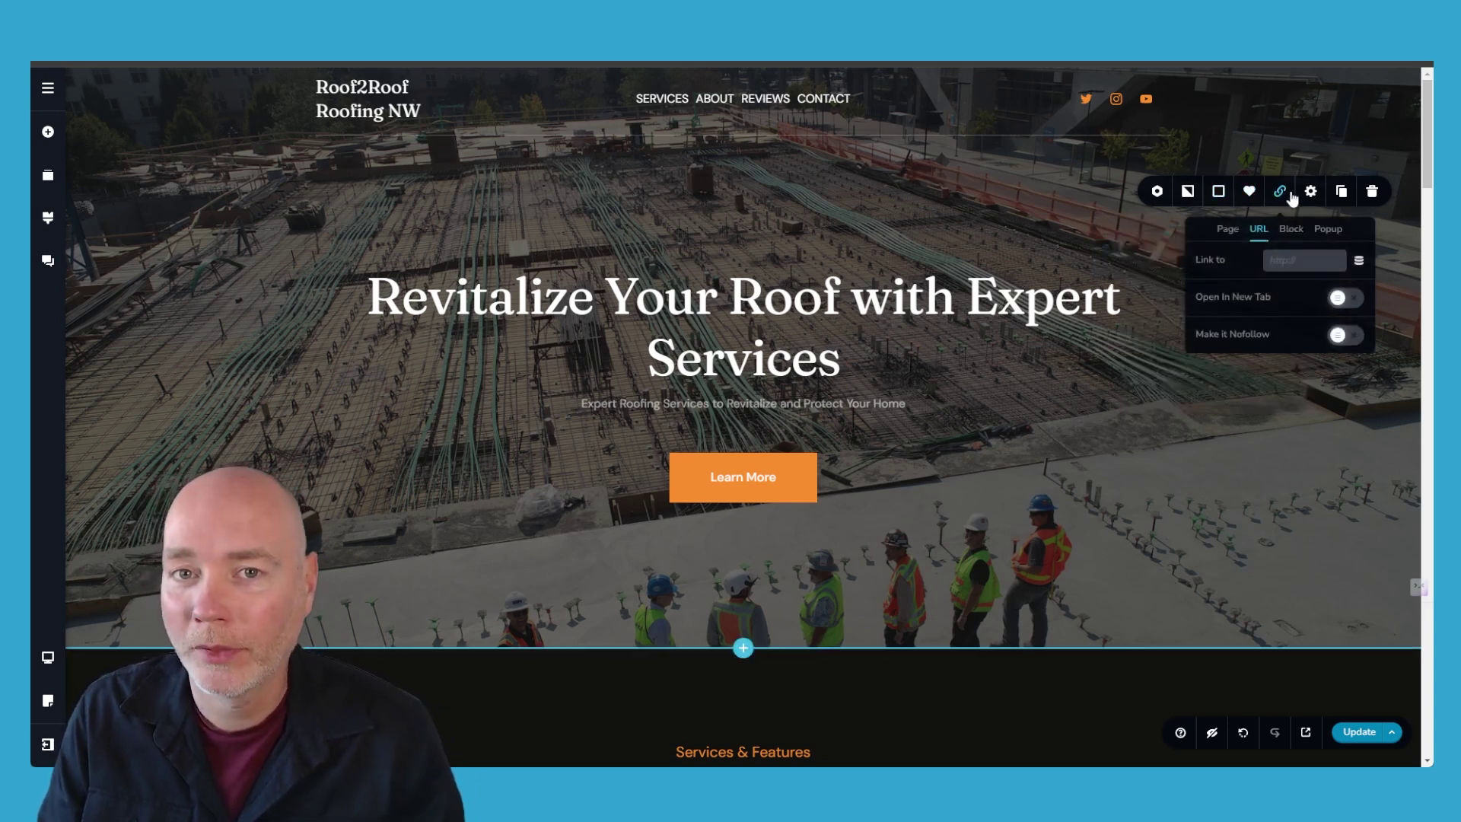
{"action": "left_click", "coordinate": [1310, 195]}
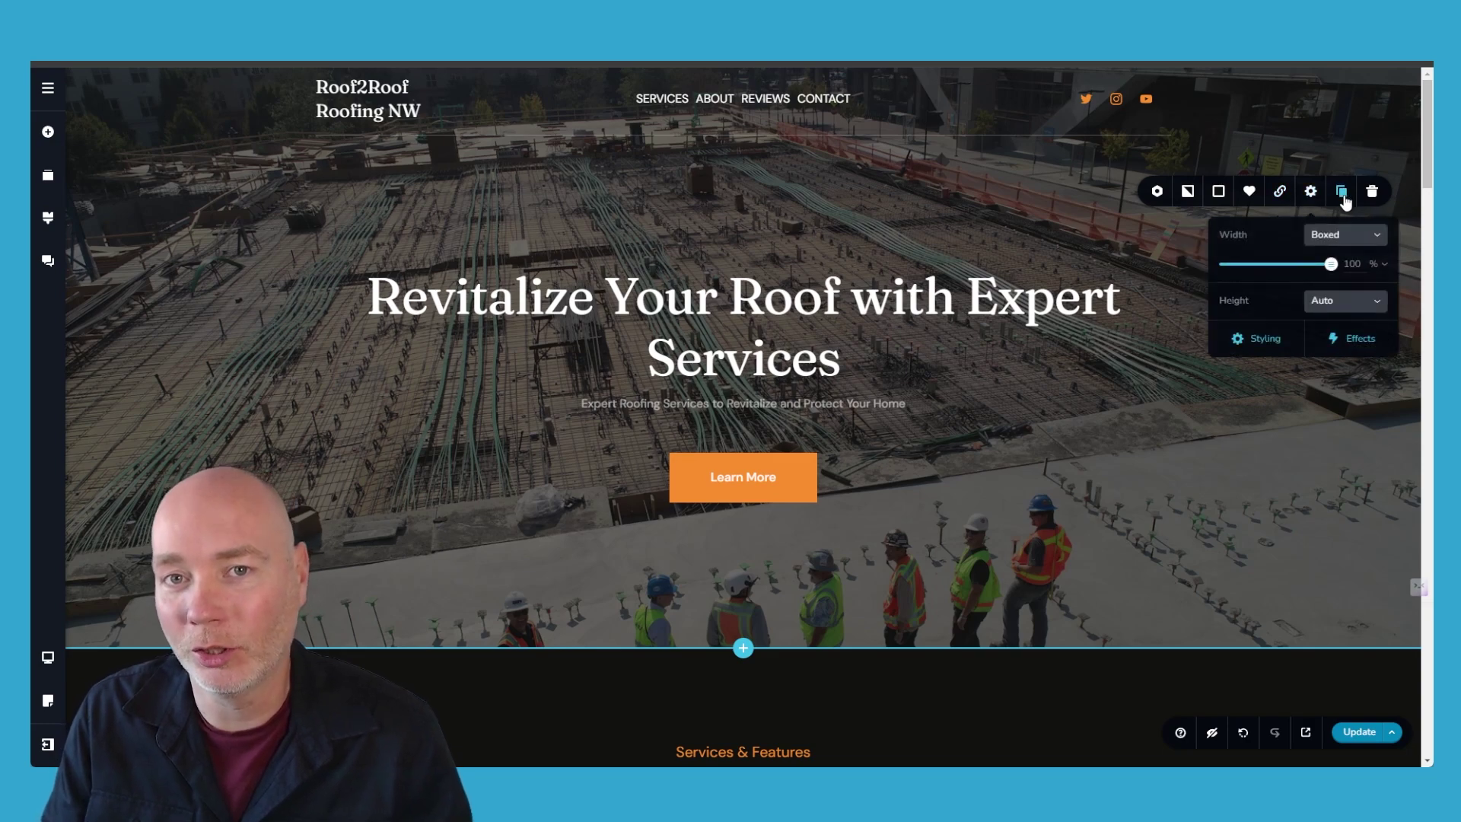
{"action": "mouse_move", "coordinate": [1330, 263]}
{"action": "left_mouse_down"}
{"action": "mouse_move", "coordinate": [1294, 263]}
{"action": "mouse_move", "coordinate": [1334, 261]}
{"action": "left_mouse_up"}
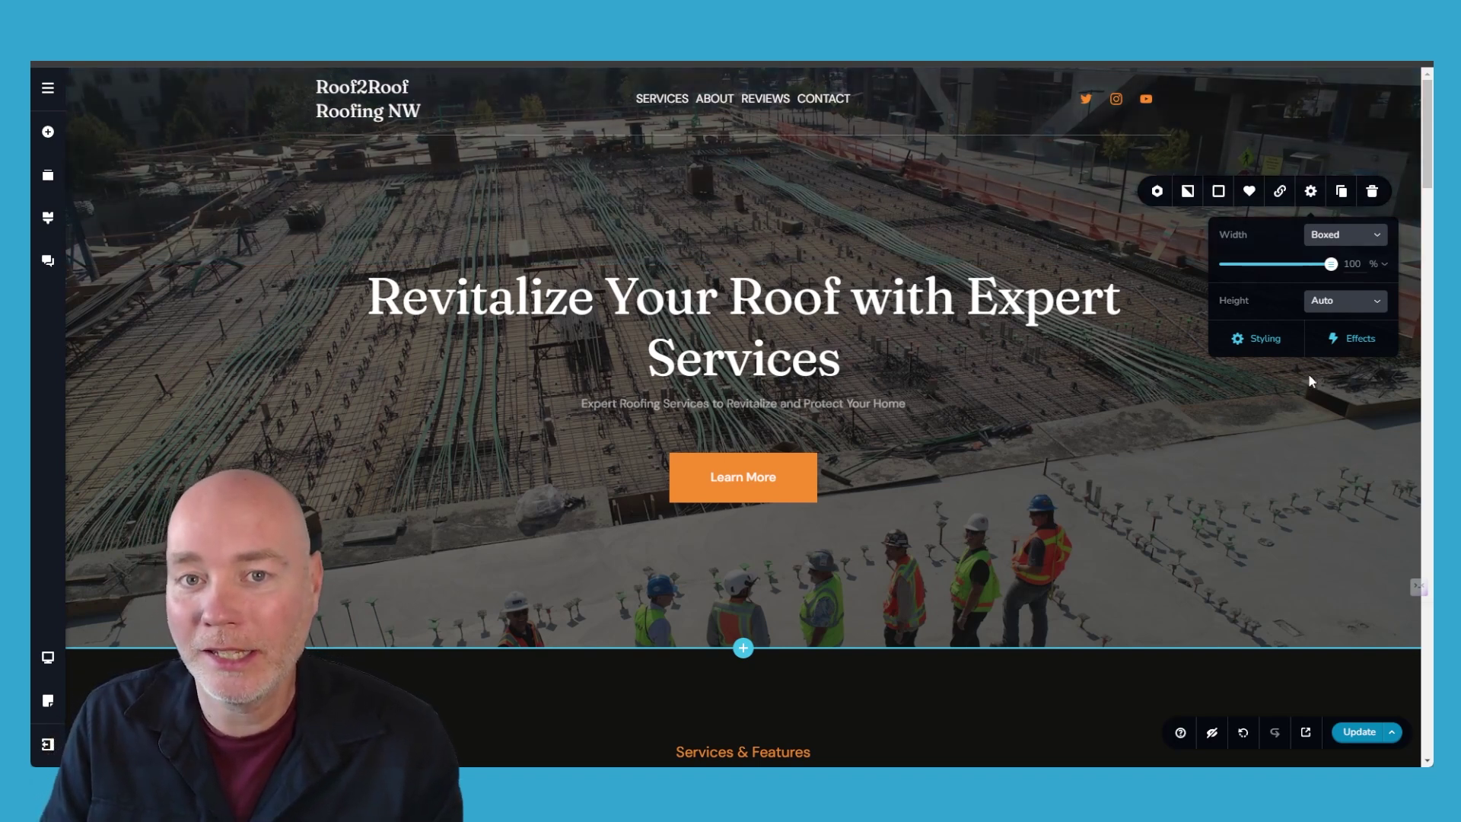
{"action": "left_click", "coordinate": [1287, 436]}
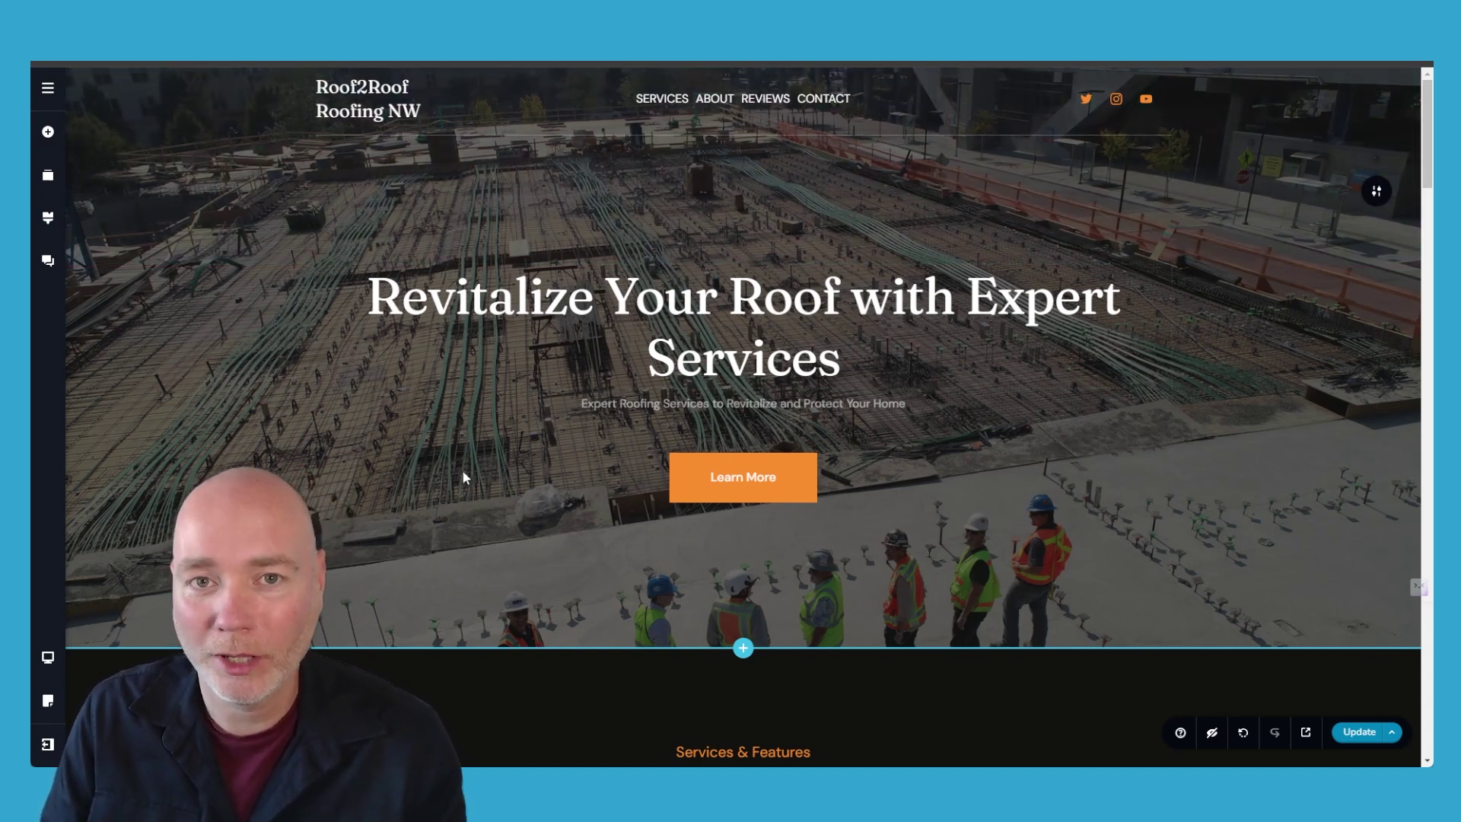
{"action": "left_click", "coordinate": [1376, 191]}
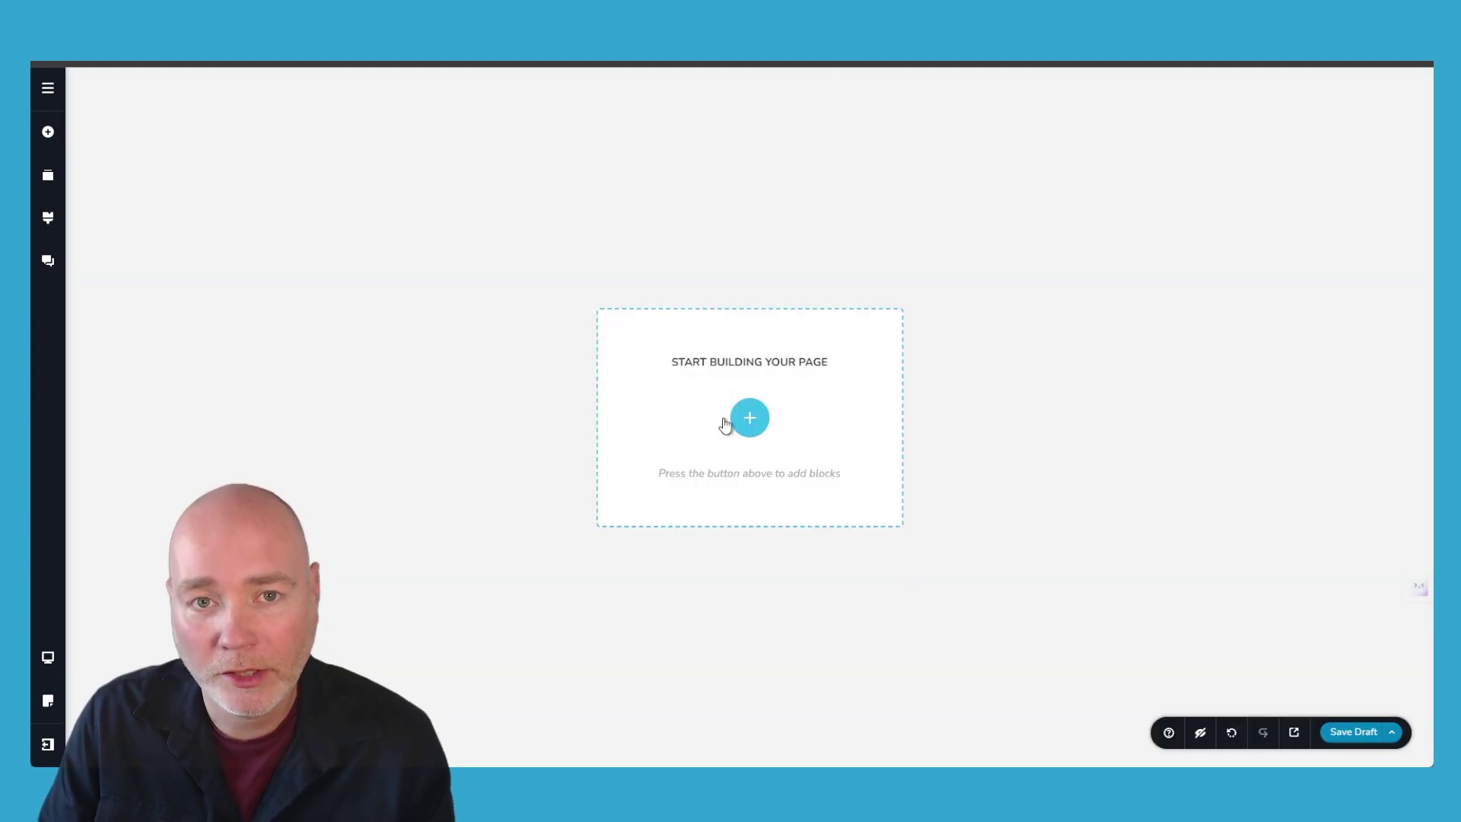
Step: On the empty page, skip the Layouts and start a 'Create your own' block from Blocks
{"action": "left_click", "coordinate": [739, 422]}
{"action": "left_click", "coordinate": [691, 145]}
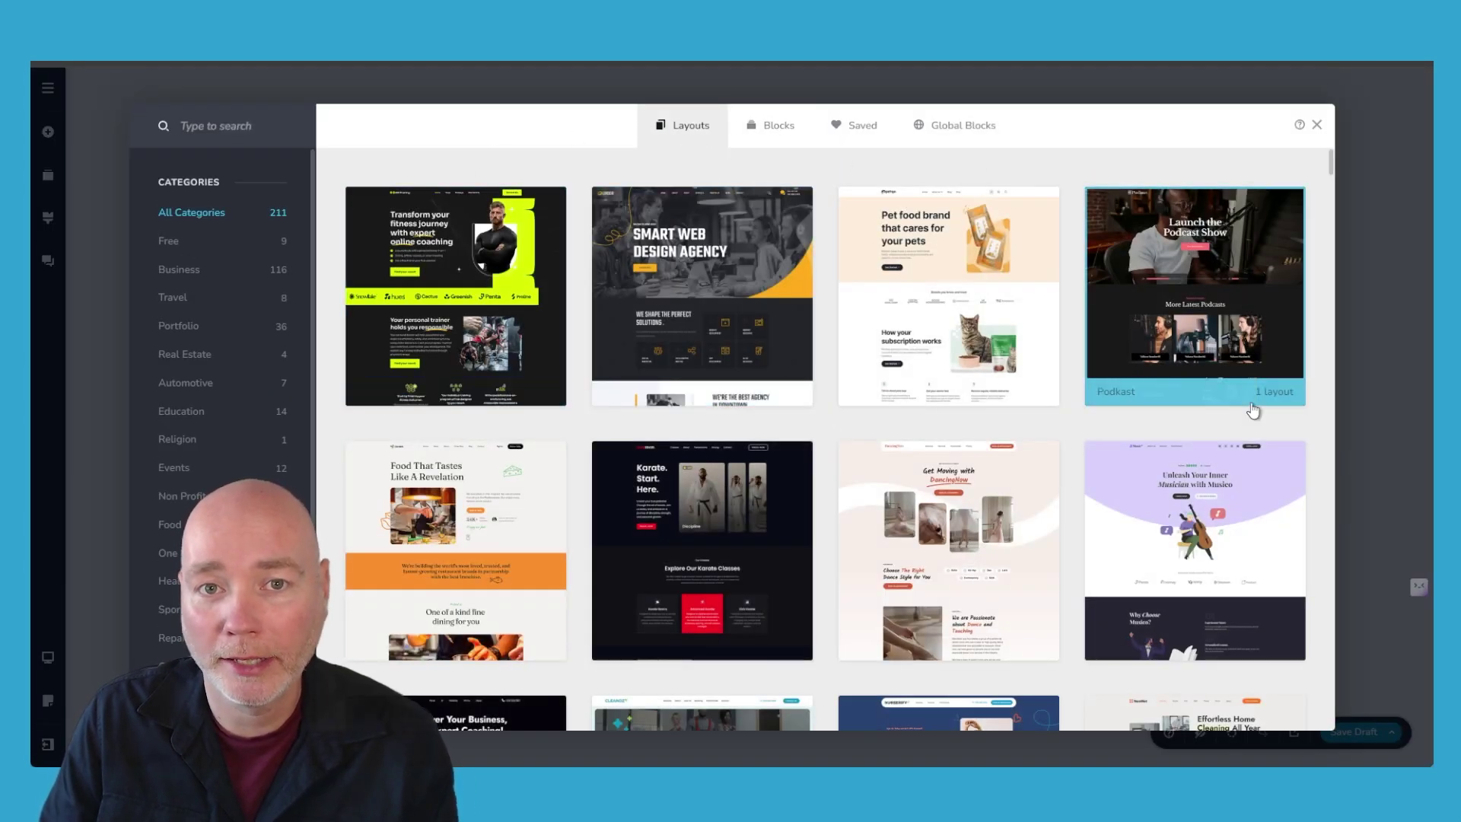
{"action": "scroll", "coordinate": [596, 414], "scroll_direction": "down", "scroll_amount": 10}
{"action": "scroll", "coordinate": [596, 413], "scroll_direction": "up", "scroll_amount": 9}
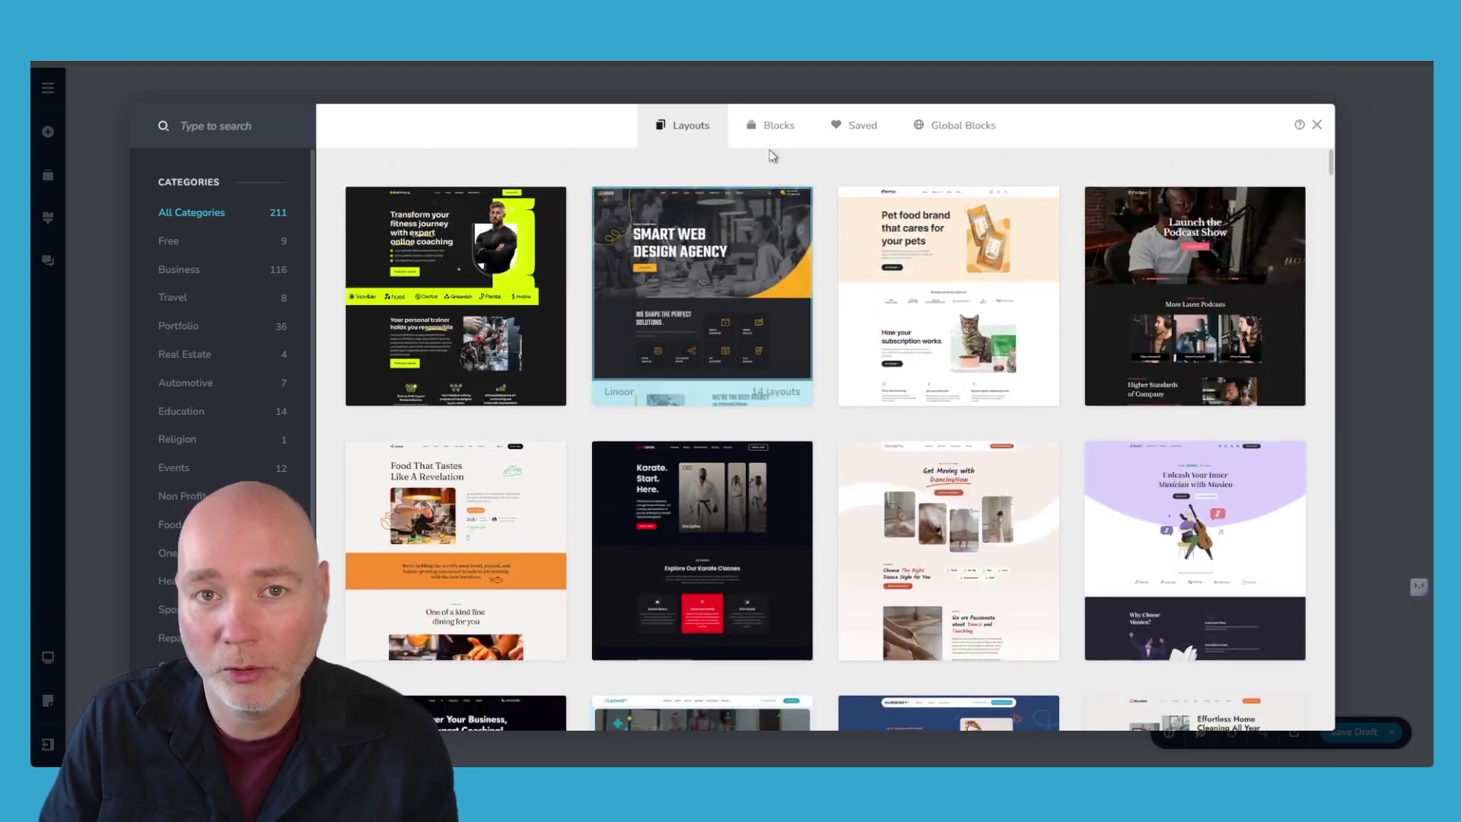
{"action": "left_click", "coordinate": [767, 134]}
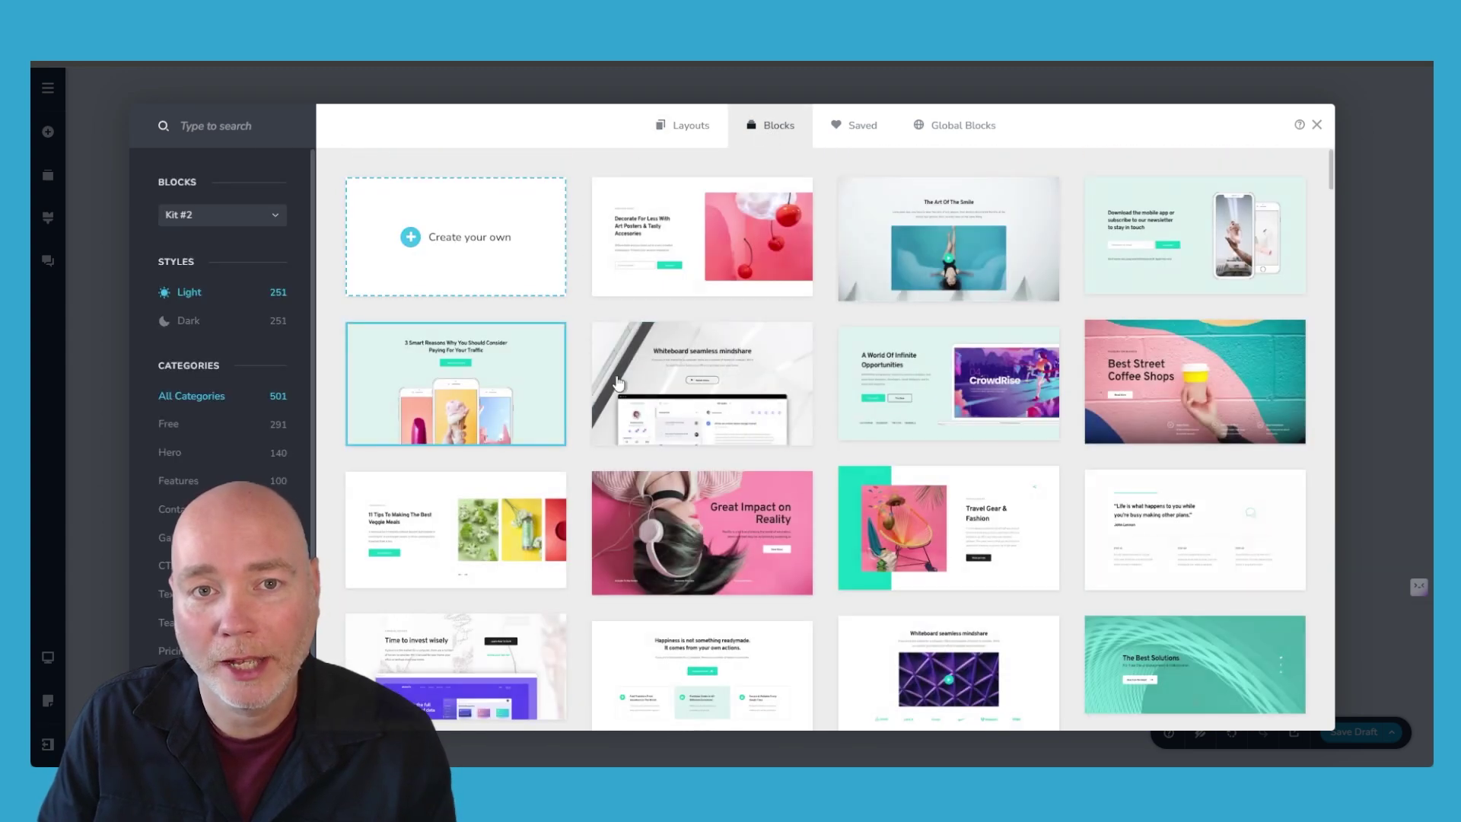
{"action": "scroll", "coordinate": [1058, 571], "scroll_direction": "down", "scroll_amount": 10}
{"action": "scroll", "coordinate": [1058, 571], "scroll_direction": "up", "scroll_amount": 9}
{"action": "scroll", "coordinate": [1058, 570], "scroll_direction": "up", "scroll_amount": 2}
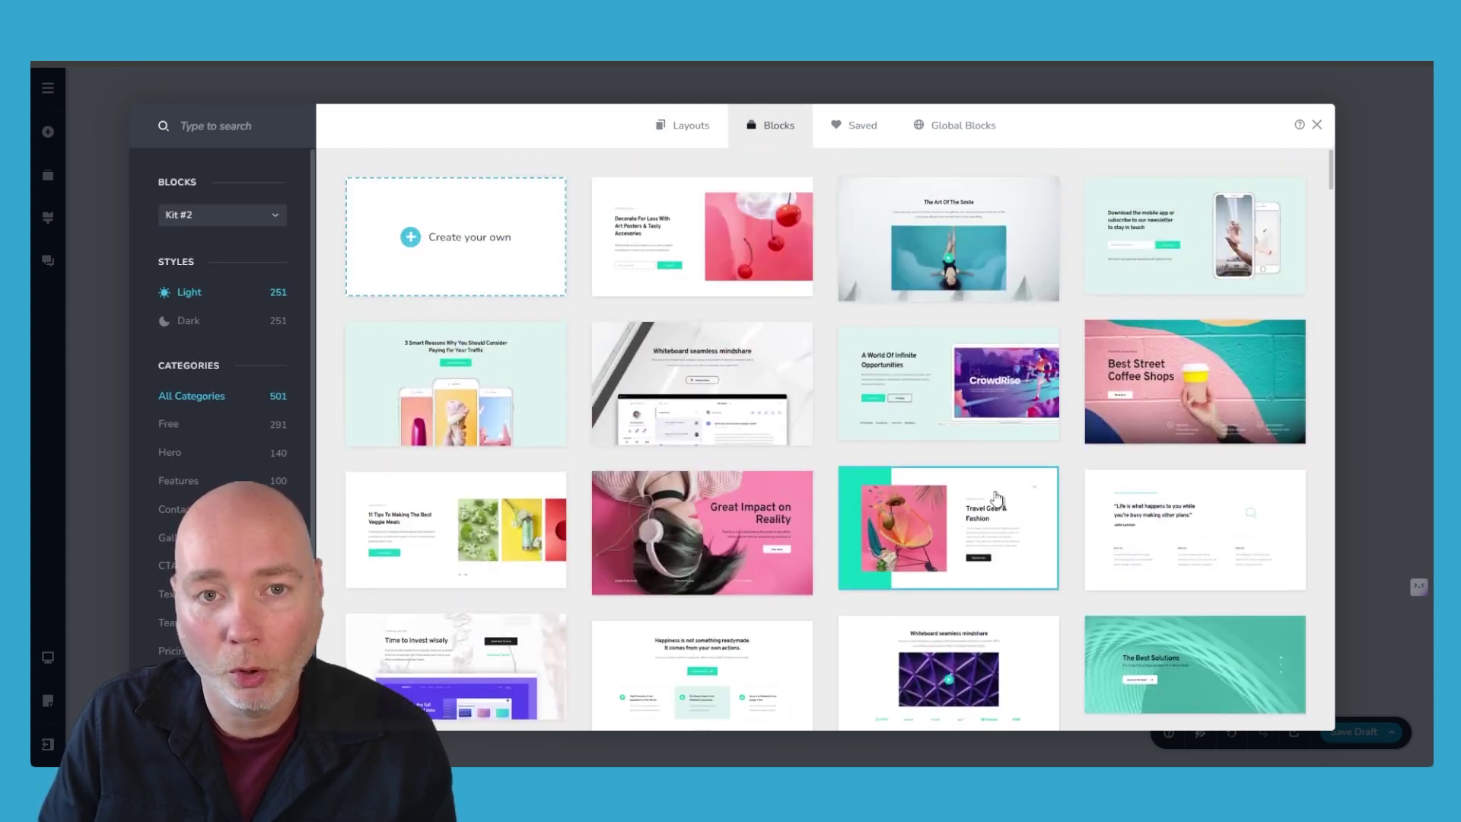
{"action": "left_click", "coordinate": [456, 268]}
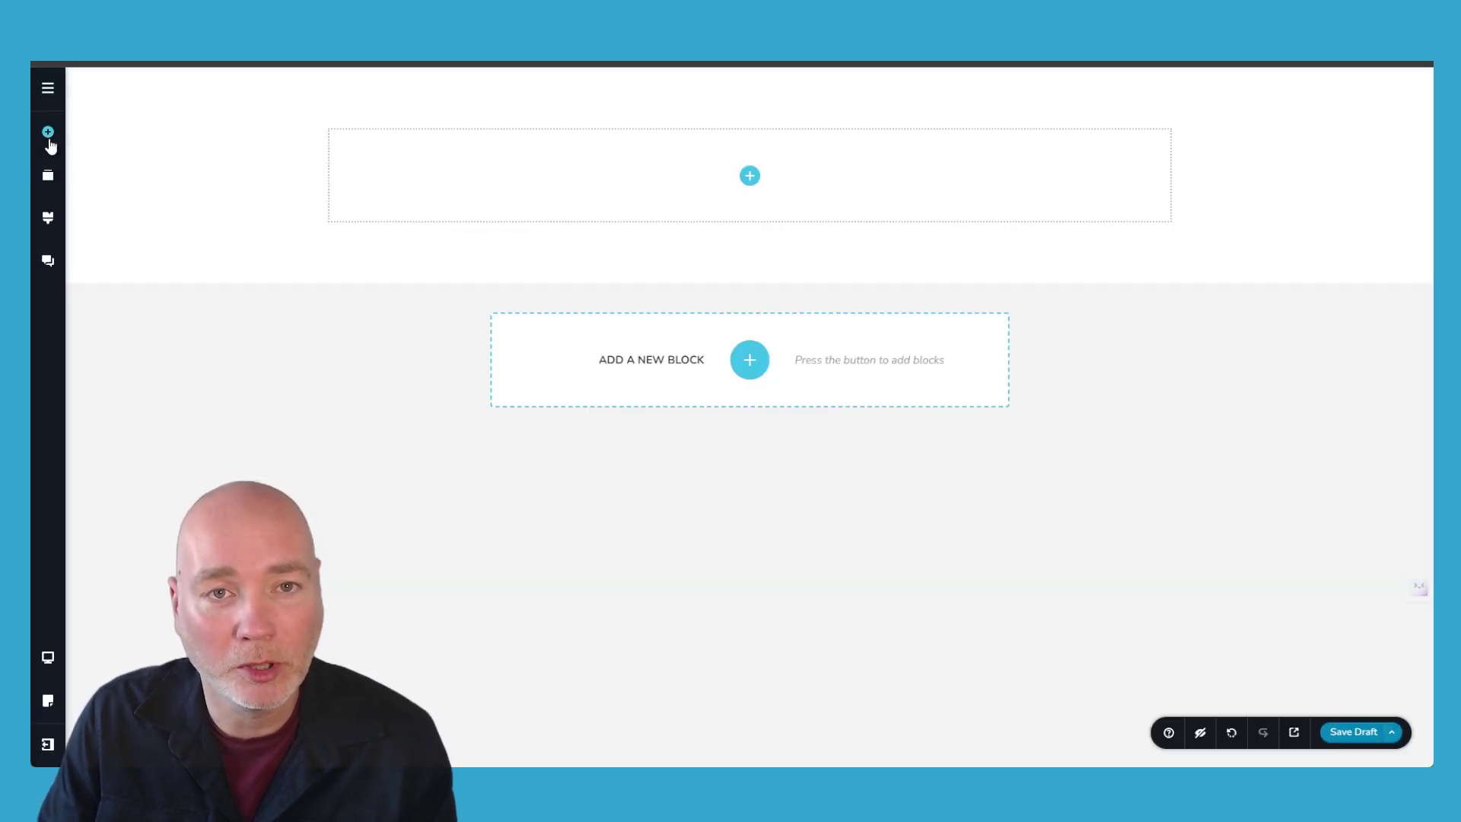
Step: Split the block into two columns with paragraph text left and an image placeholder right
{"action": "left_click", "coordinate": [48, 134]}
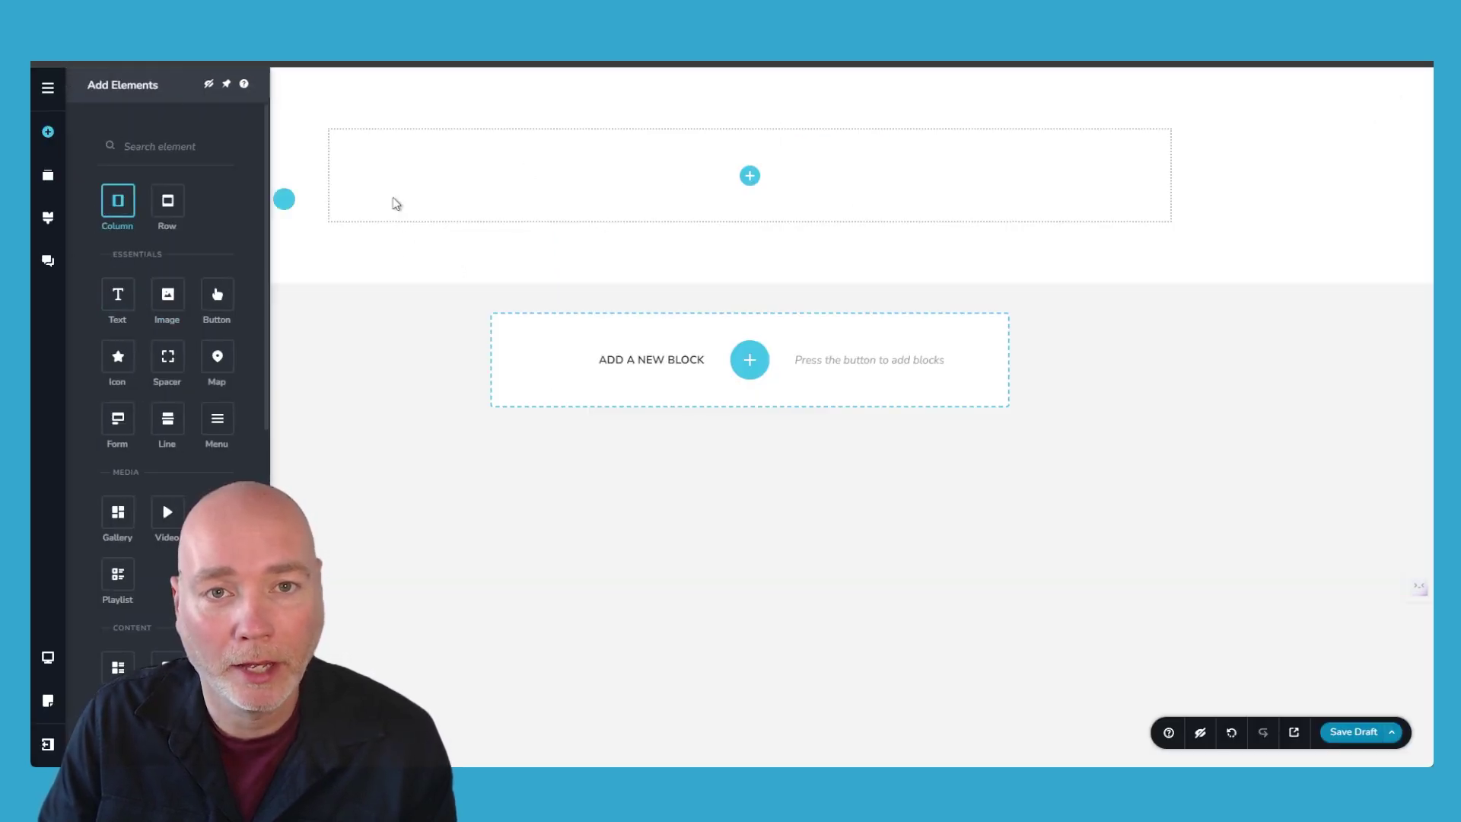
{"action": "left_click_drag", "start_coordinate": [745, 166], "coordinate": [748, 164]}
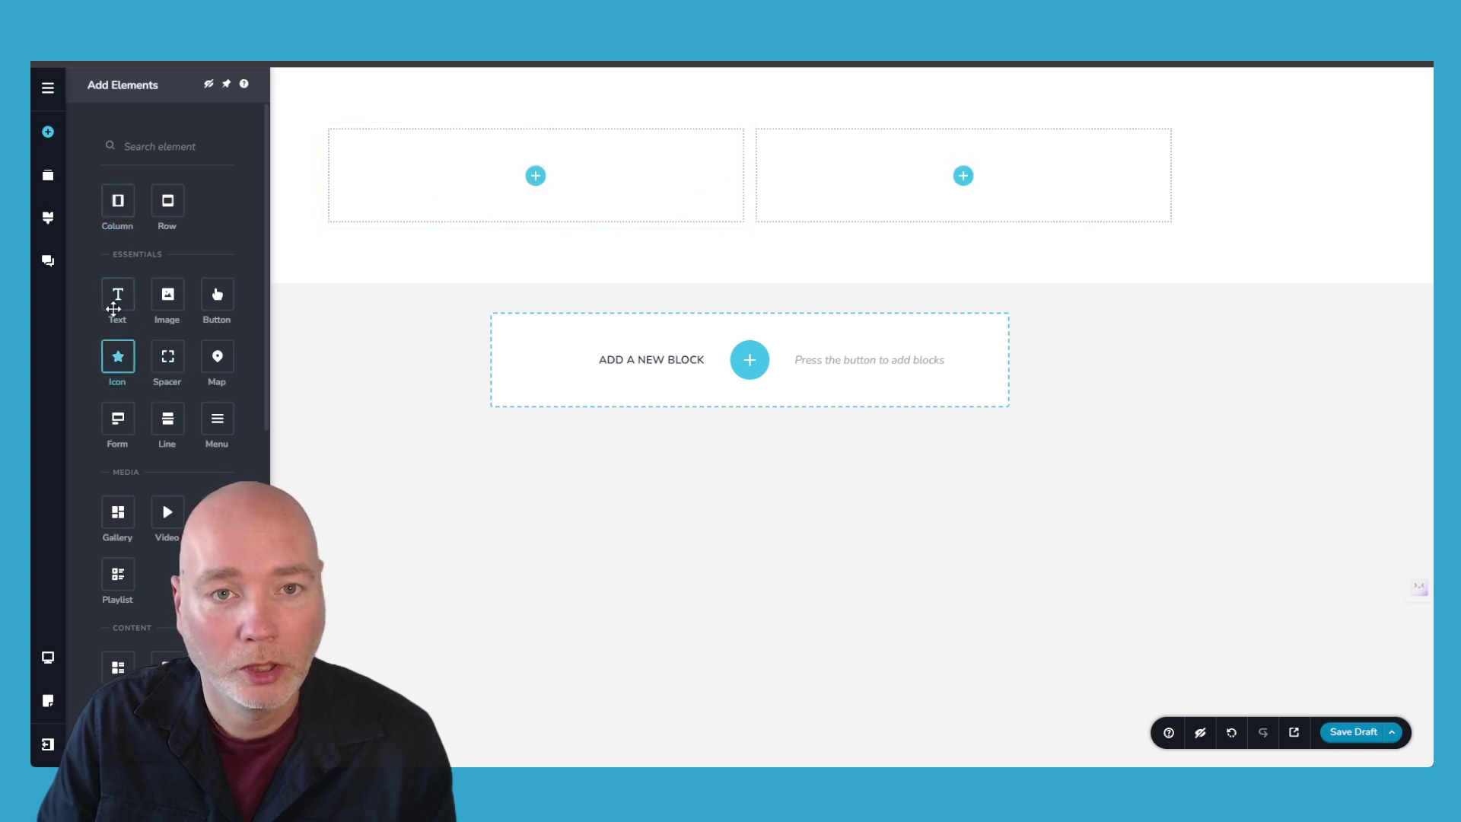
{"action": "left_click_drag", "start_coordinate": [113, 307], "coordinate": [542, 157]}
{"action": "left_click_drag", "start_coordinate": [167, 294], "coordinate": [987, 192]}
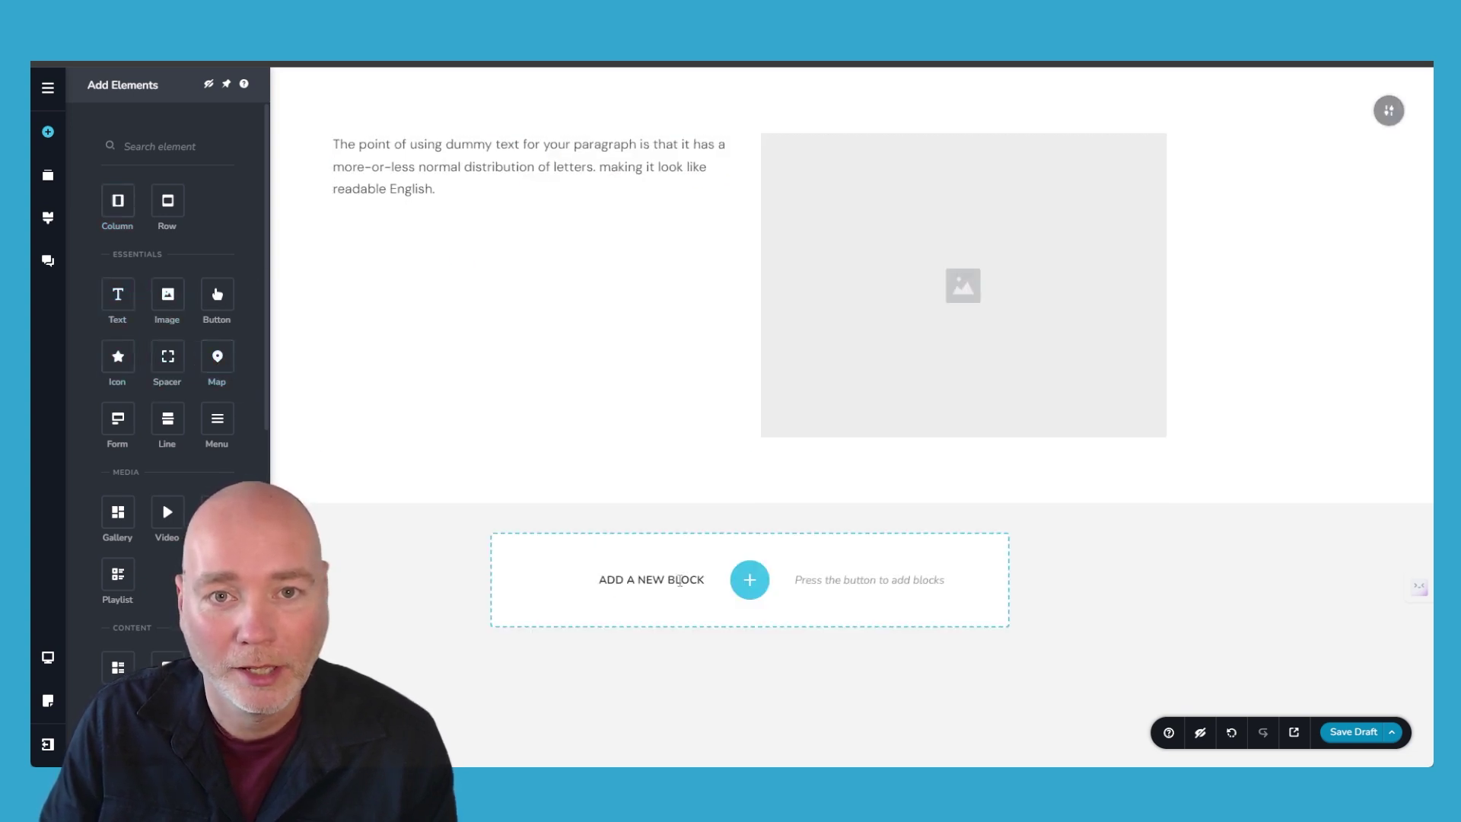
Step: Add another blank custom block below and select the right-column image element
{"action": "left_click", "coordinate": [748, 582]}
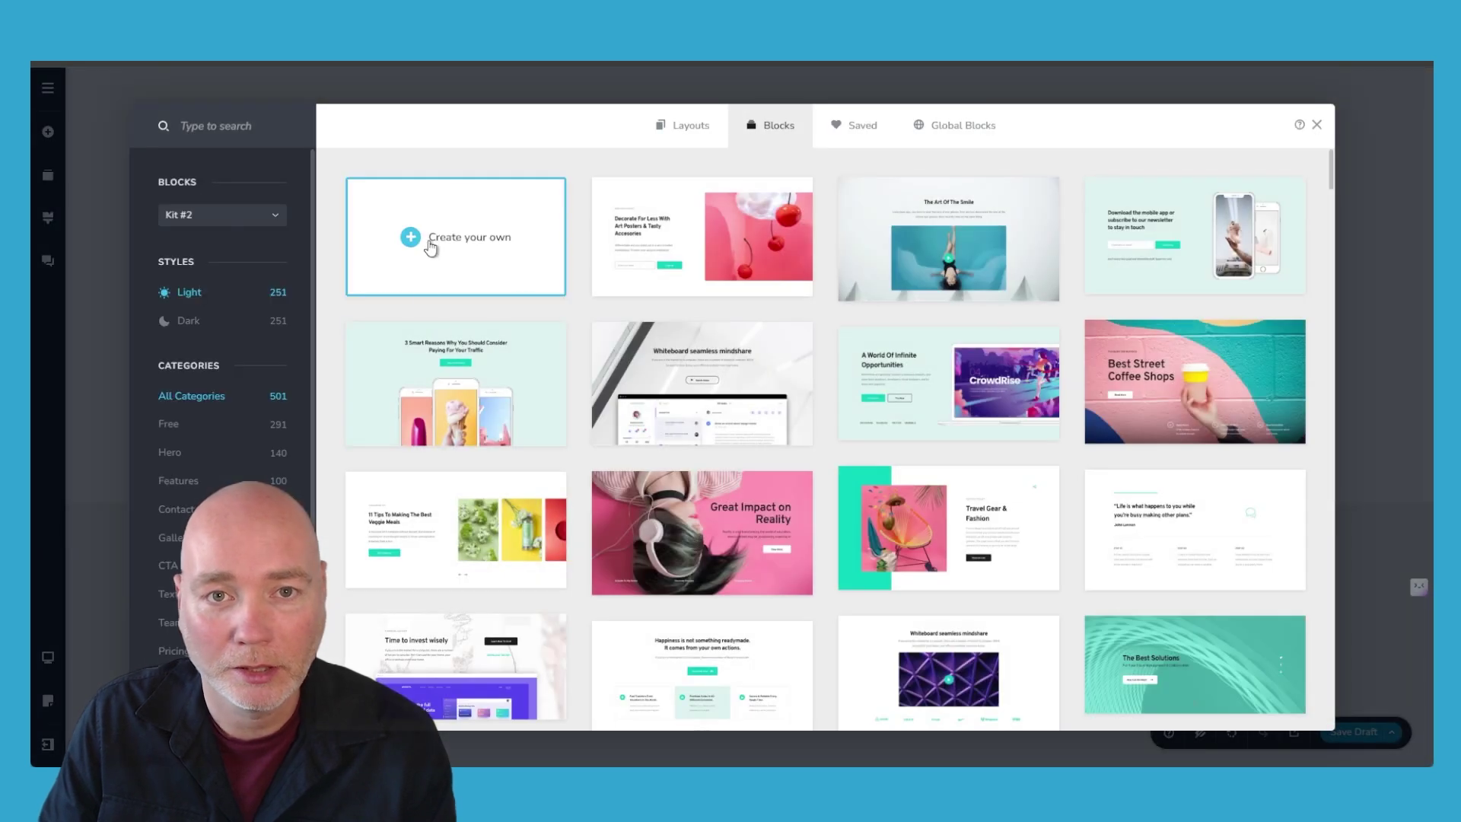
{"action": "left_click", "coordinate": [427, 252]}
{"action": "left_click", "coordinate": [1031, 228]}
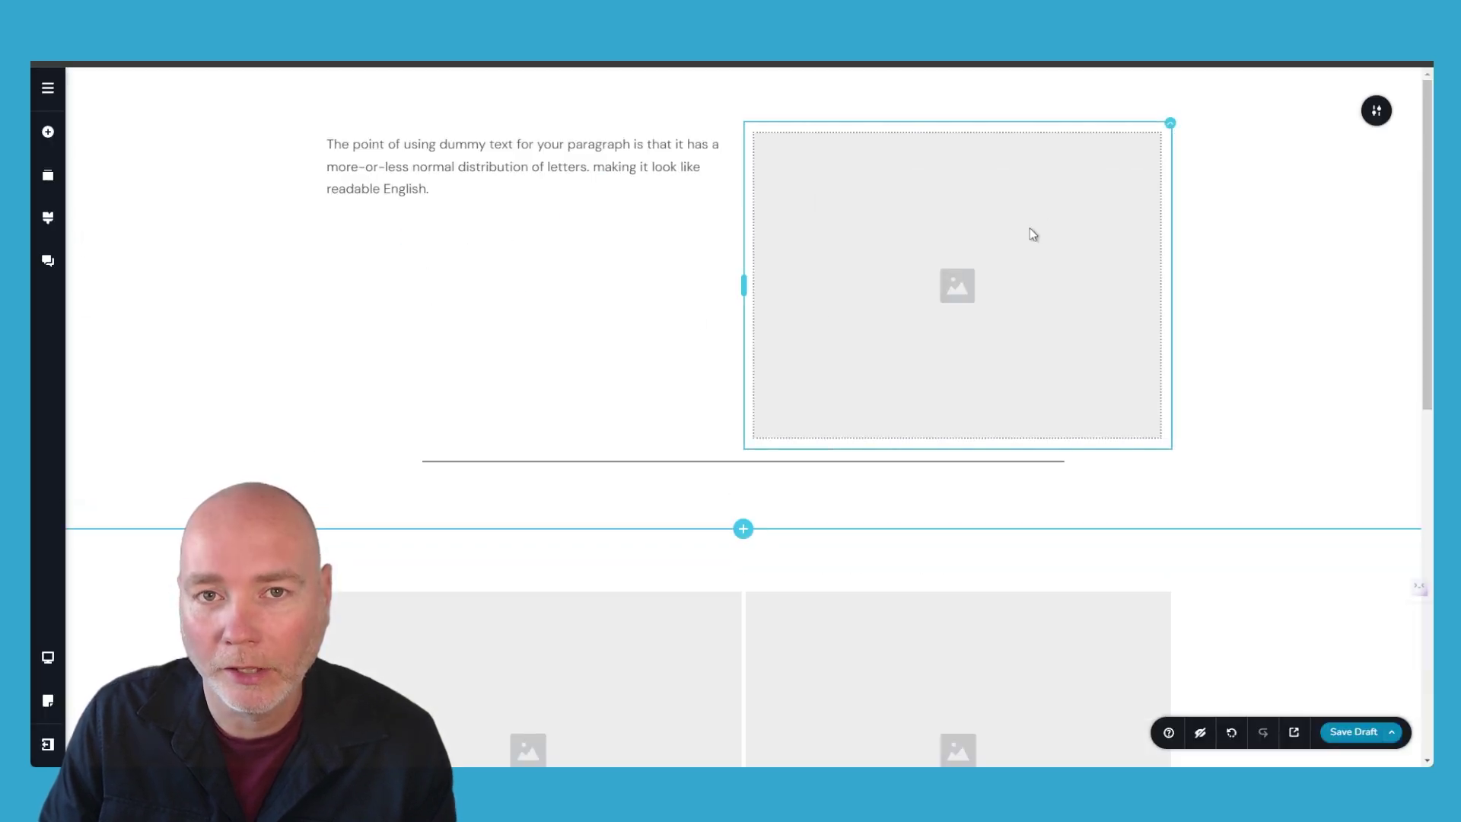
{"action": "left_click", "coordinate": [1168, 134]}
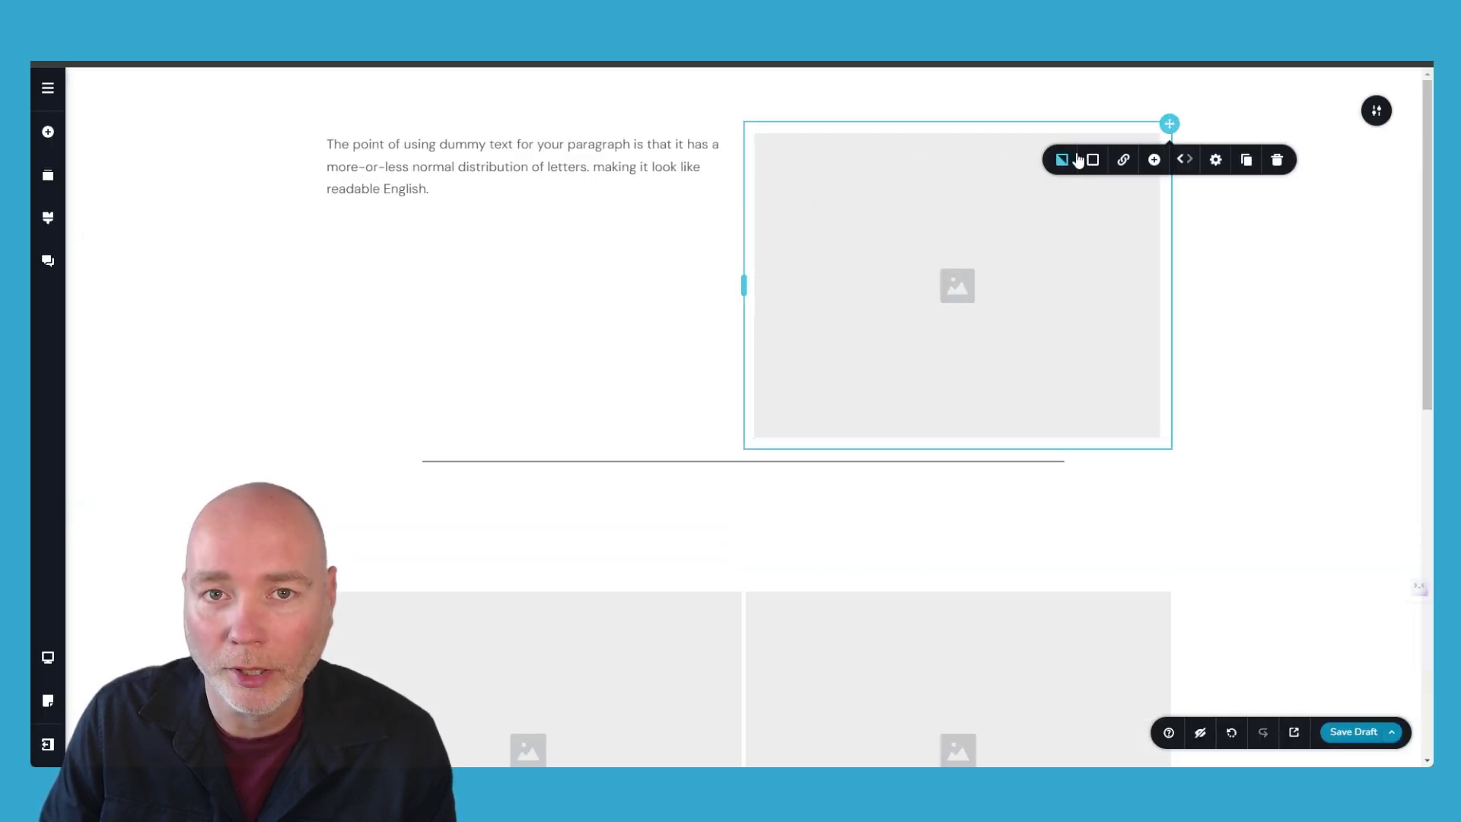
{"action": "left_click", "coordinate": [883, 217]}
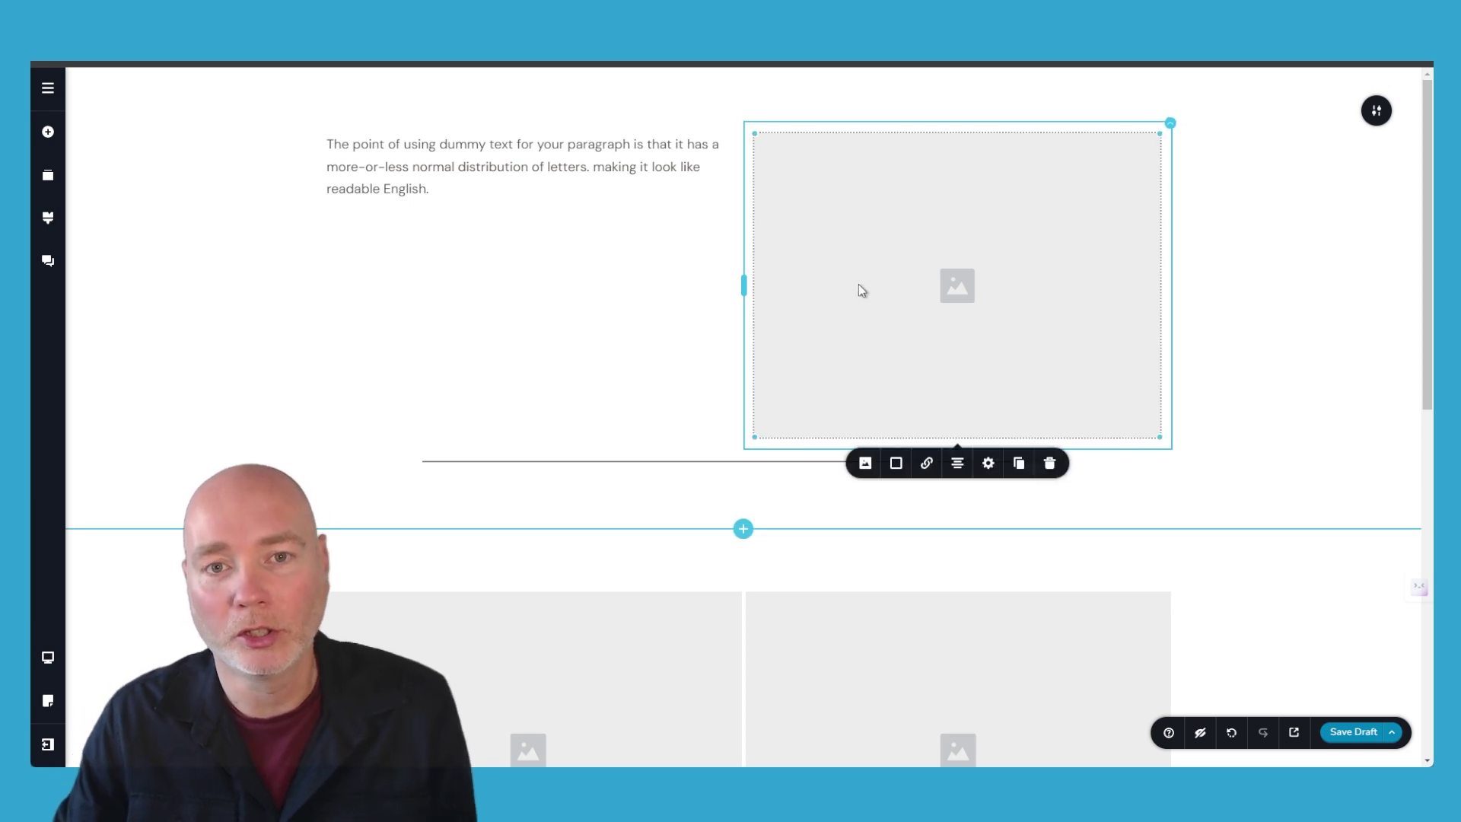
Step: Insert the saved 'Launching your YouTube channel?' hero block from the Saved library
{"action": "left_click", "coordinate": [744, 529]}
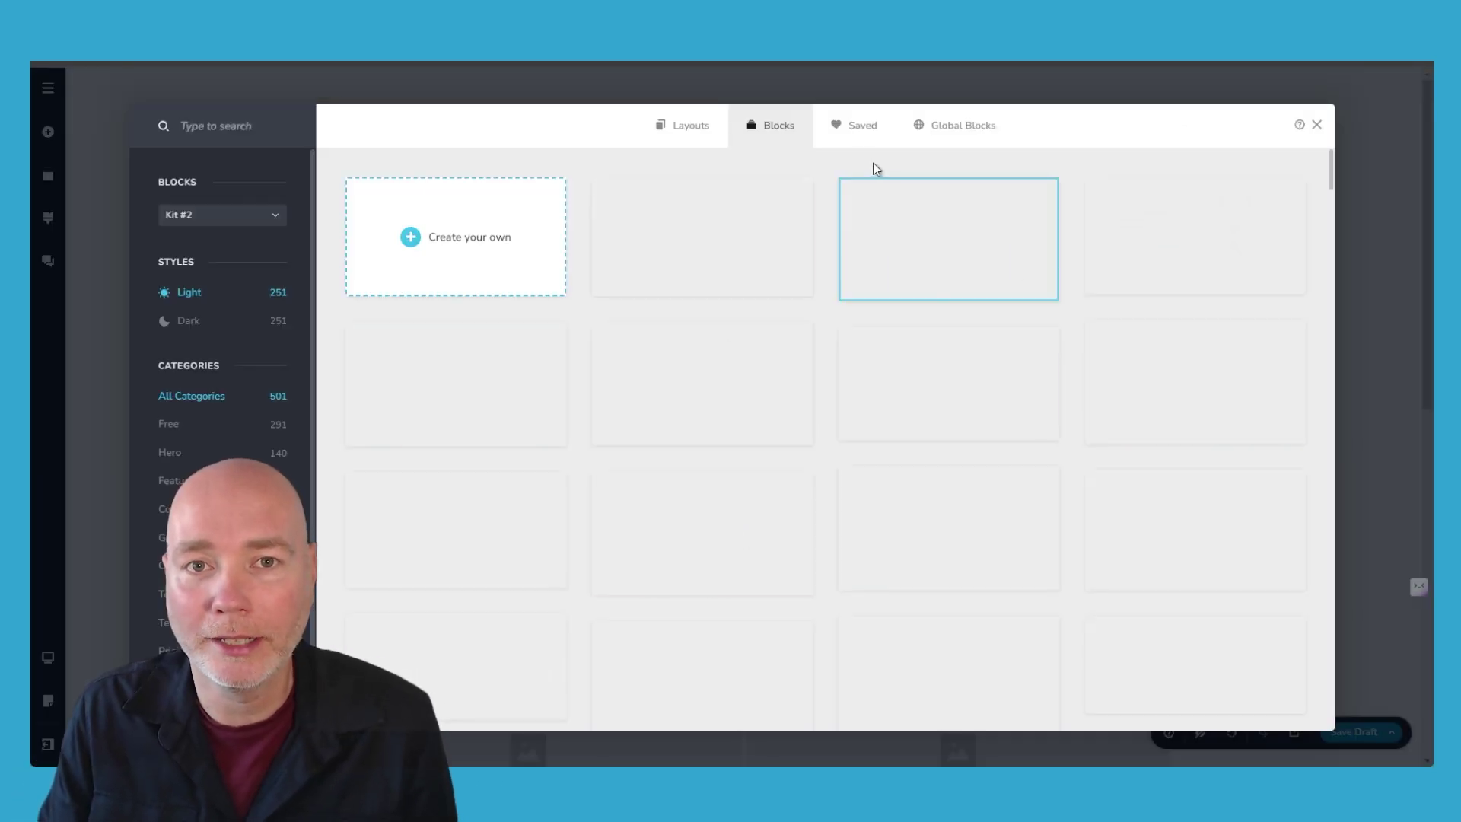
{"action": "left_click", "coordinate": [863, 126]}
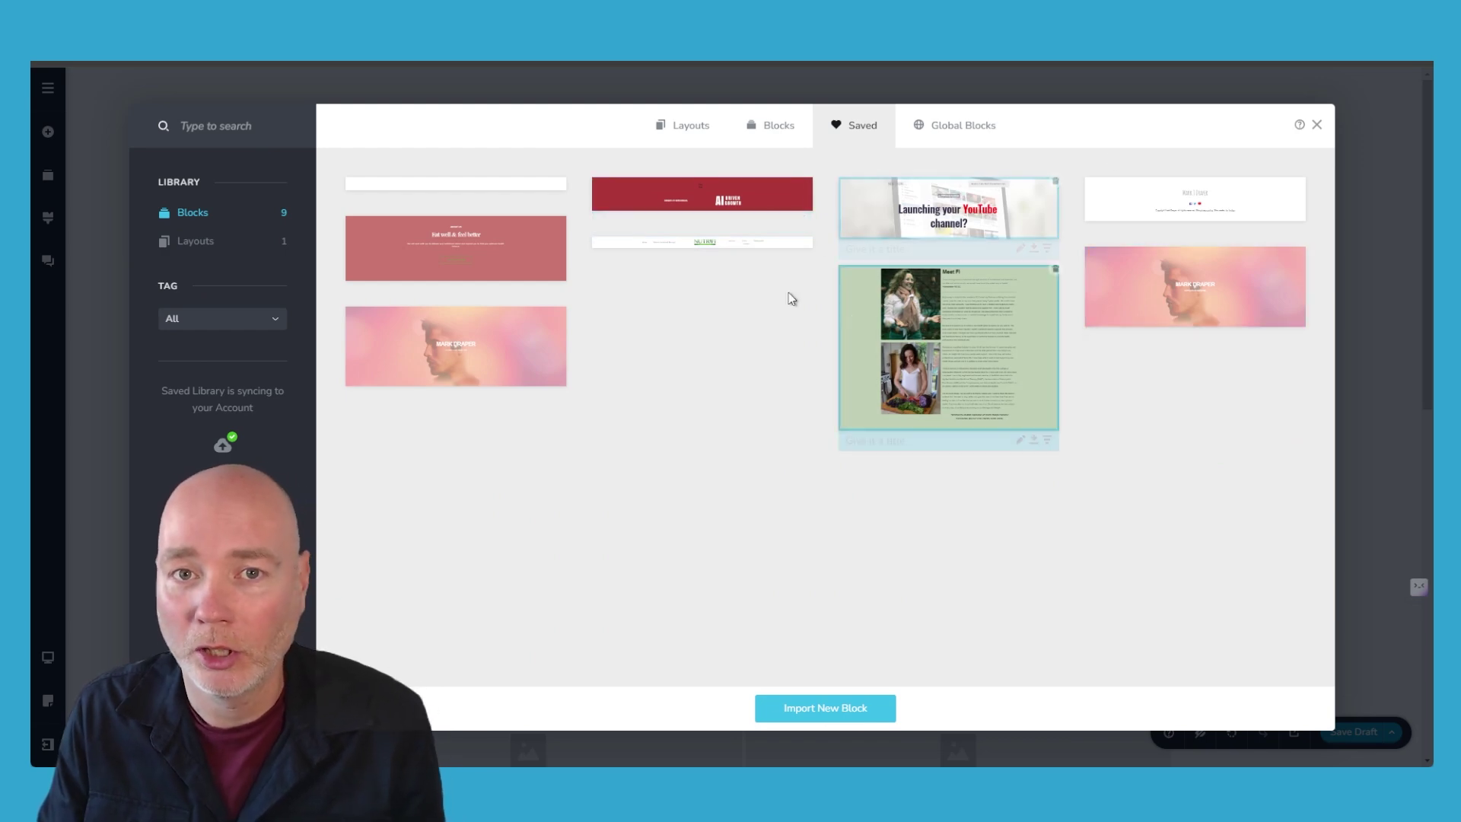
{"action": "left_click", "coordinate": [948, 213]}
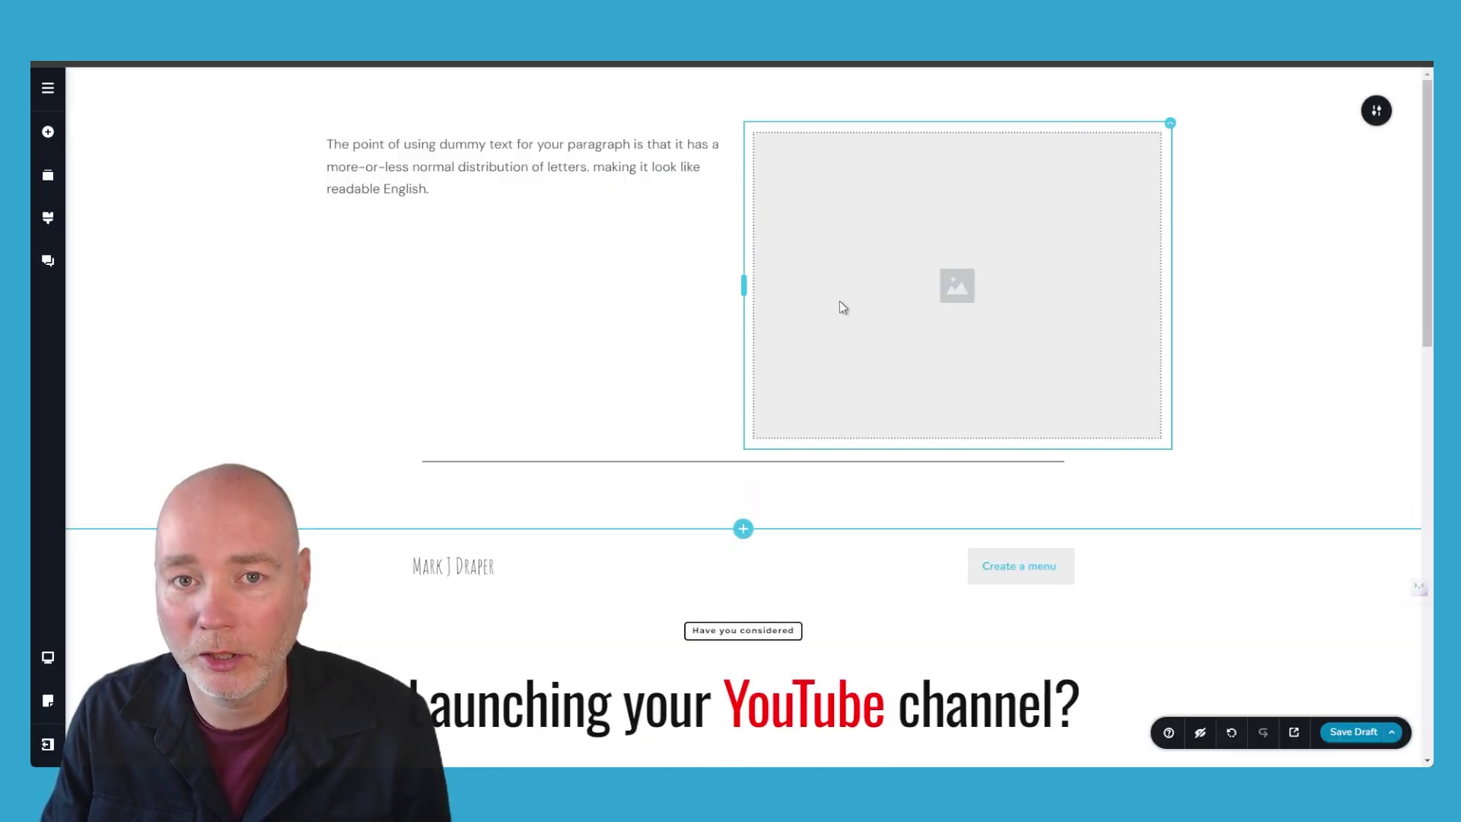
{"action": "scroll", "coordinate": [600, 351], "scroll_direction": "down", "scroll_amount": 5}
{"action": "scroll", "coordinate": [1318, 414], "scroll_direction": "up", "scroll_amount": 3}
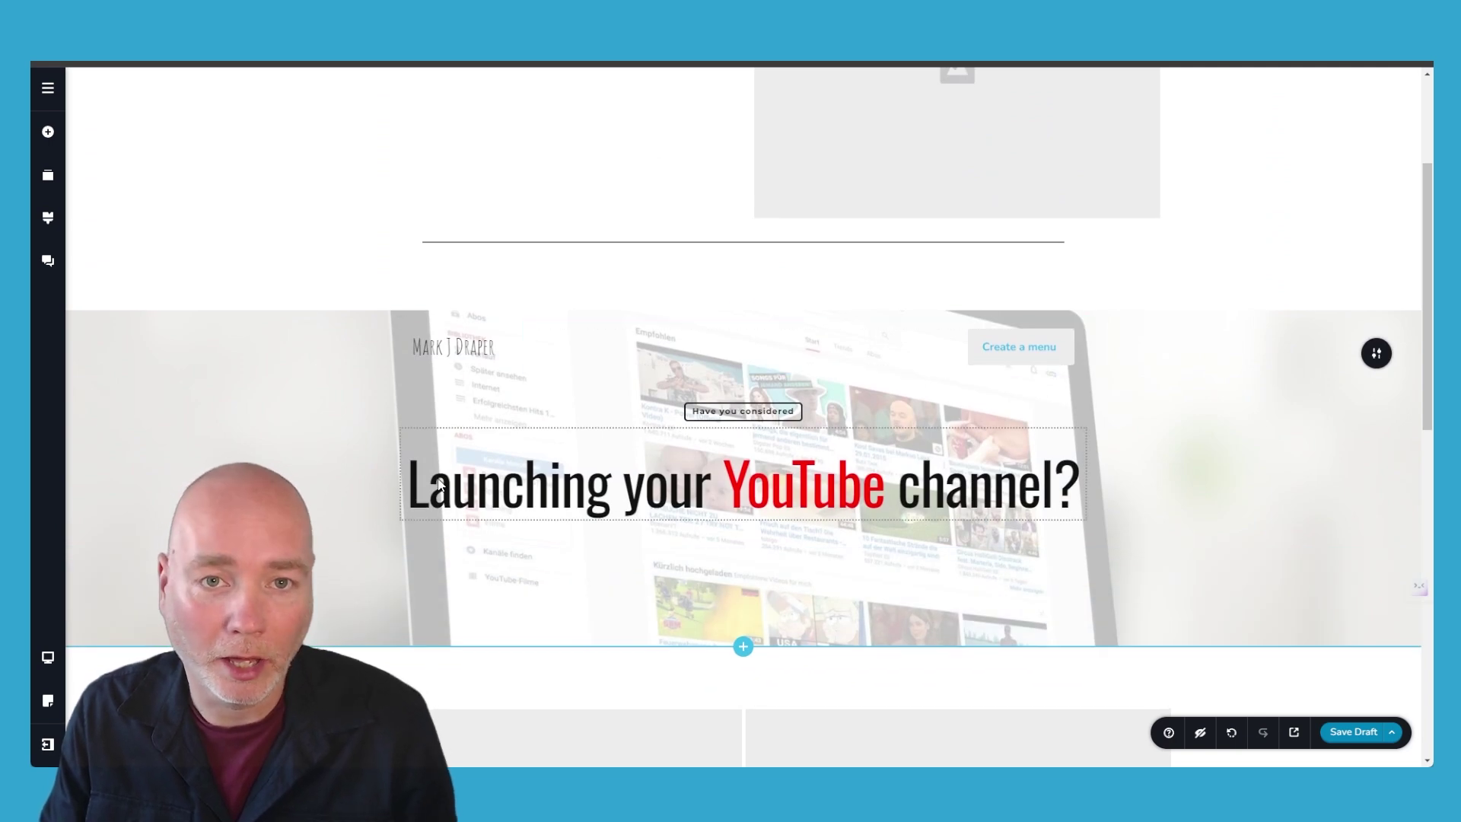
{"action": "scroll", "coordinate": [461, 452], "scroll_direction": "down", "scroll_amount": 3}
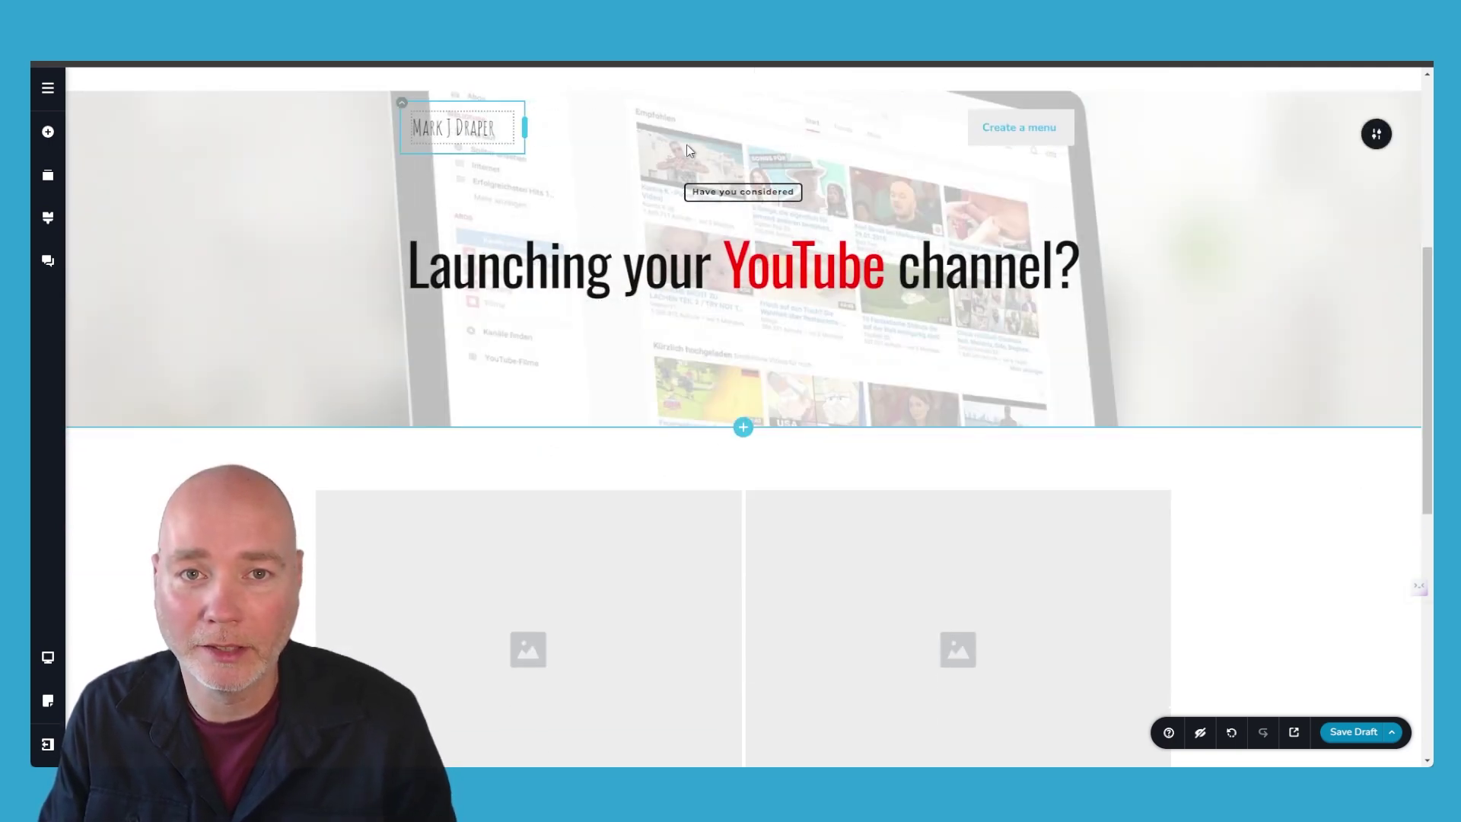
Step: Move the YouTube hero block to the top of the page in Reorder Blocks
{"action": "left_click", "coordinate": [48, 175]}
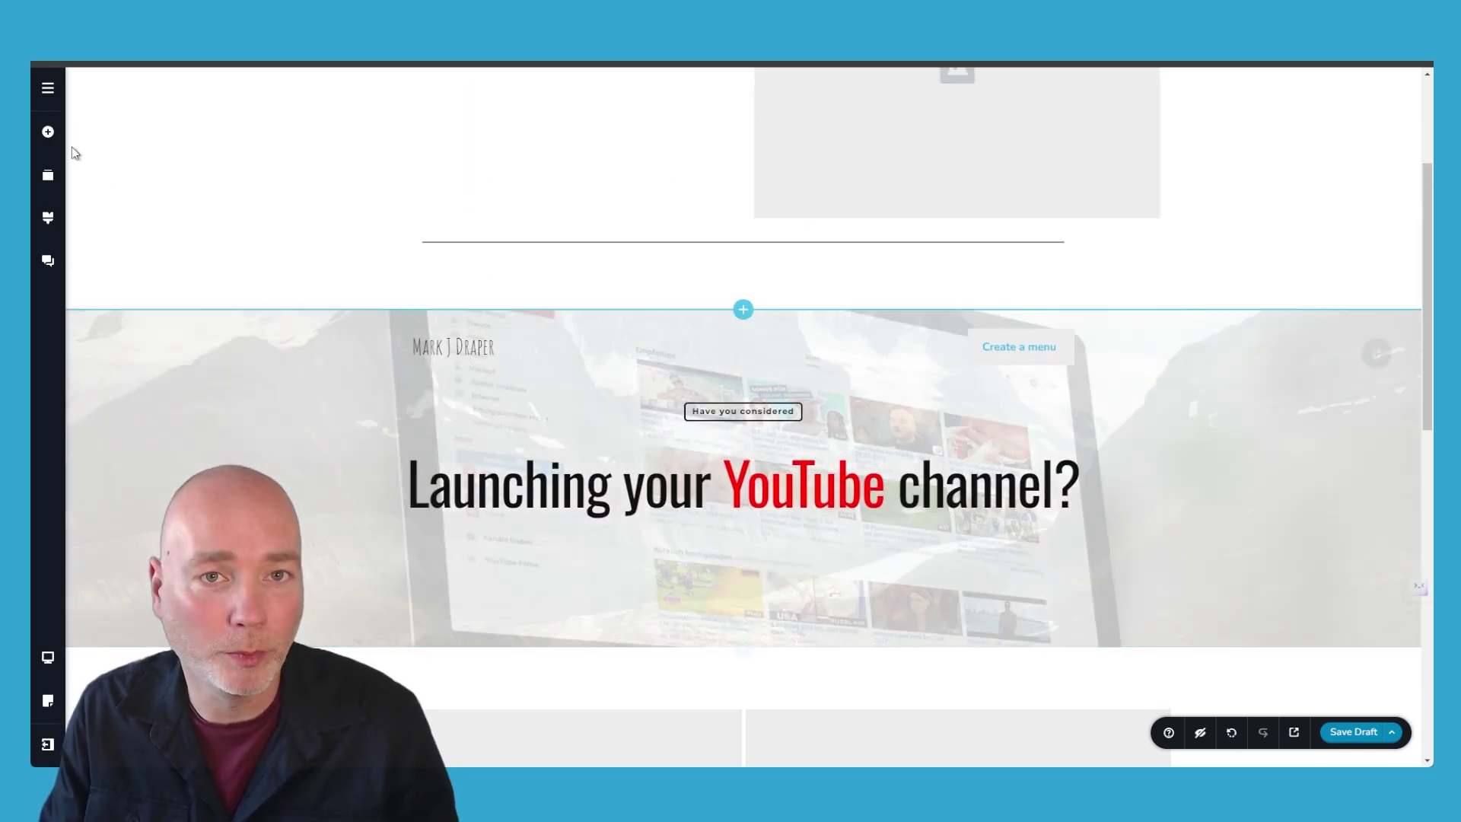
{"action": "left_click_drag", "start_coordinate": [183, 217], "coordinate": [169, 161]}
{"action": "left_click", "coordinate": [553, 455]}
{"action": "scroll", "coordinate": [555, 427], "scroll_direction": "down", "scroll_amount": 5}
{"action": "scroll", "coordinate": [555, 401], "scroll_direction": "up", "scroll_amount": 5}
{"action": "scroll", "coordinate": [1186, 314], "scroll_direction": "down", "scroll_amount": 5}
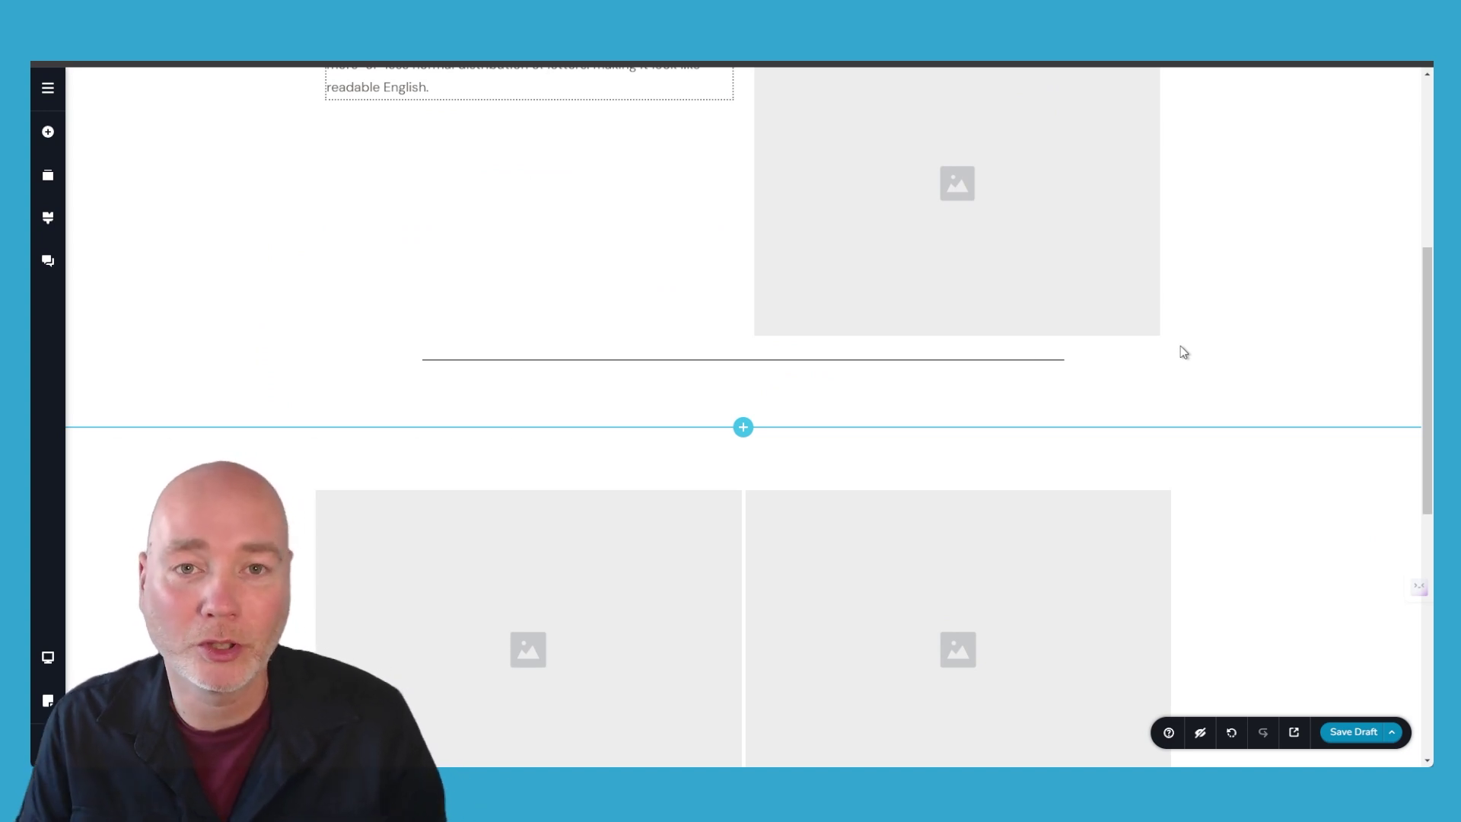
{"action": "mouse_move", "coordinate": [1130, 377]}
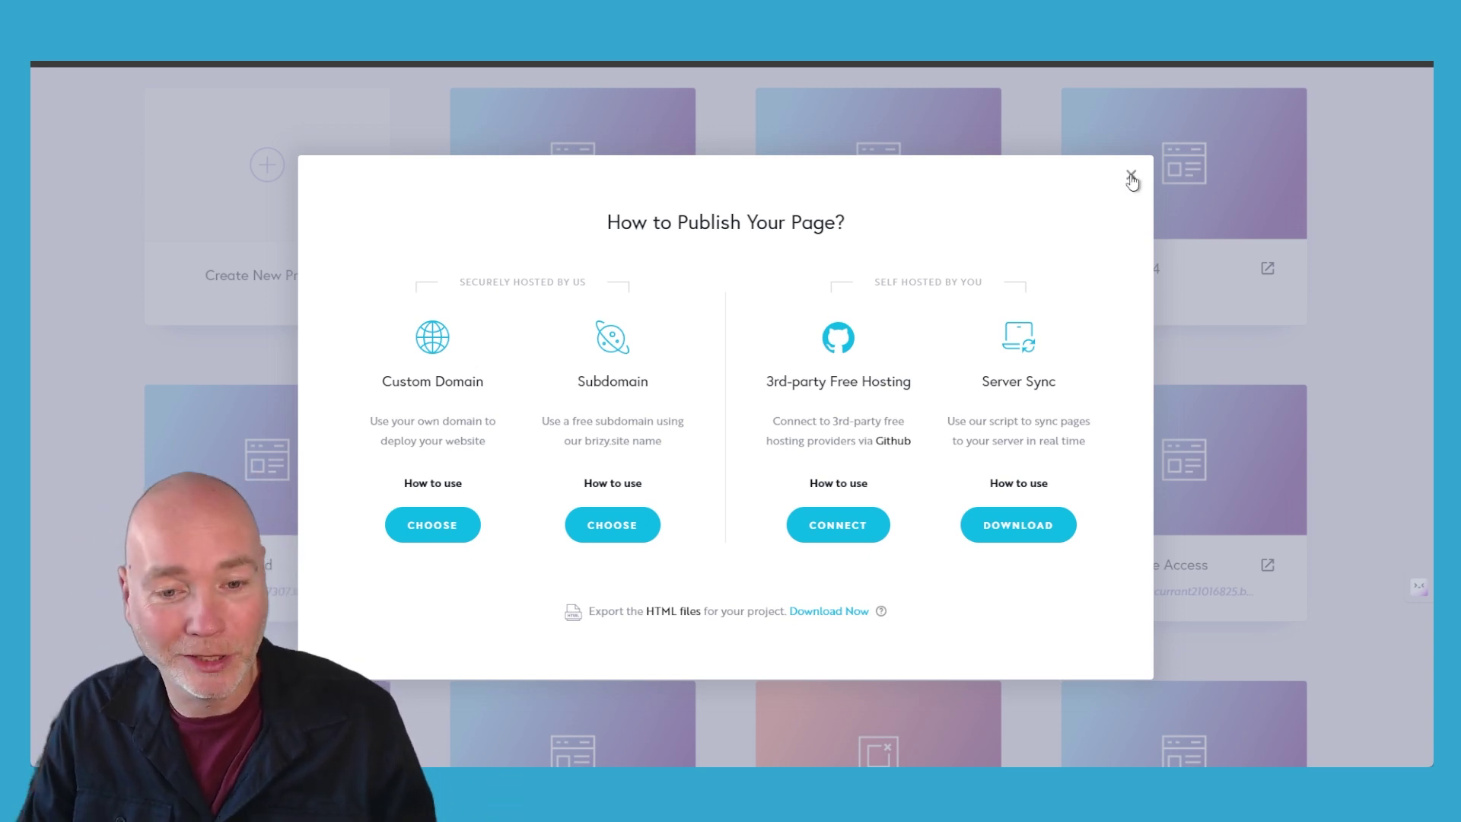
Step: Publish on a free brizy.site subdomain, replacing the generated name with roof2roof
{"action": "scroll", "coordinate": [1113, 228], "scroll_direction": "up", "scroll_amount": 2}
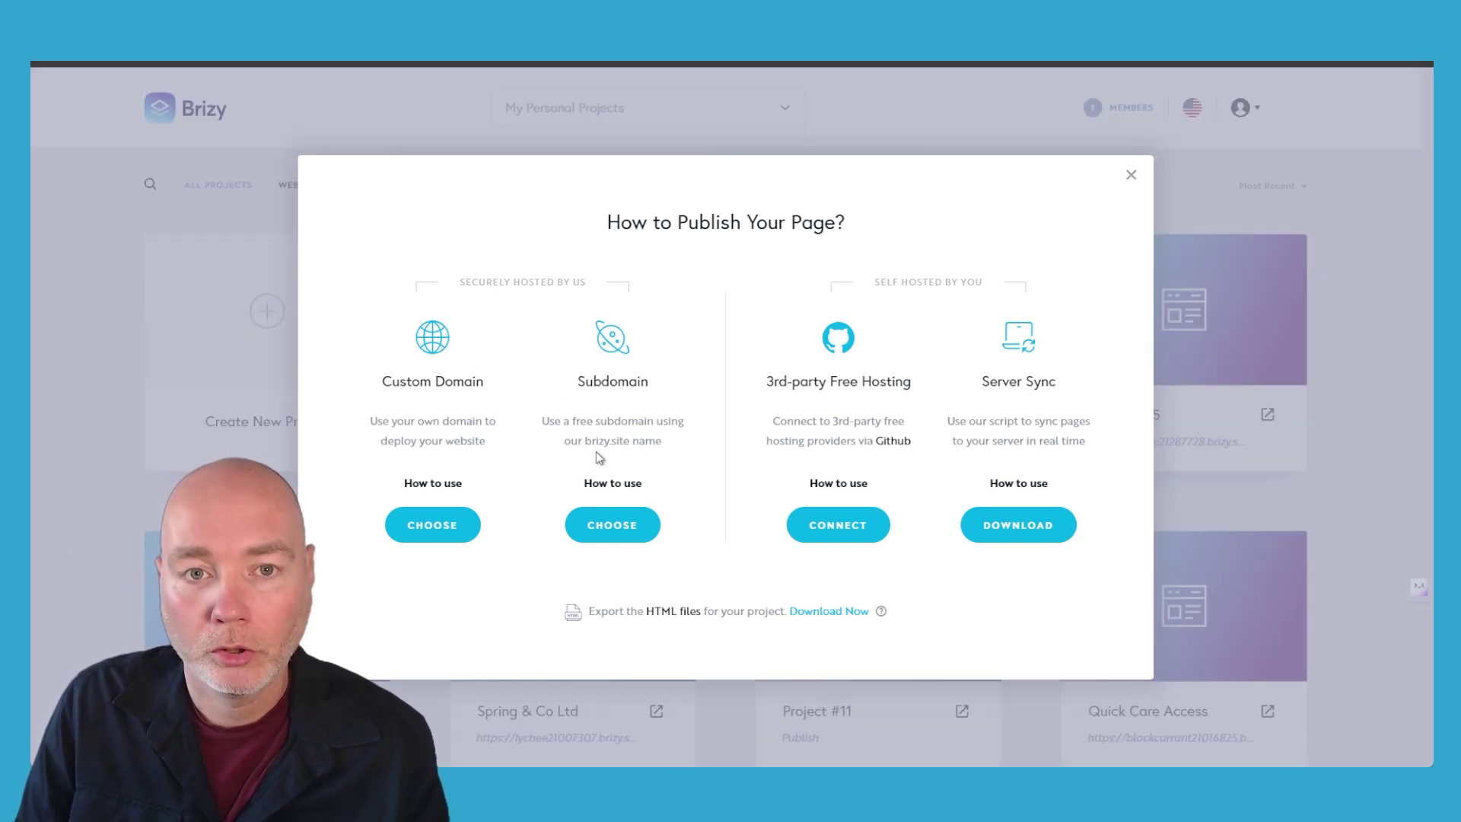
{"action": "left_click", "coordinate": [617, 529]}
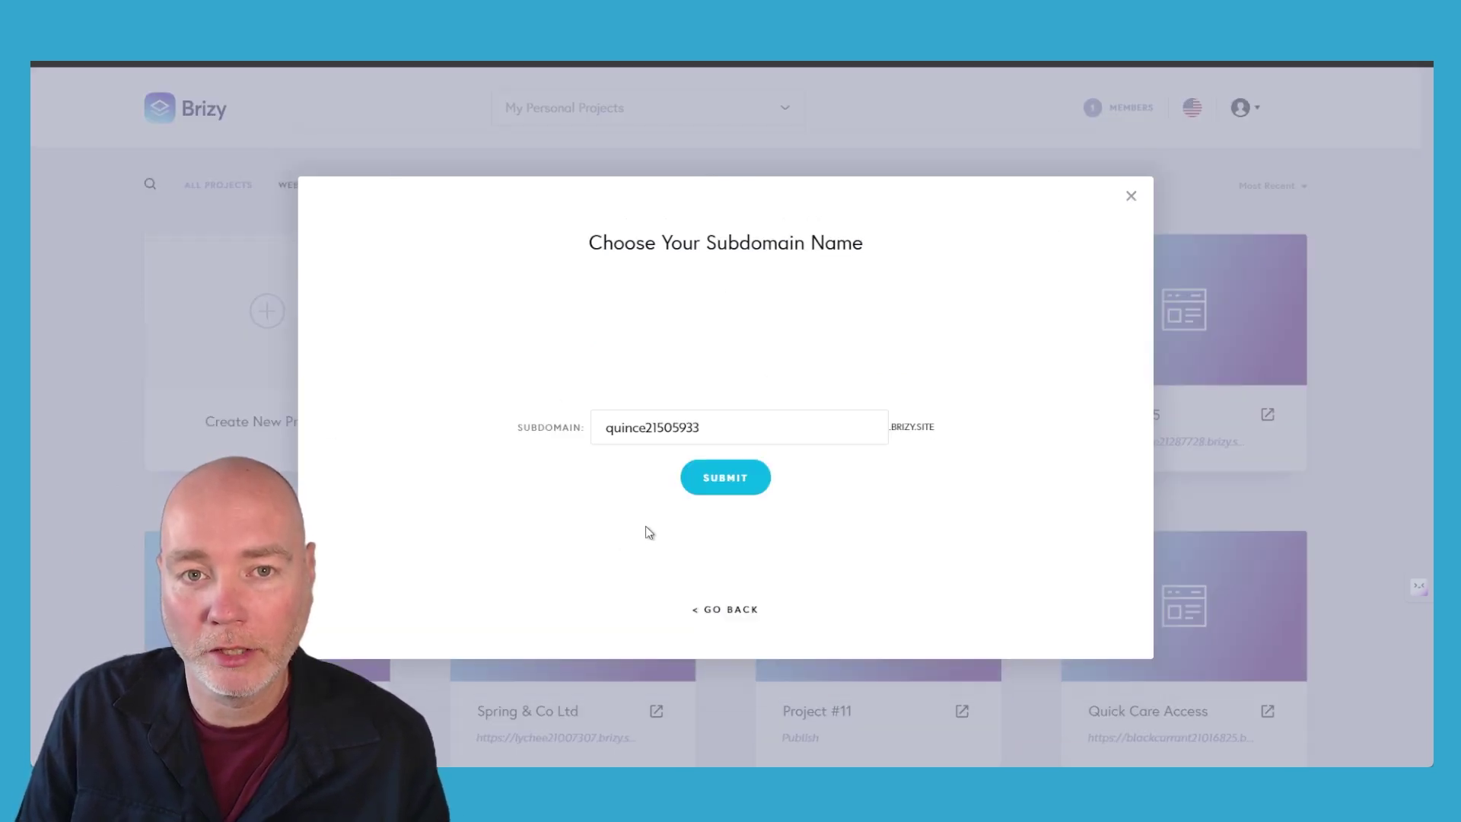
{"action": "triple_click", "coordinate": [609, 427]}
{"action": "type", "text": "roof2roof"}
{"action": "left_click", "coordinate": [725, 488]}
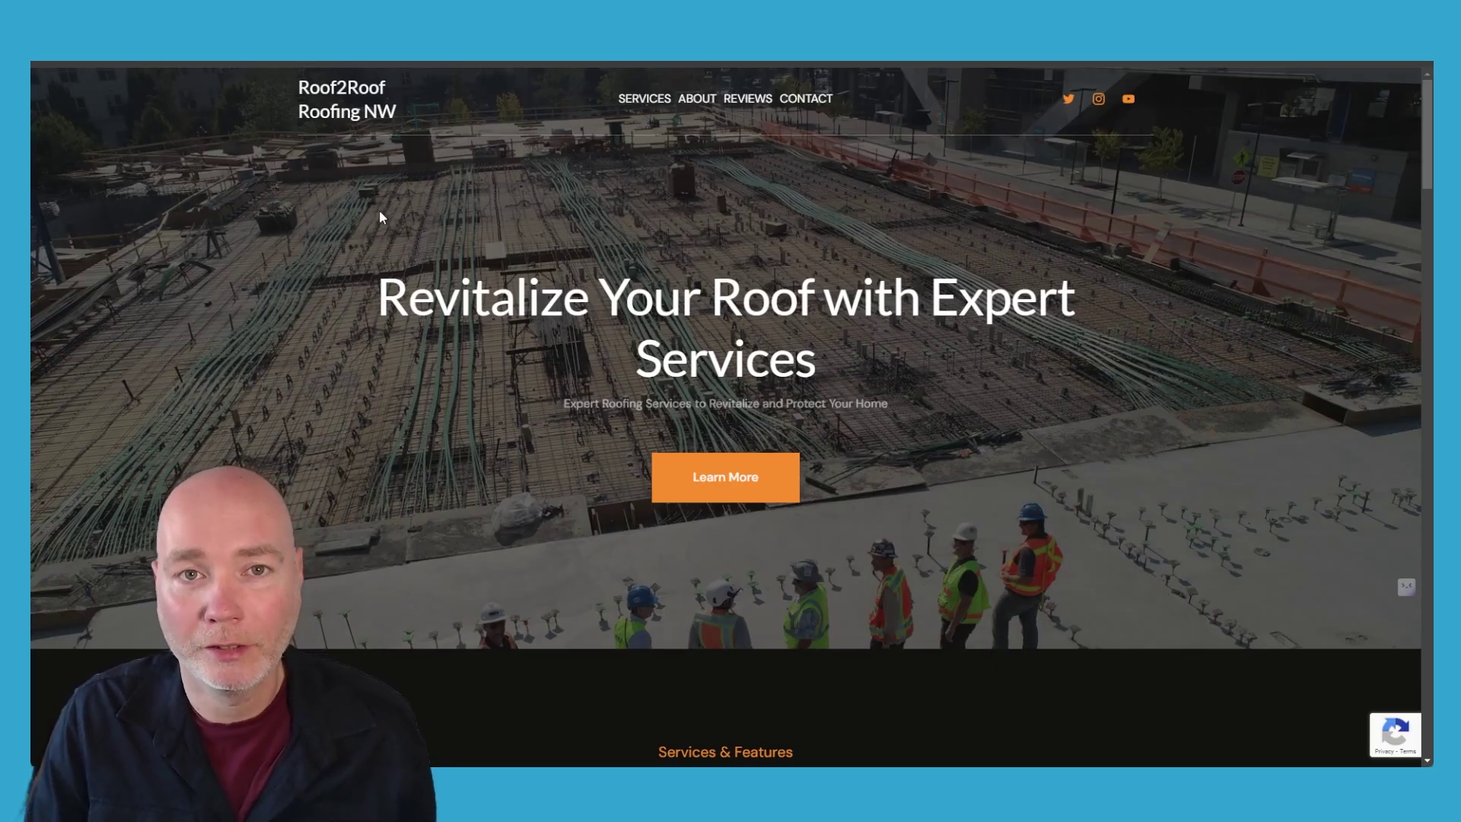
Step: Scroll down through the live Roof2Roof Roofing NW site
{"action": "scroll", "coordinate": [528, 213], "scroll_direction": "down", "scroll_amount": 15}
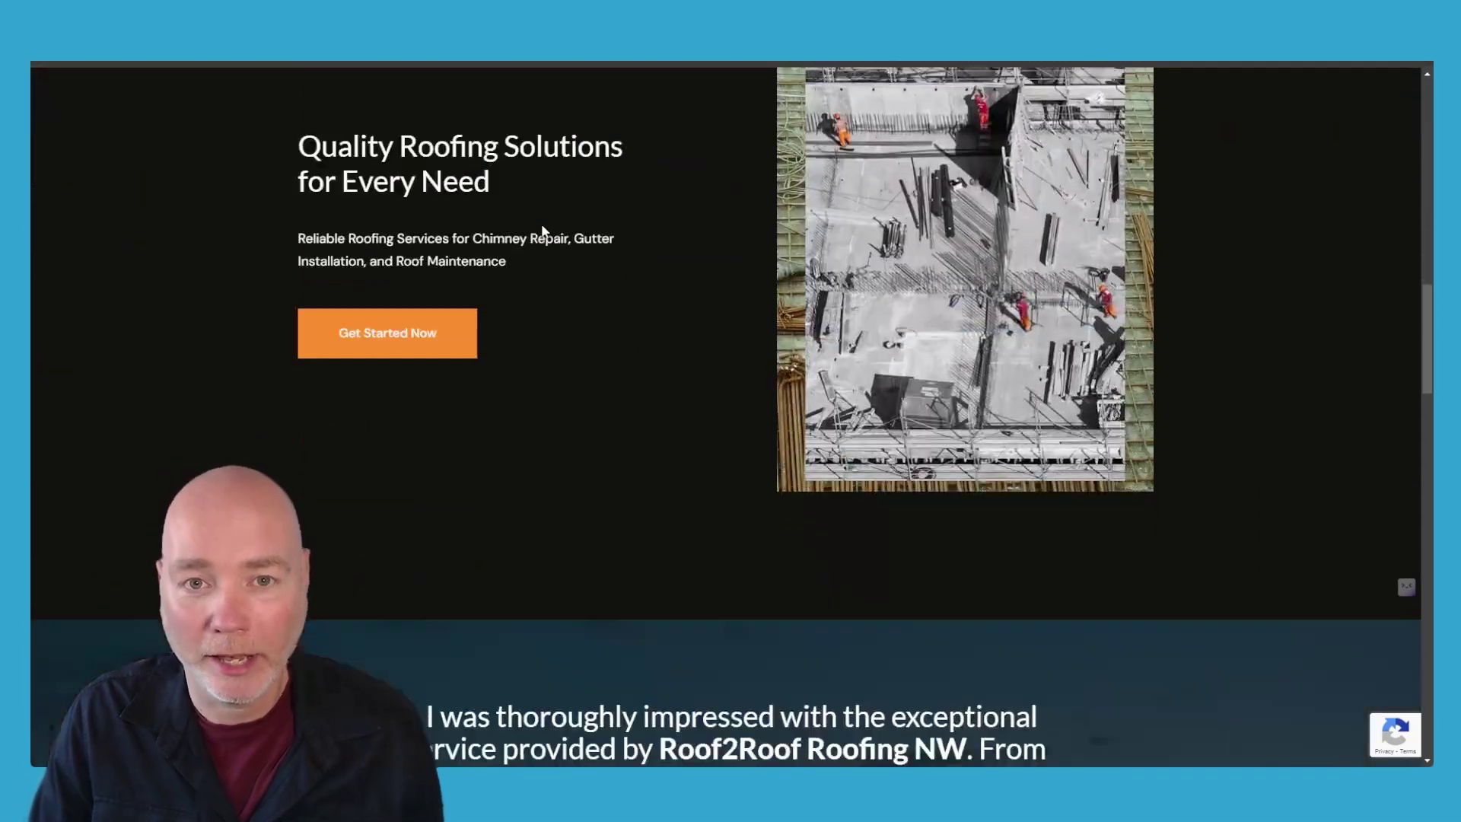
{"action": "scroll", "coordinate": [544, 230], "scroll_direction": "down", "scroll_amount": 15}
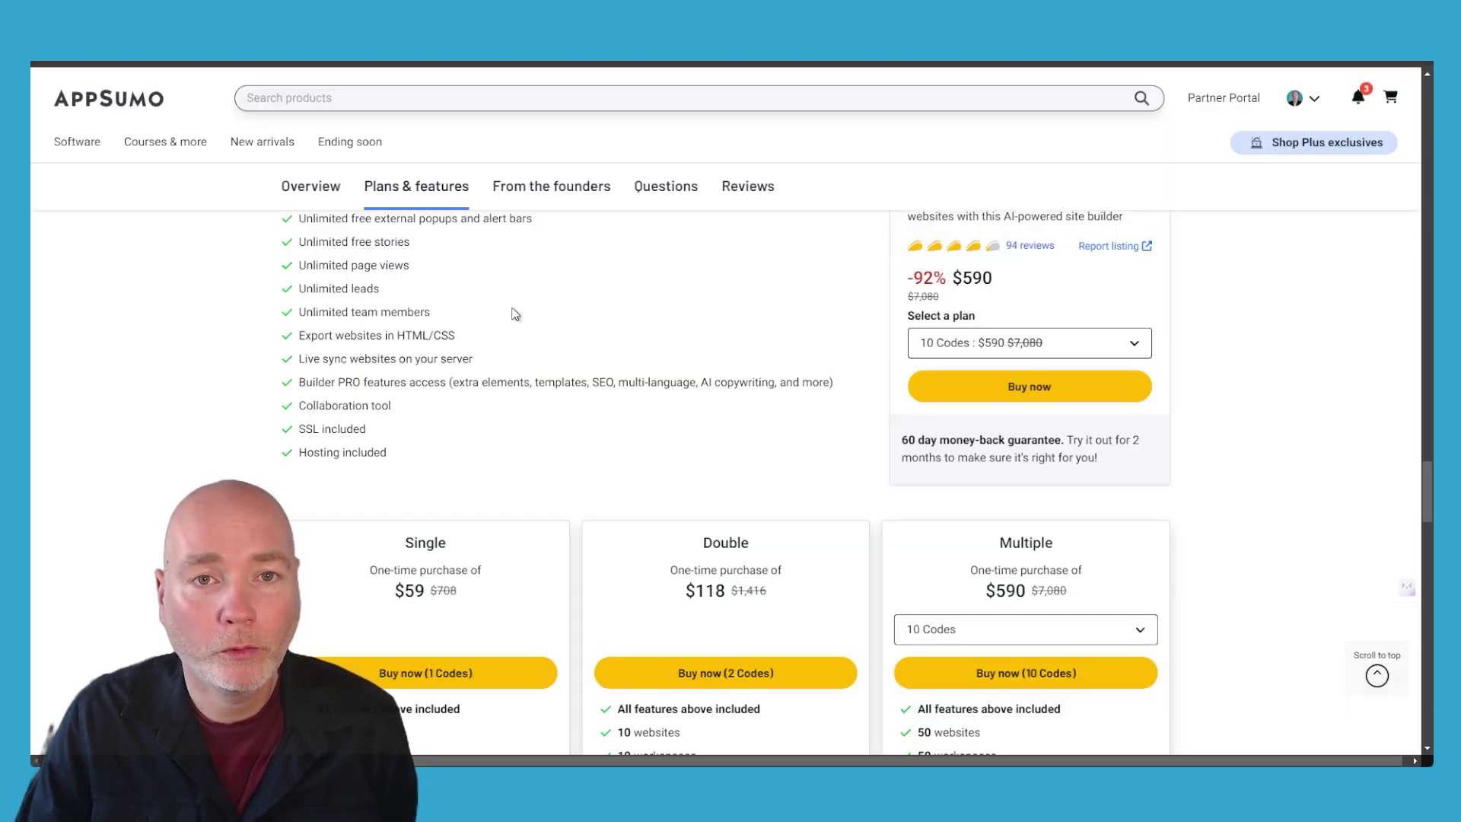
{"action": "scroll", "coordinate": [515, 314], "scroll_direction": "down", "scroll_amount": 2}
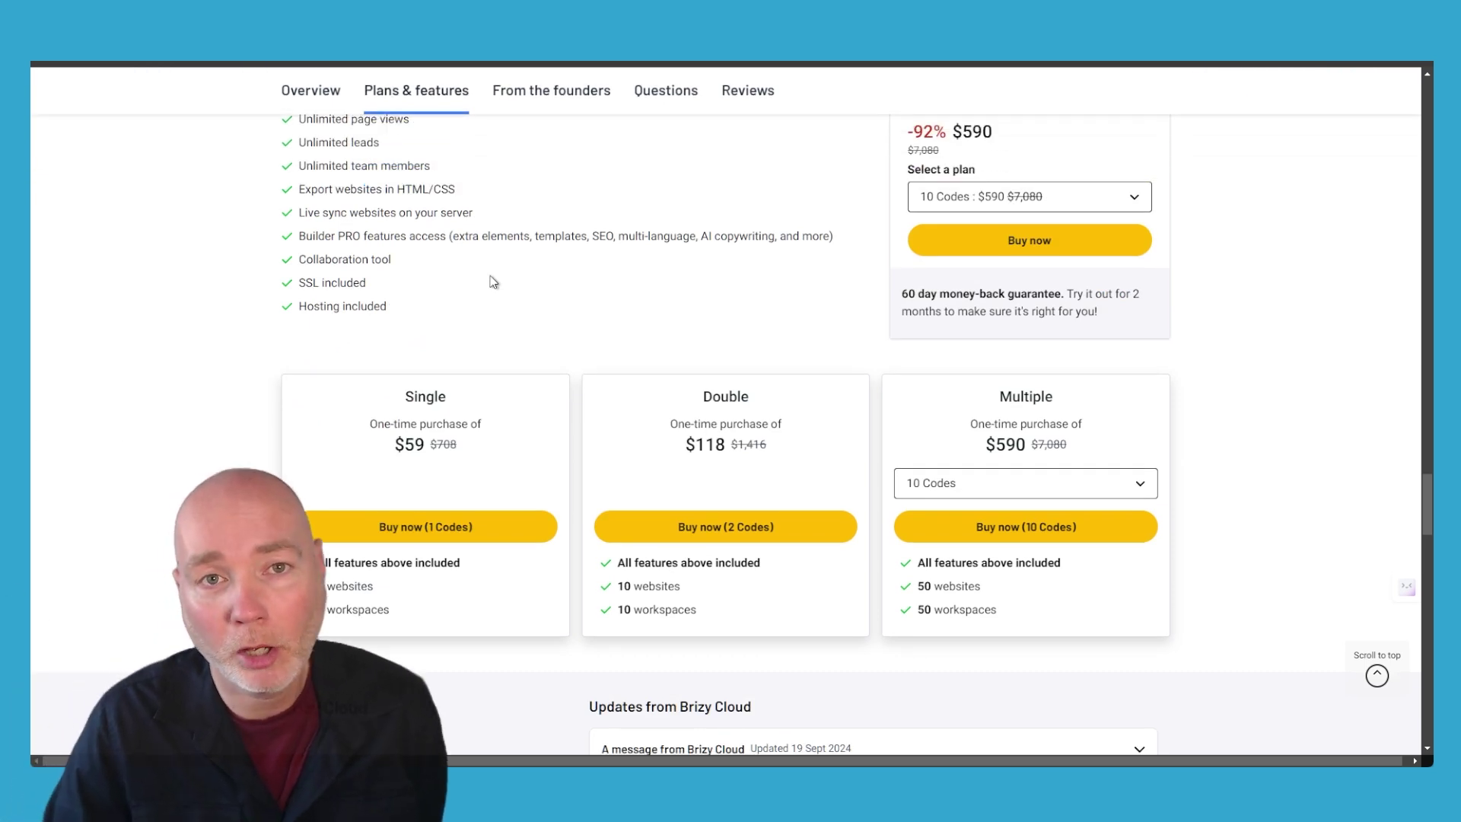